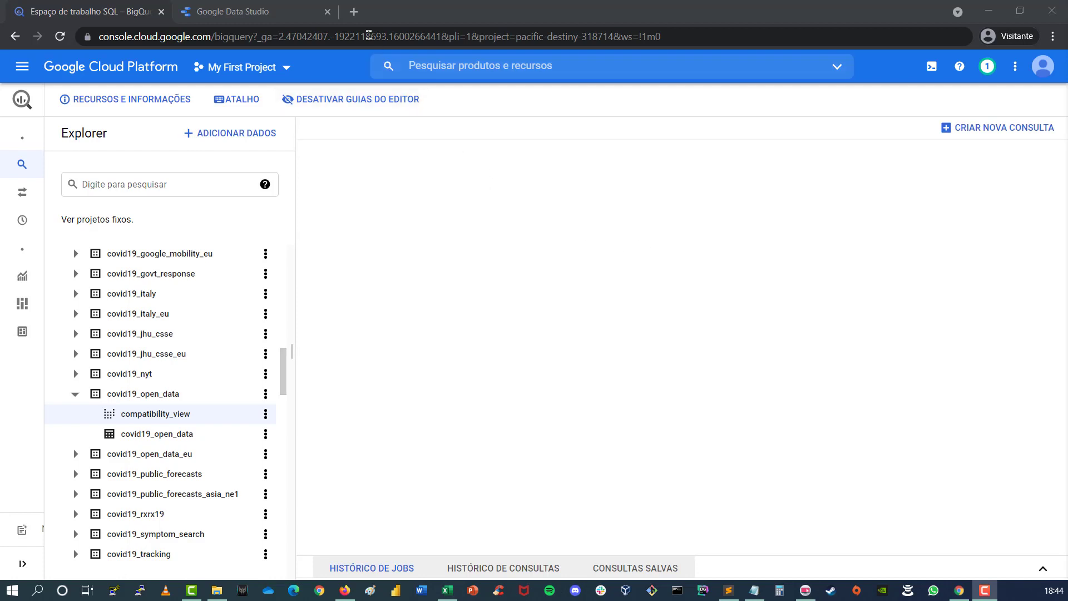
- Search Google Images for "gráfico de corrida de barras" in a new browser tab
left_click(354, 12)
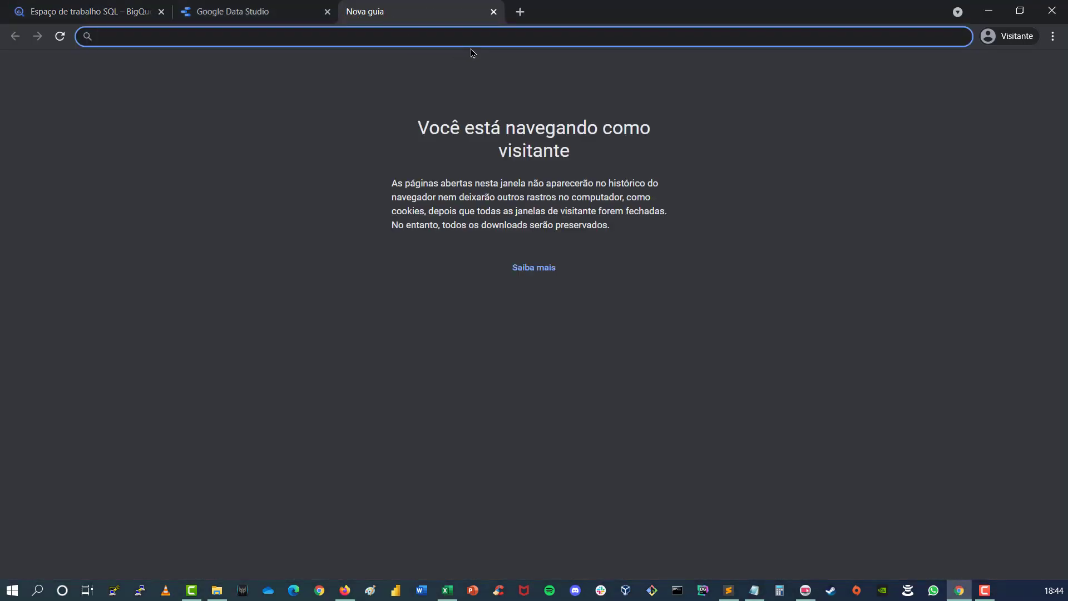
type("gráfico de ")
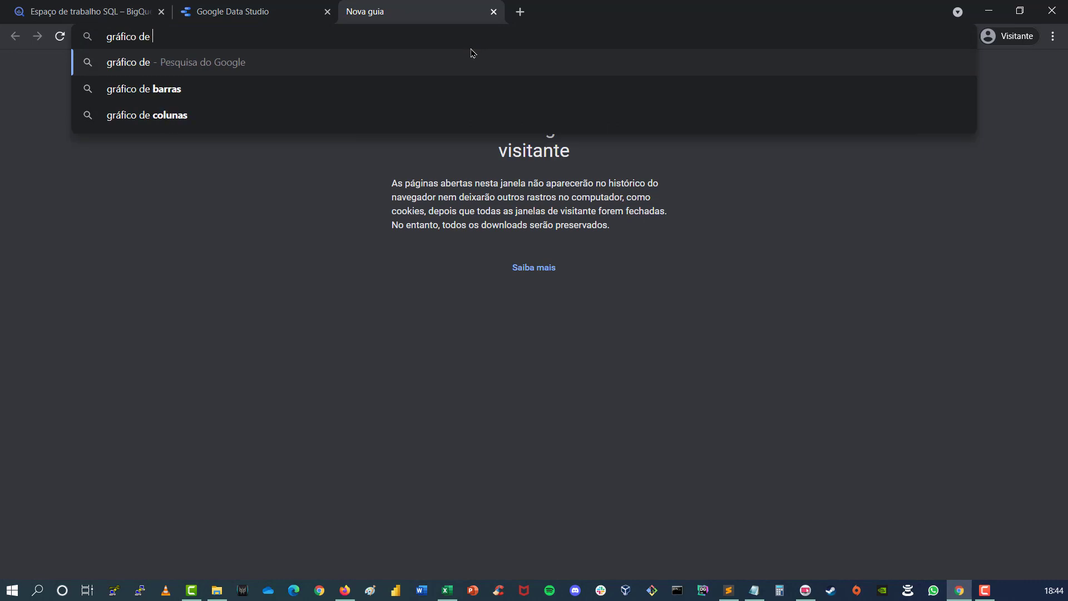
type("corrida de barras")
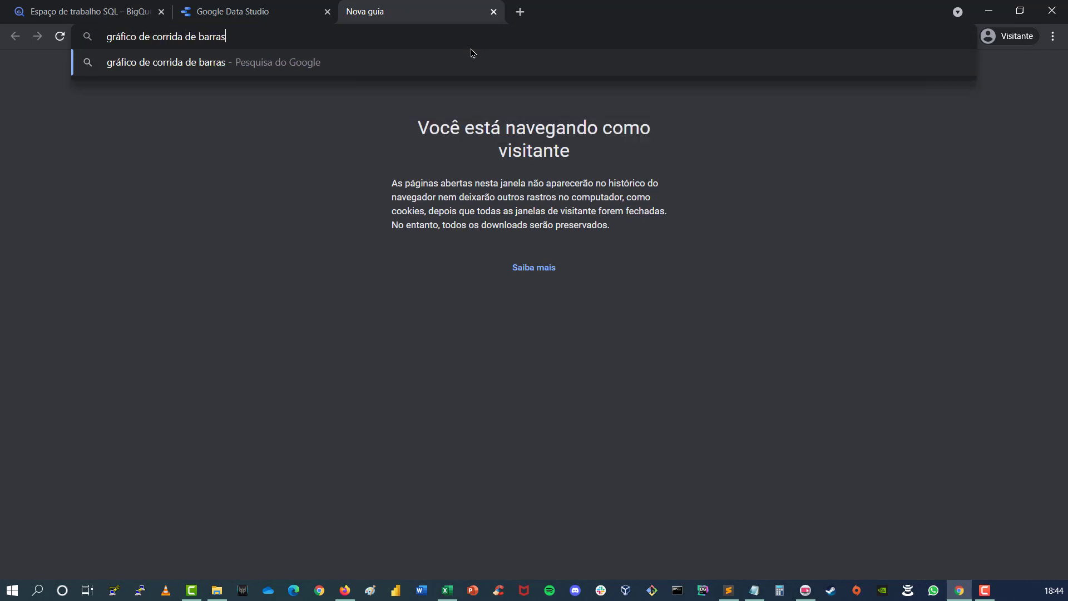
key("Return")
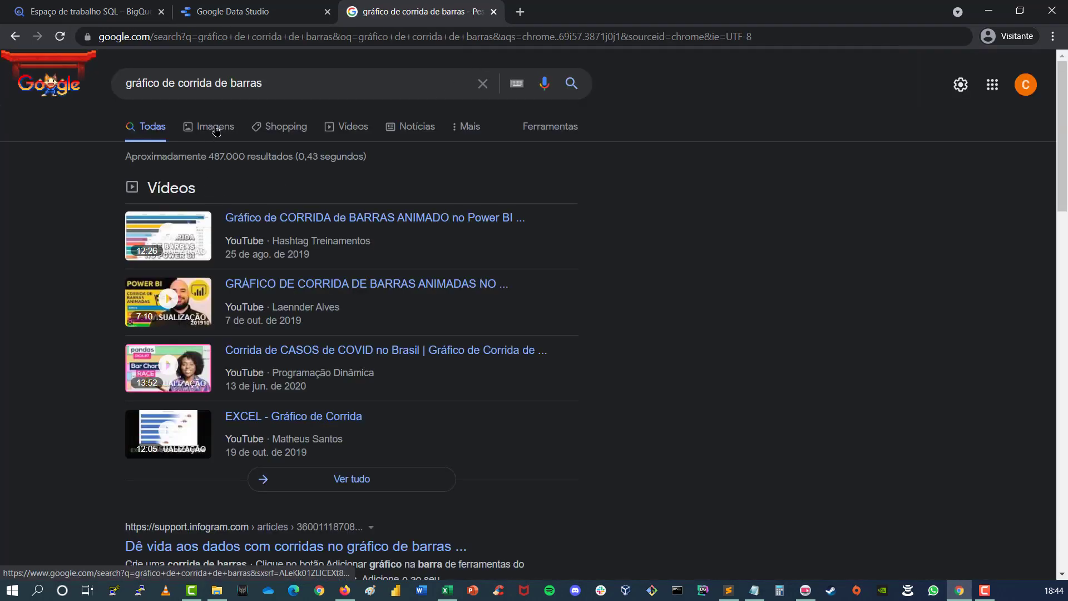
left_click(216, 130)
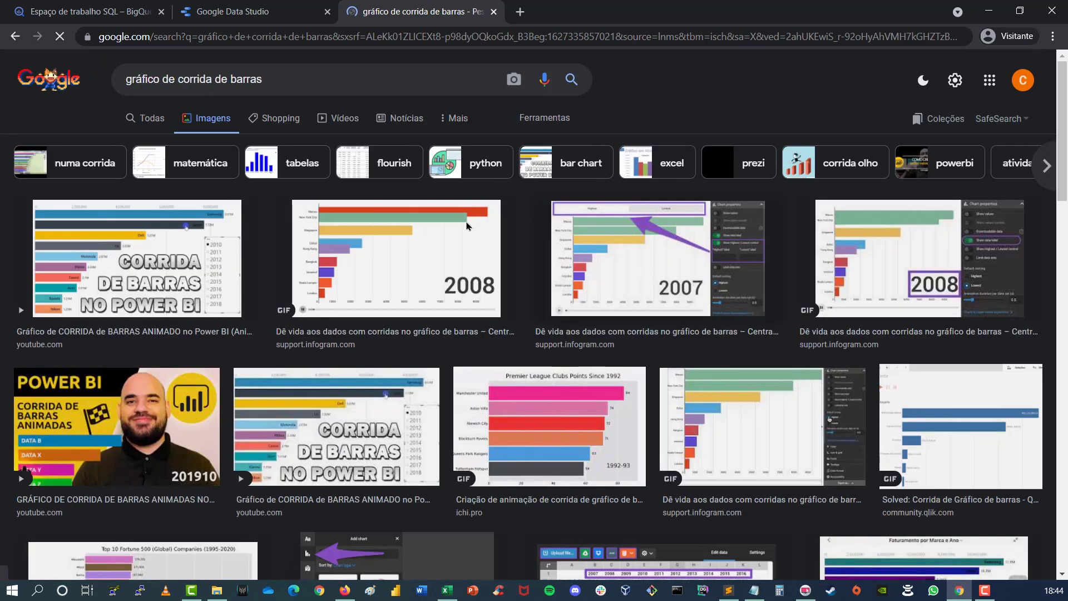
- Preview the Infogram bar chart race examples among the image results, and close the search tab to return to BigQuery
left_click(420, 264)
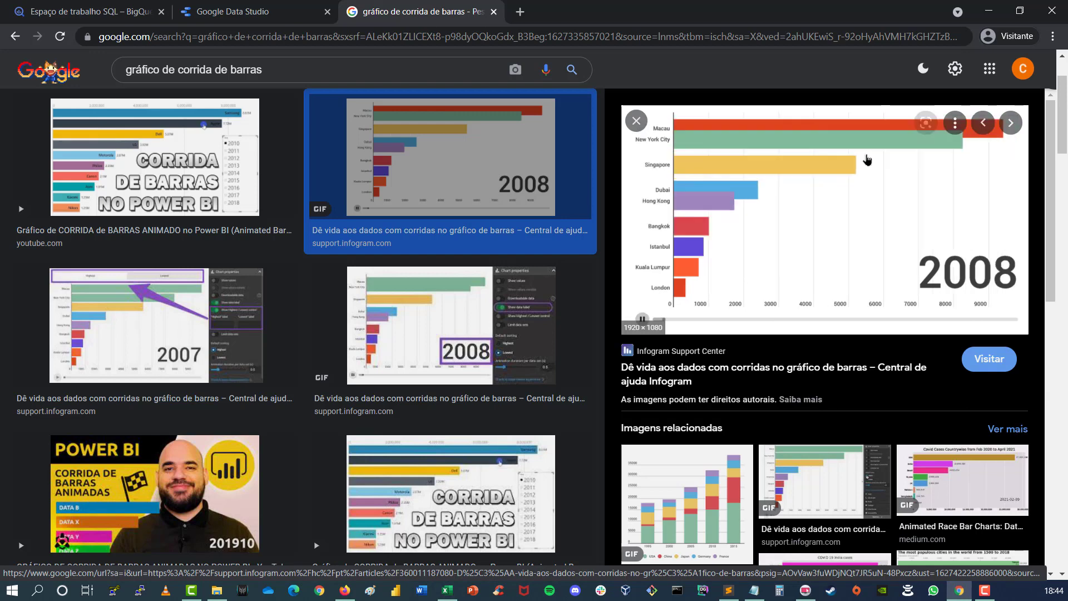
key("Right")
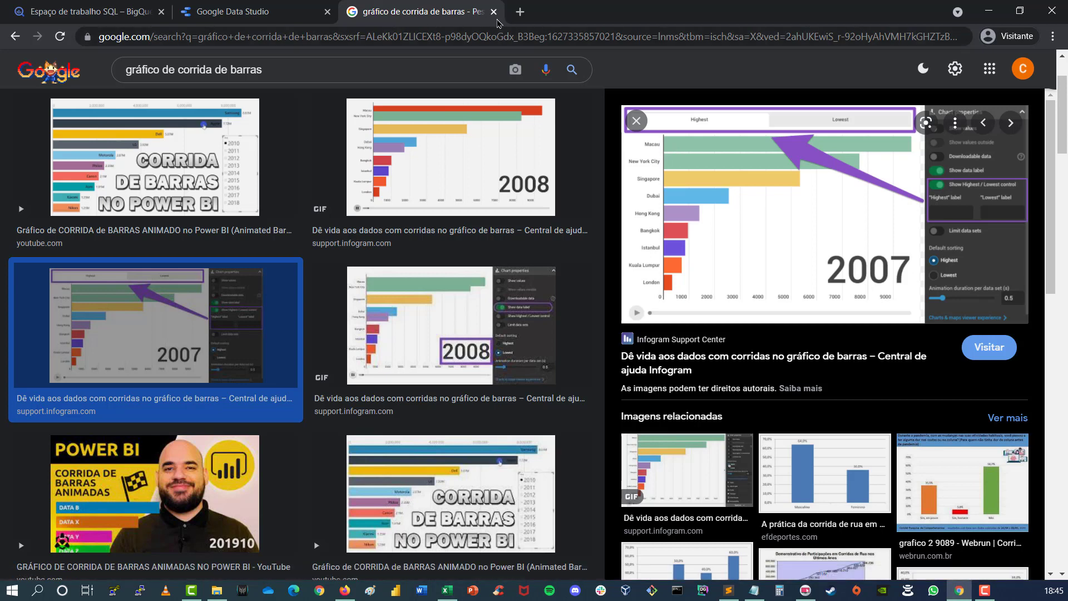
left_click(497, 16)
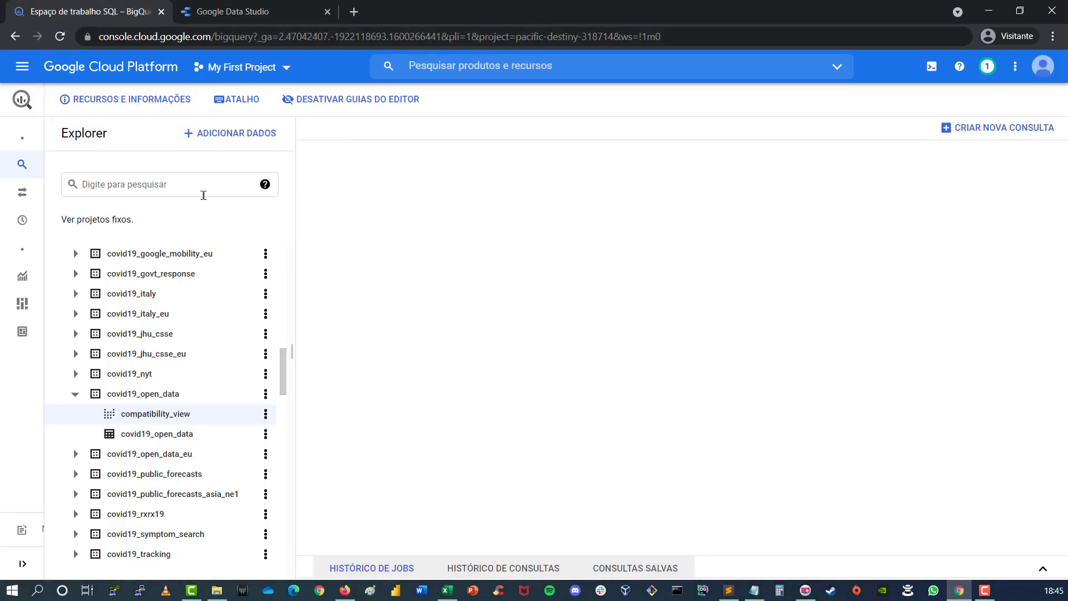
- Examine the datasets available in the bigquery-public-data project, from its beginning through the covid19 datasets
left_click_drag(284, 370, 279, 399)
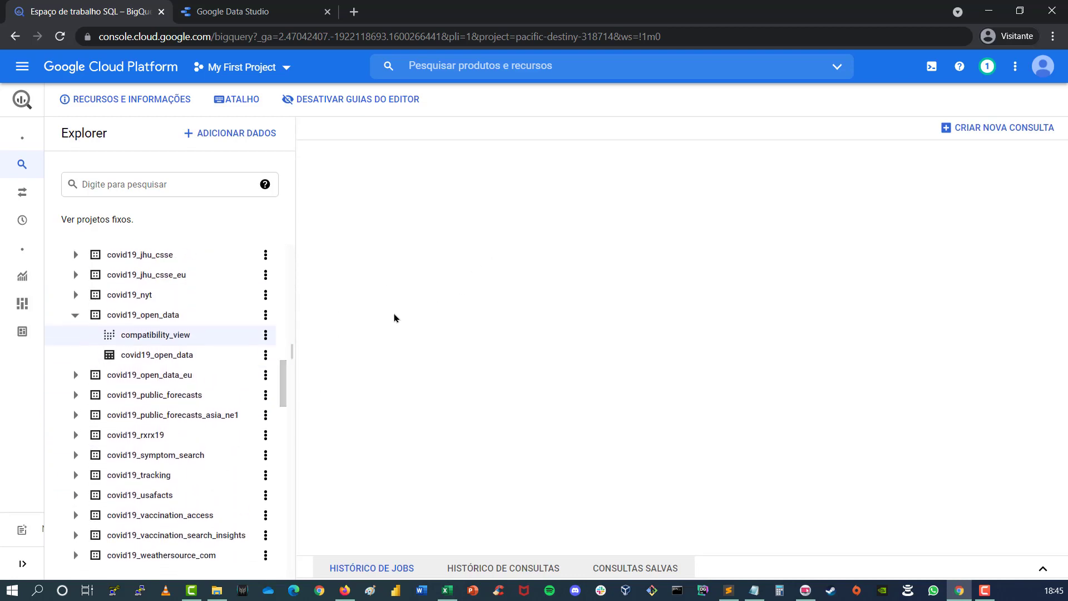
scroll(152, 398, "up", 15)
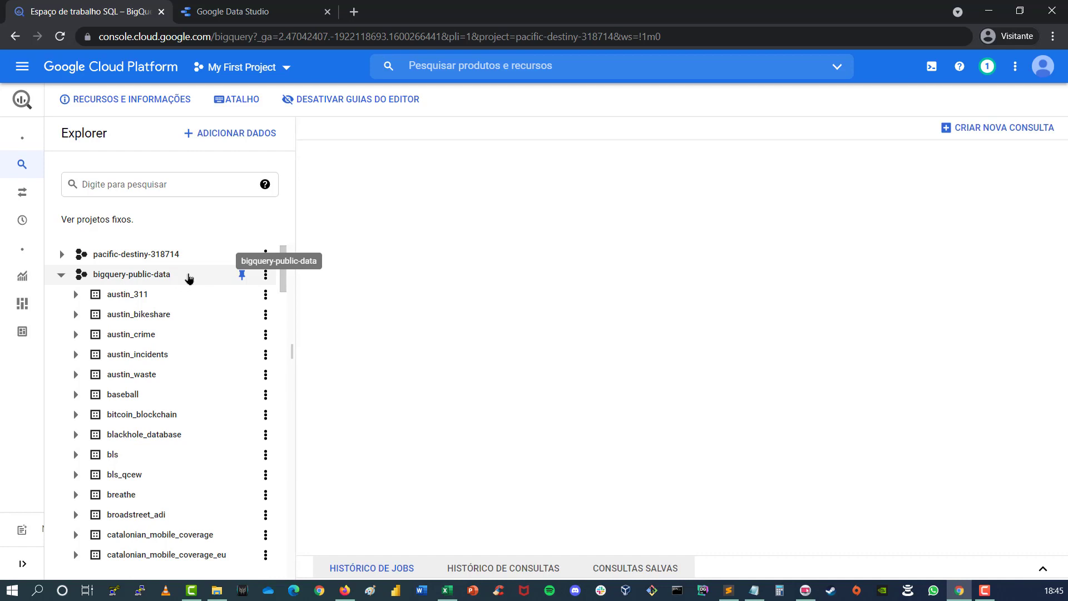
scroll(193, 353, "down", 2)
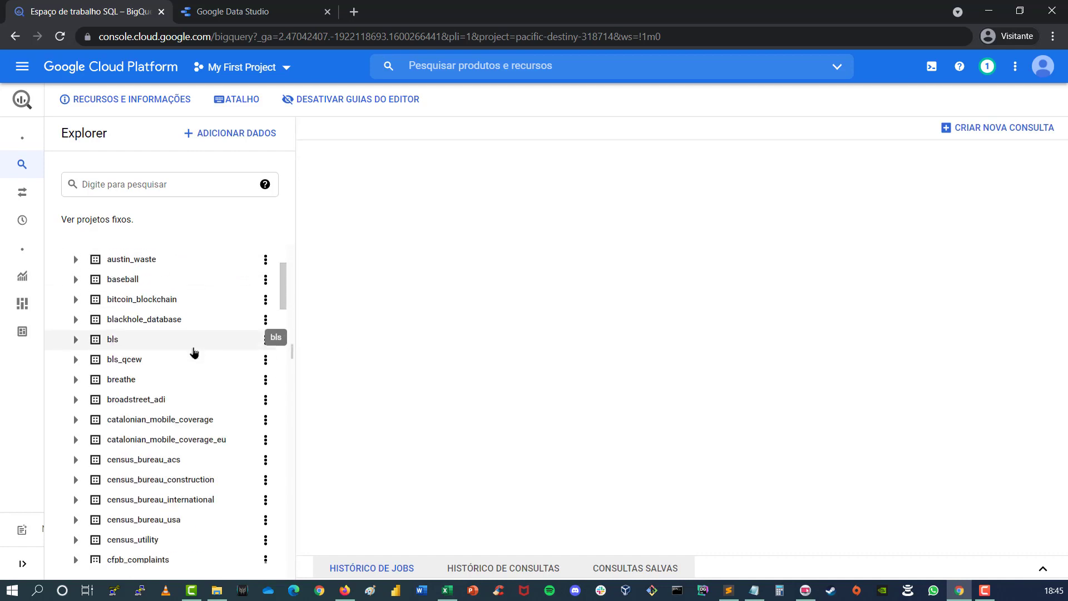
scroll(193, 353, "up", 2)
scroll(190, 442, "down", 12)
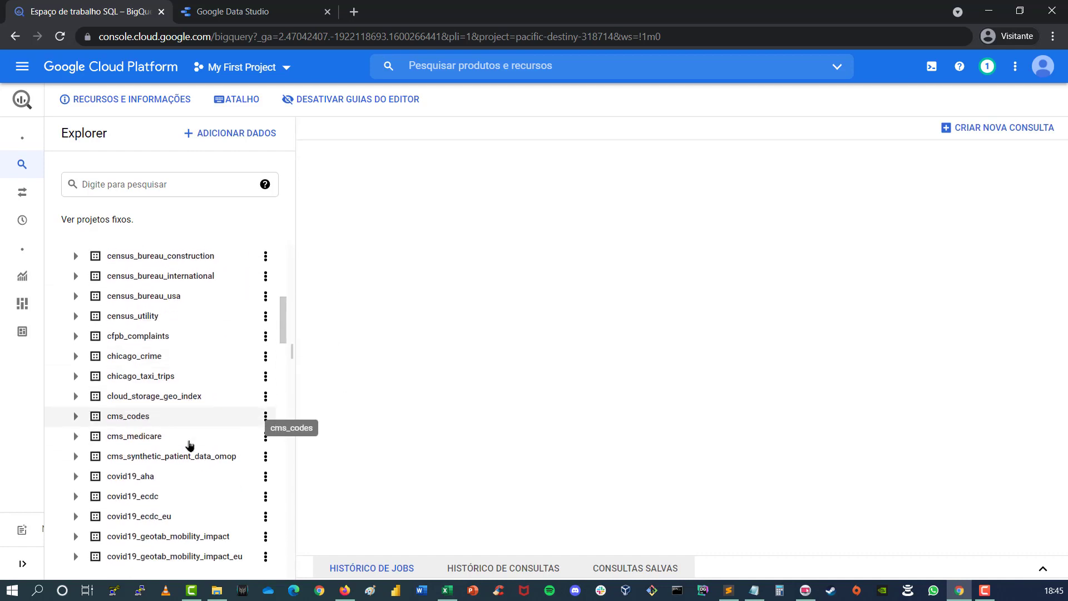
scroll(187, 444, "down", 1)
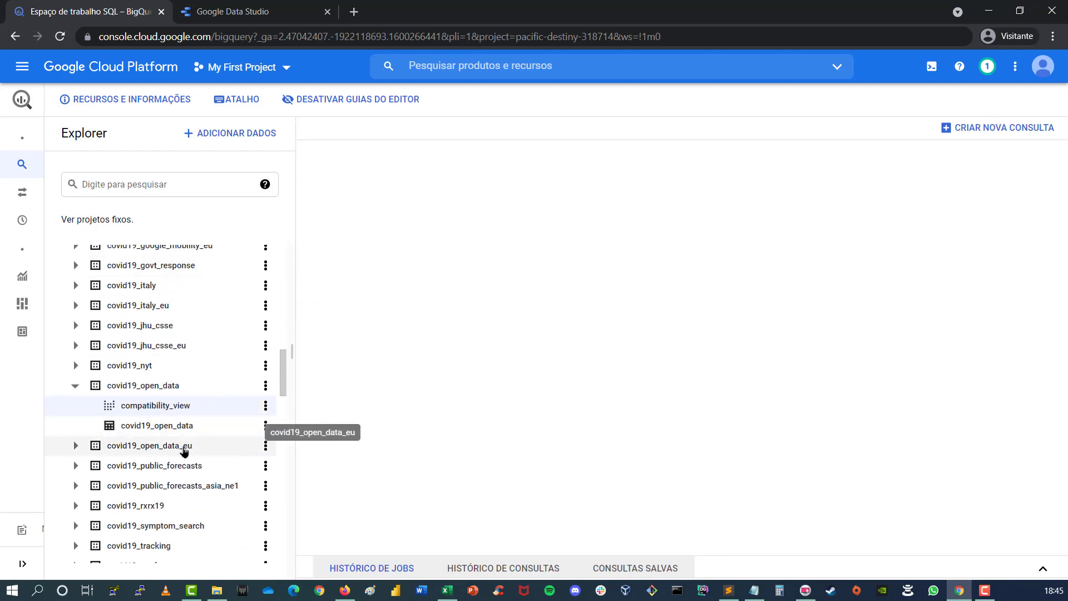
scroll(185, 449, "up", 4)
scroll(188, 433, "down", 6)
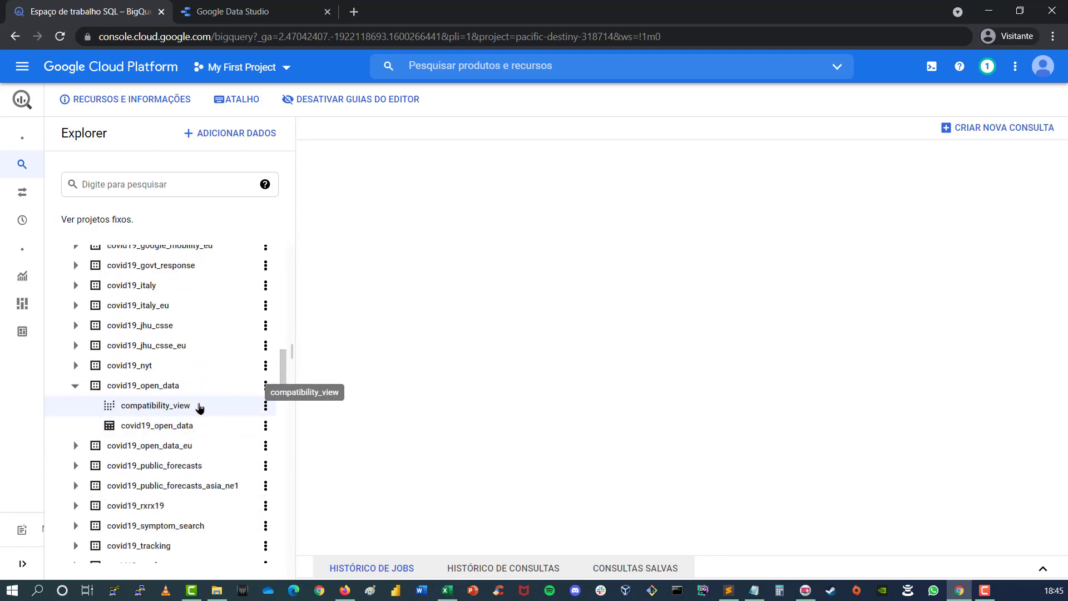
scroll(199, 407, "up", 2)
- Open compatibility_view from the covid19_open_data dataset and widen its schema pane
left_click(195, 406)
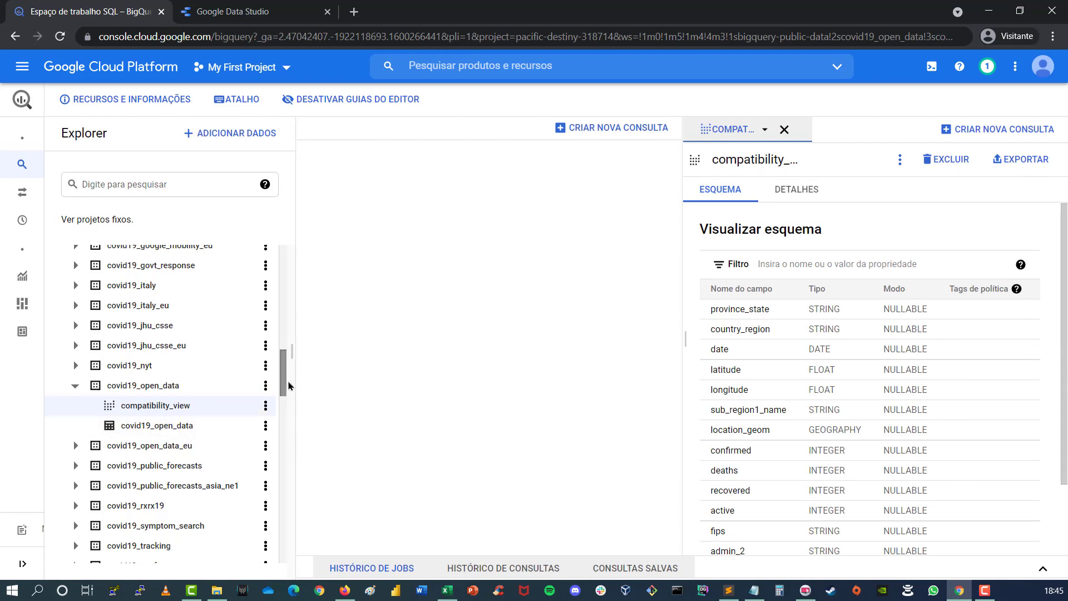
left_click_drag(289, 373, 254, 362)
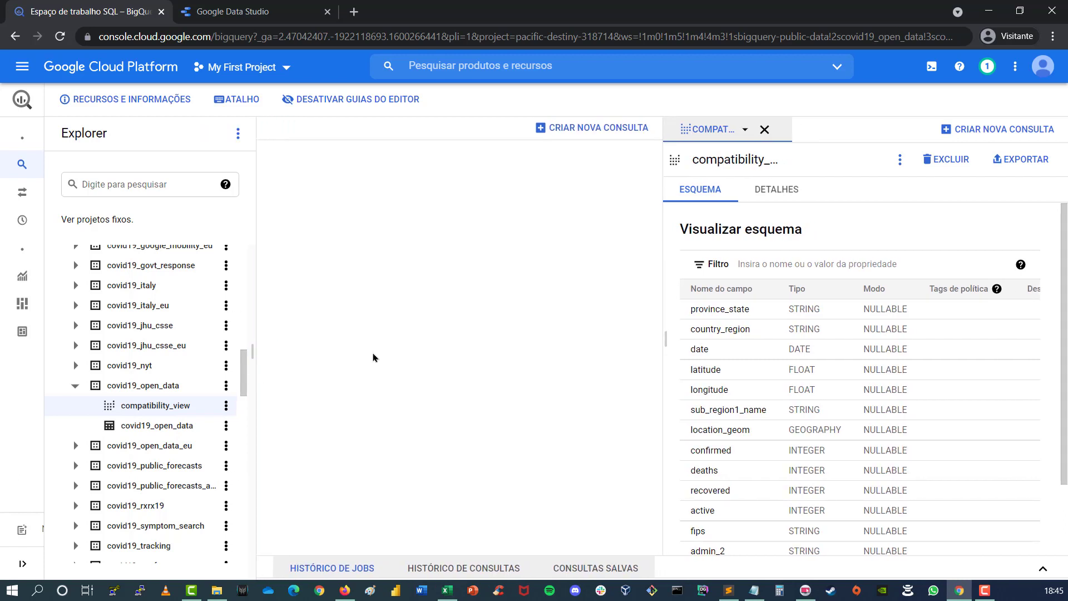
left_click_drag(650, 339, 361, 357)
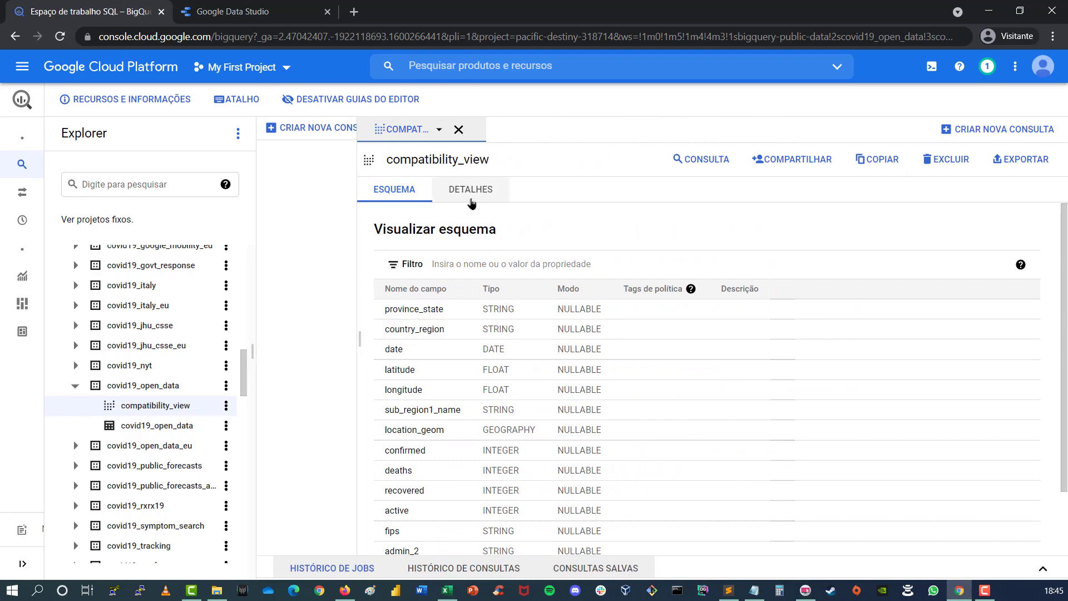
- Examine the SQL definition in the details of compatibility_view, including its source table, CASE expressions and join conditions
left_click(470, 190)
scroll(652, 412, "down", 4)
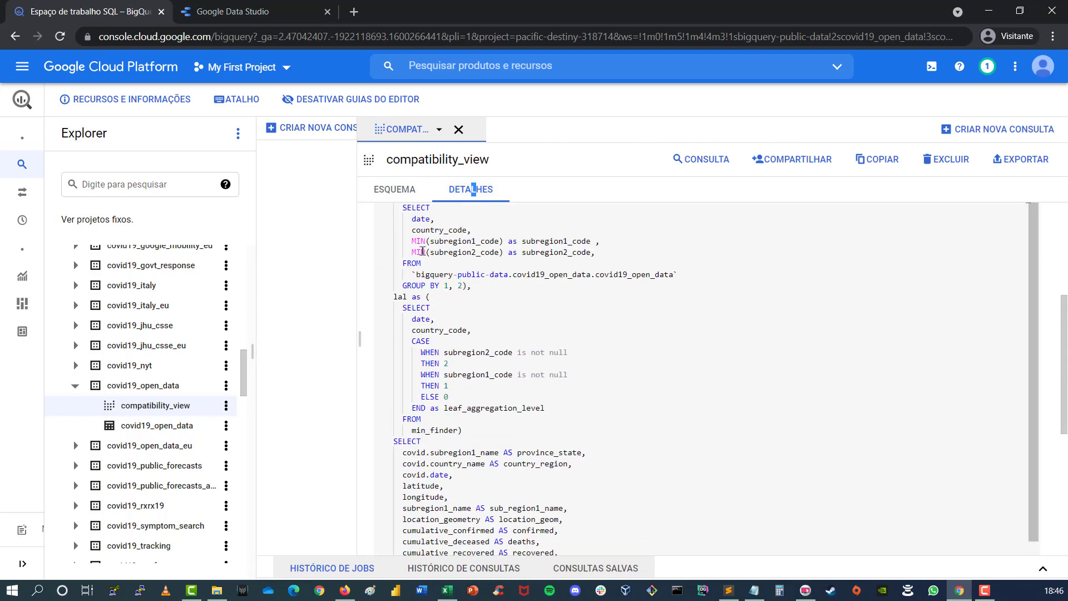
left_click_drag(422, 251, 567, 374)
left_click(459, 429)
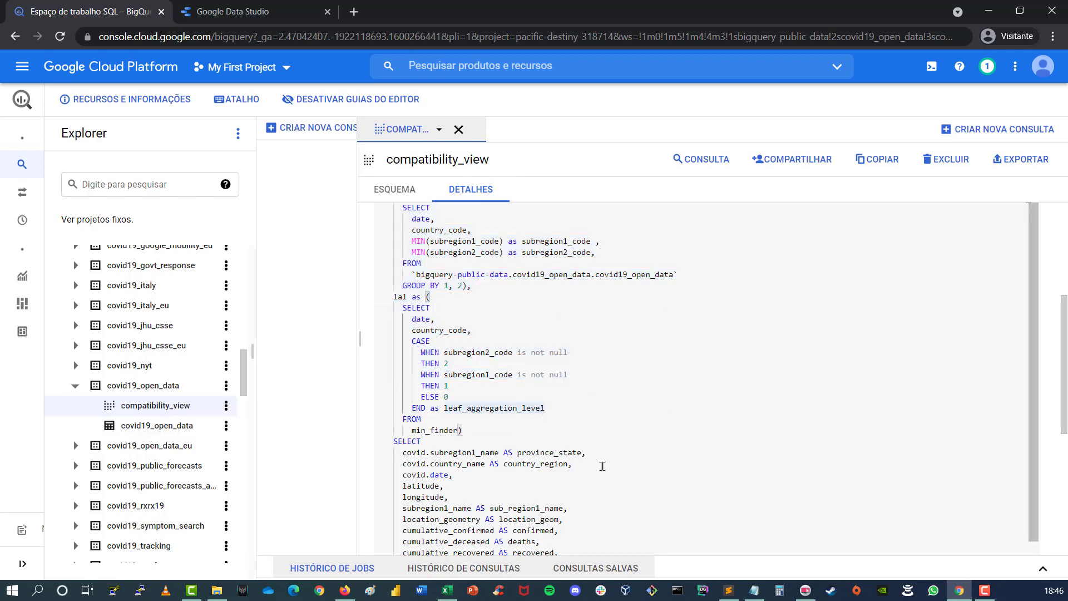
scroll(602, 466, "down", 1)
scroll(583, 455, "down", 5)
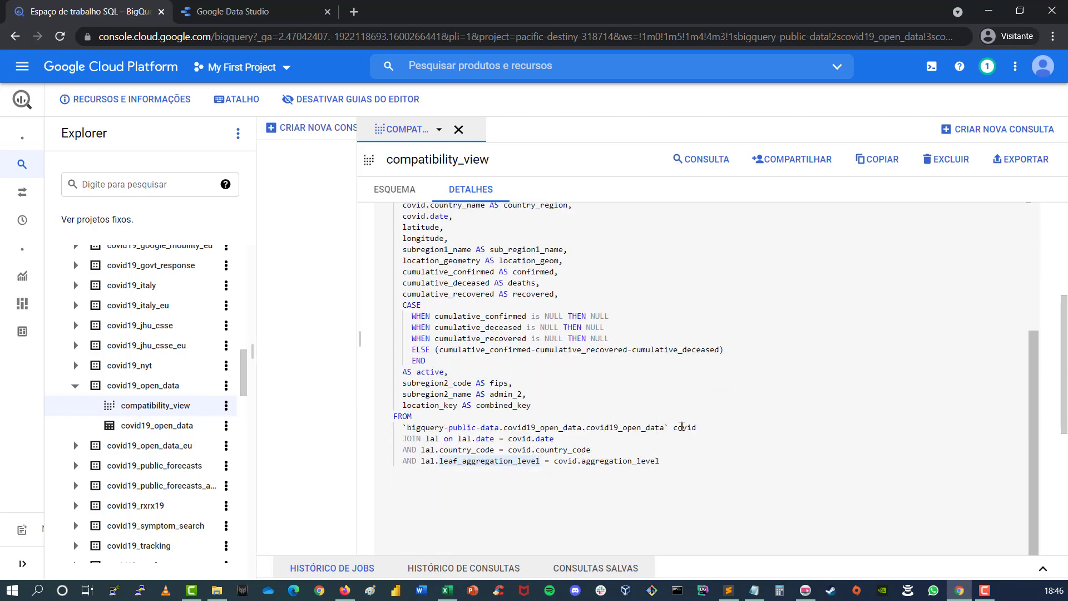
left_click_drag(725, 427, 410, 427)
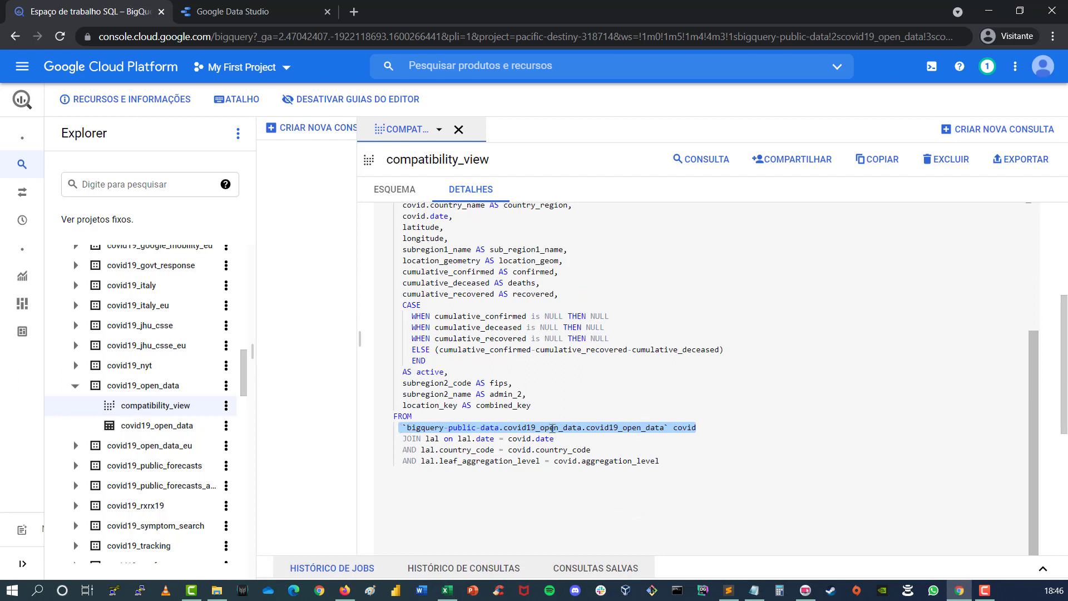
double_click(588, 427)
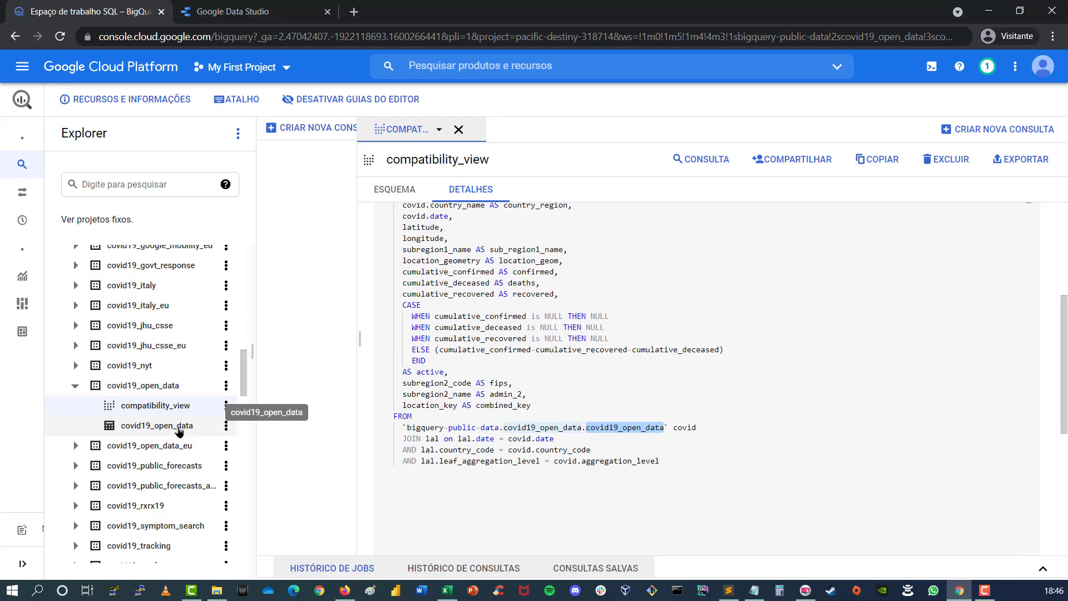
scroll(690, 440, "up", 3)
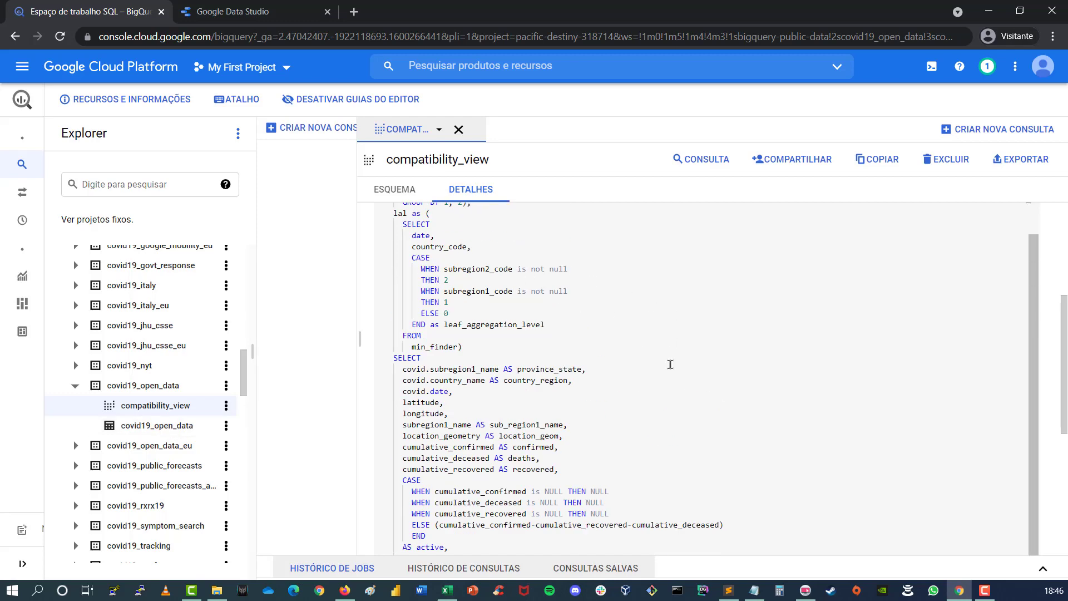
scroll(670, 364, "up", 2)
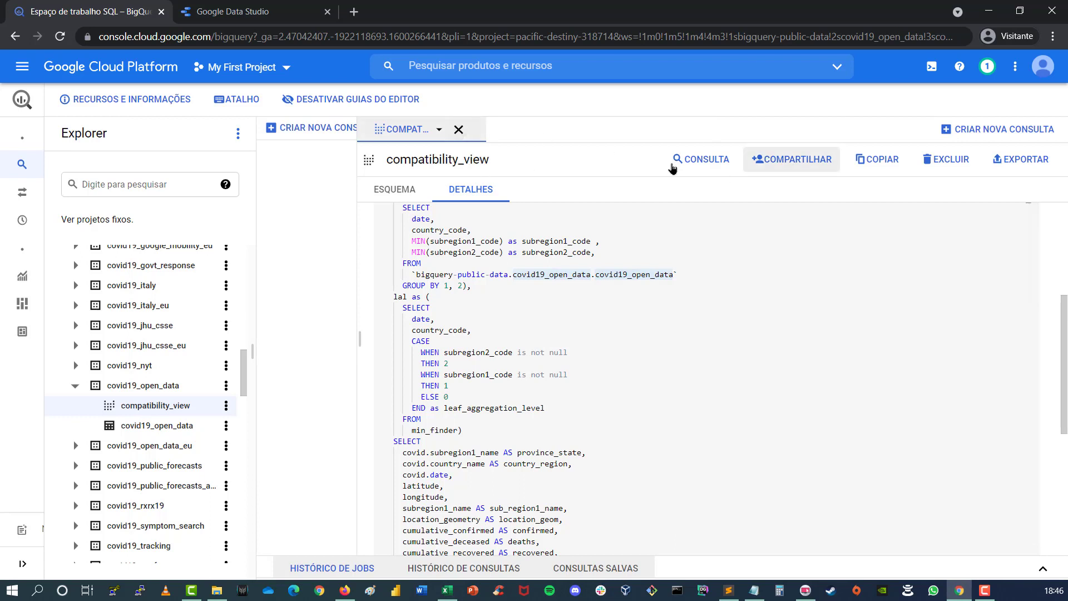
- Create a query on compatibility_view that selects all columns with a limit of 1000 rows, and run it
left_click(700, 162)
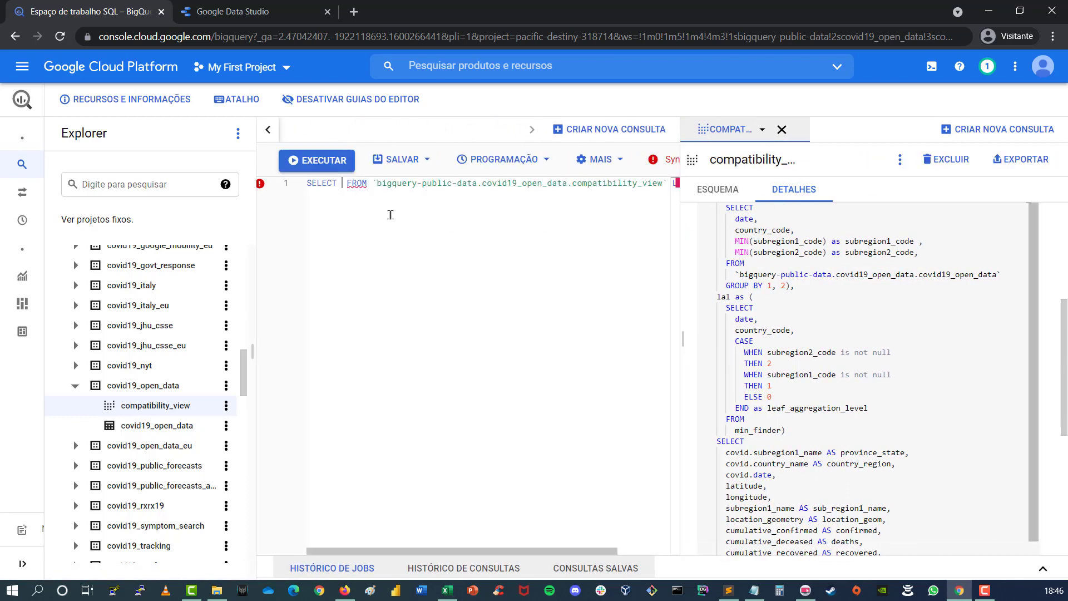
type("*")
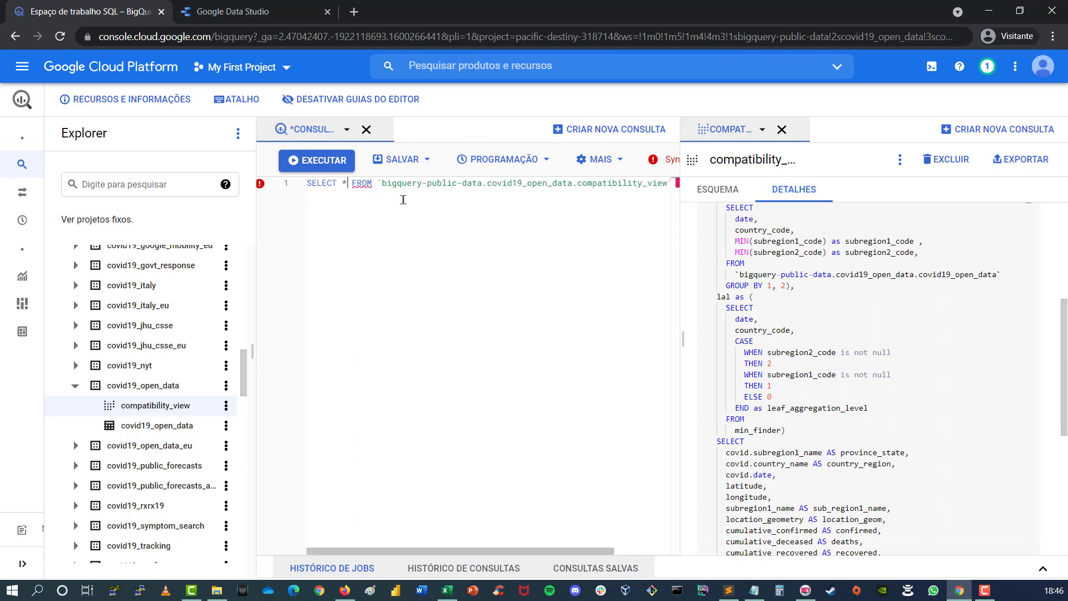
key("ctrl+Return")
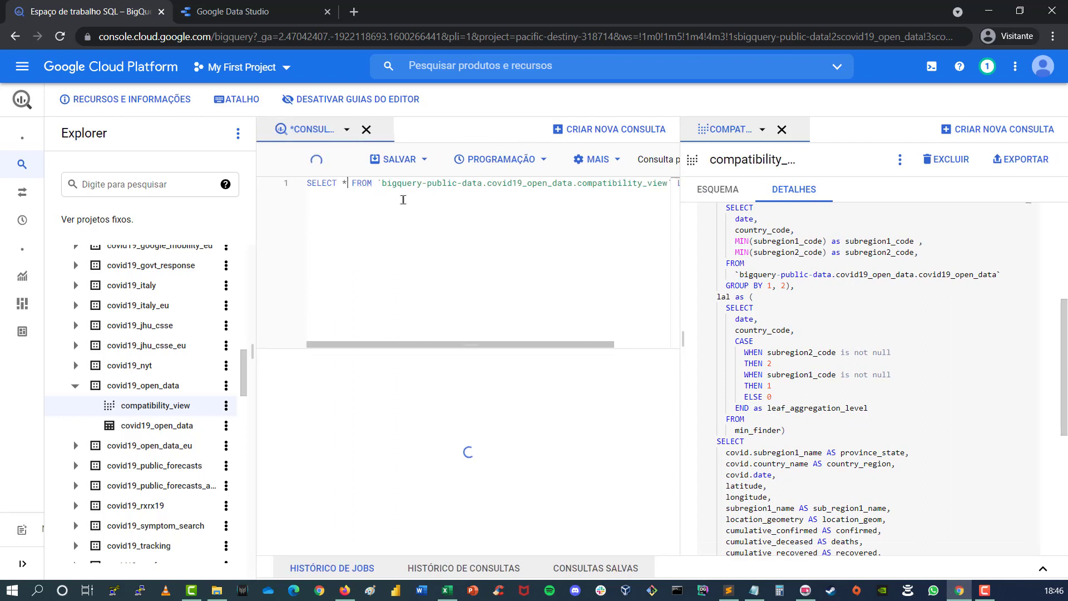
- Review the schema fields of compatibility_view and close the view's pane beside the query
left_click(710, 193)
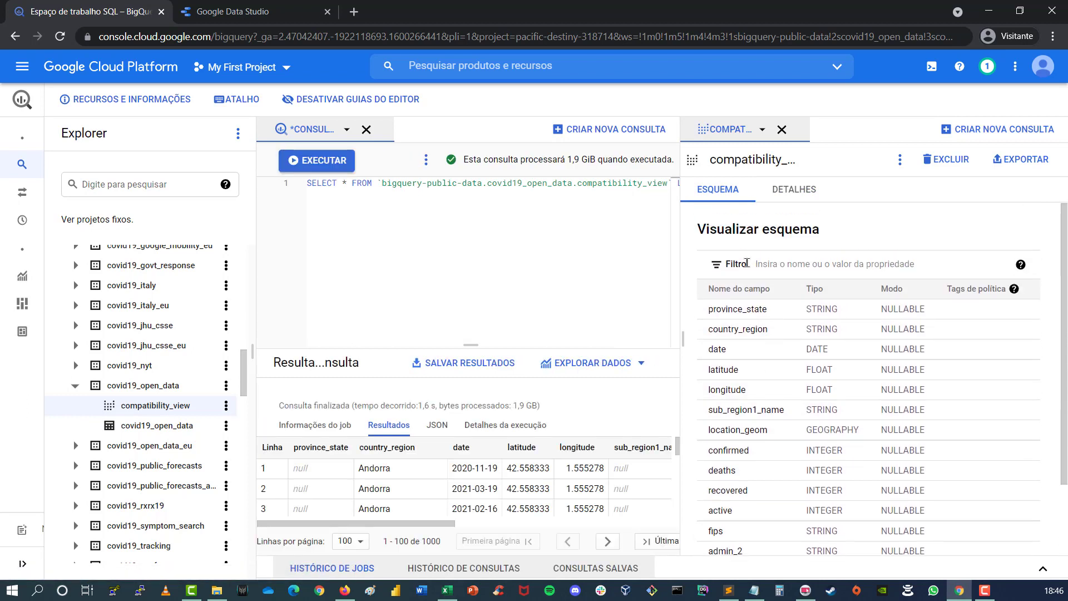
scroll(762, 345, "down", 3)
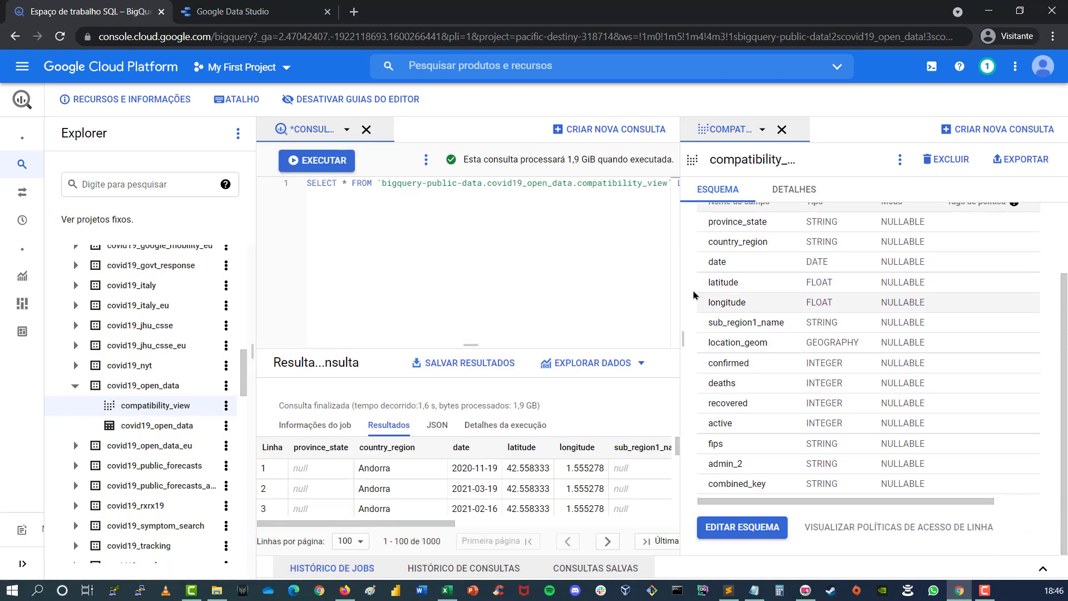
left_click_drag(680, 288, 929, 278)
left_click(818, 131)
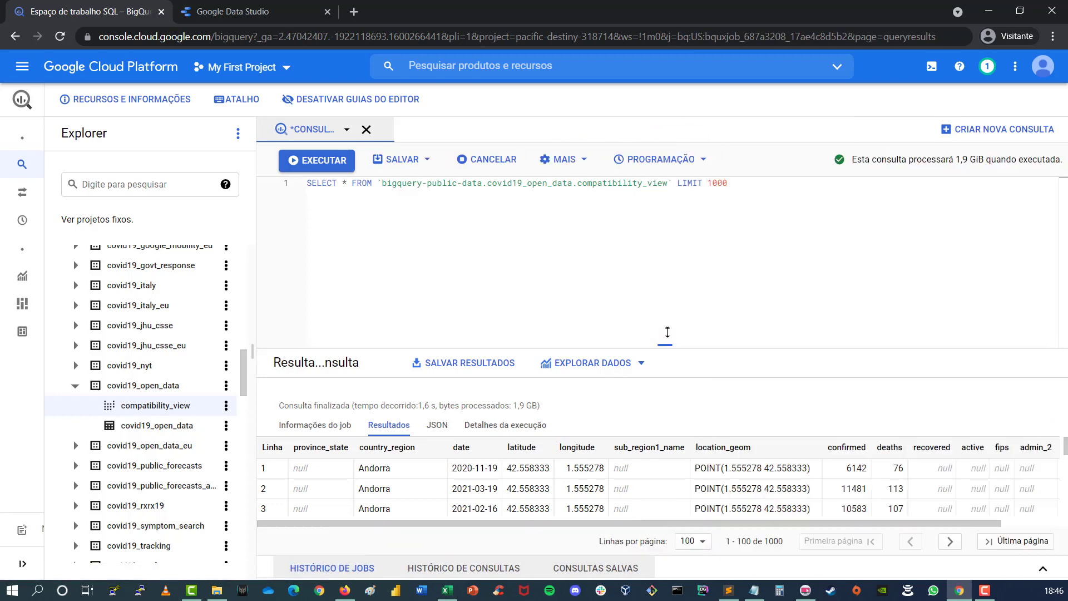
- Enlarge the query results area and examine the returned rows, especially the province_state and country_region columns
left_click_drag(667, 332, 666, 228)
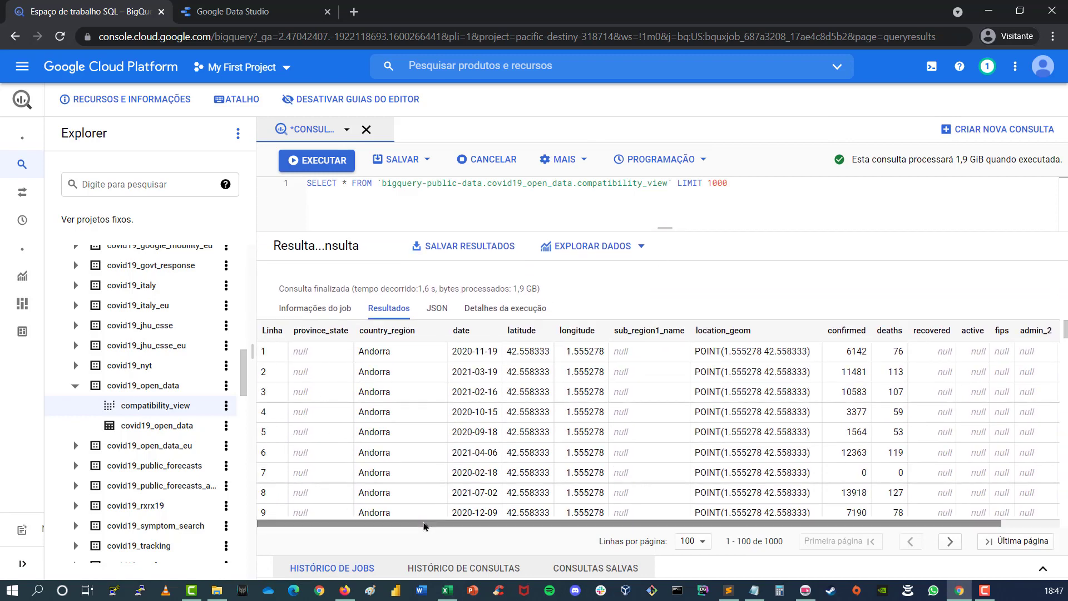
scroll(328, 433, "down", 15)
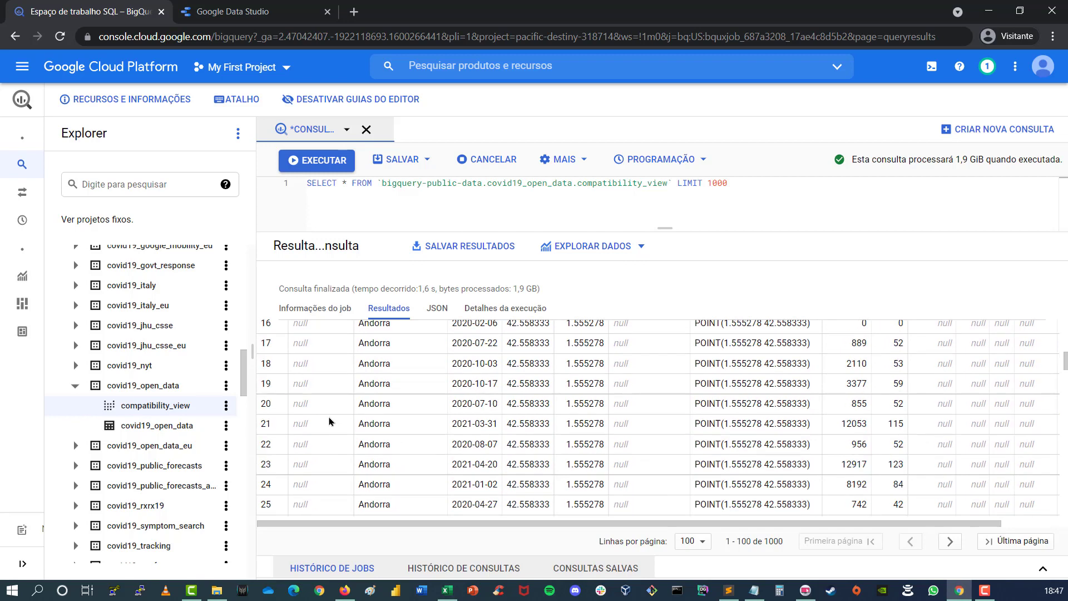
scroll(329, 426, "up", 15)
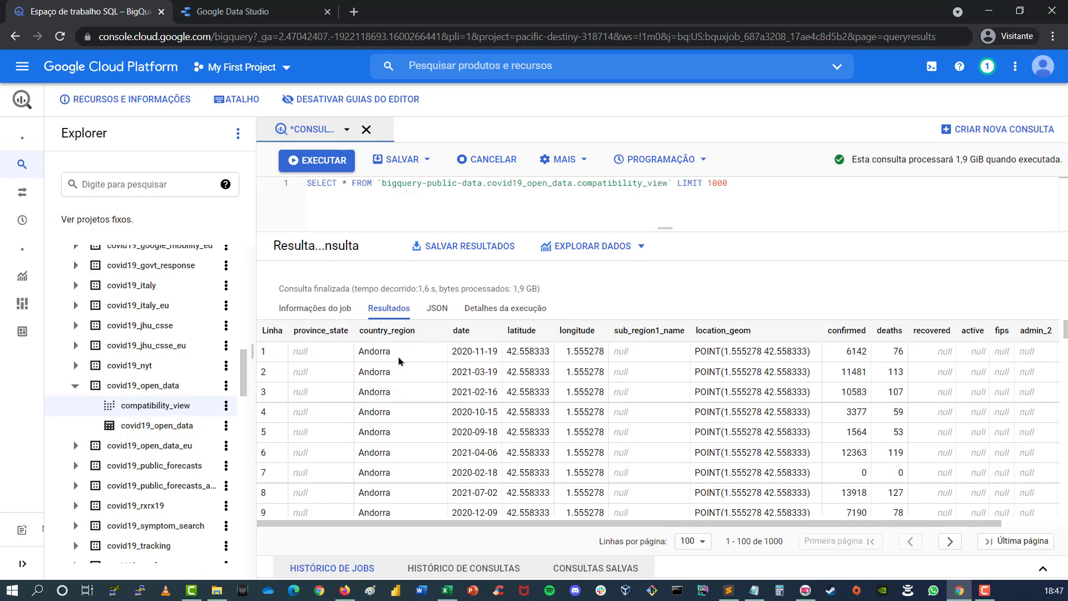
double_click(313, 331)
double_click(410, 331)
scroll(411, 361, "down", 17)
scroll(409, 363, "down", 2)
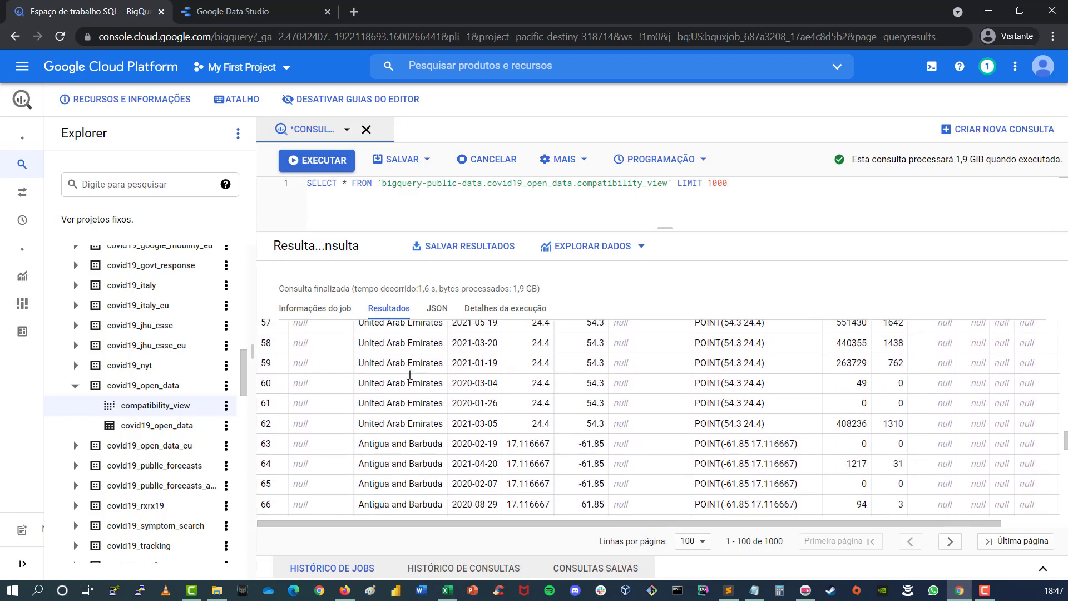
scroll(408, 378, "up", 19)
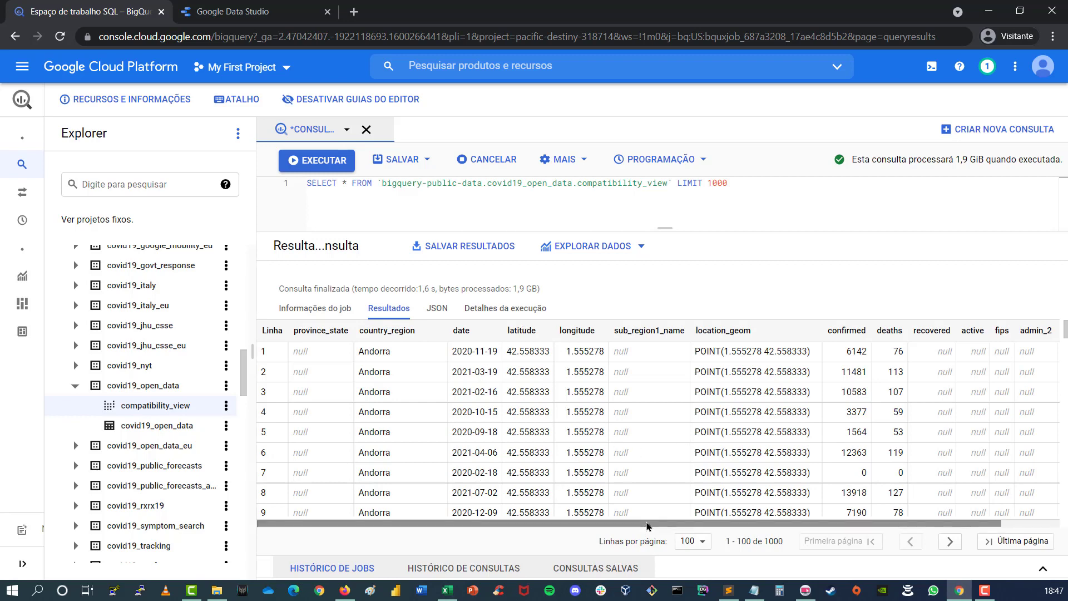
- Examine the confirmed, deaths, recovered and active columns in the query results
left_click_drag(649, 527, 810, 523)
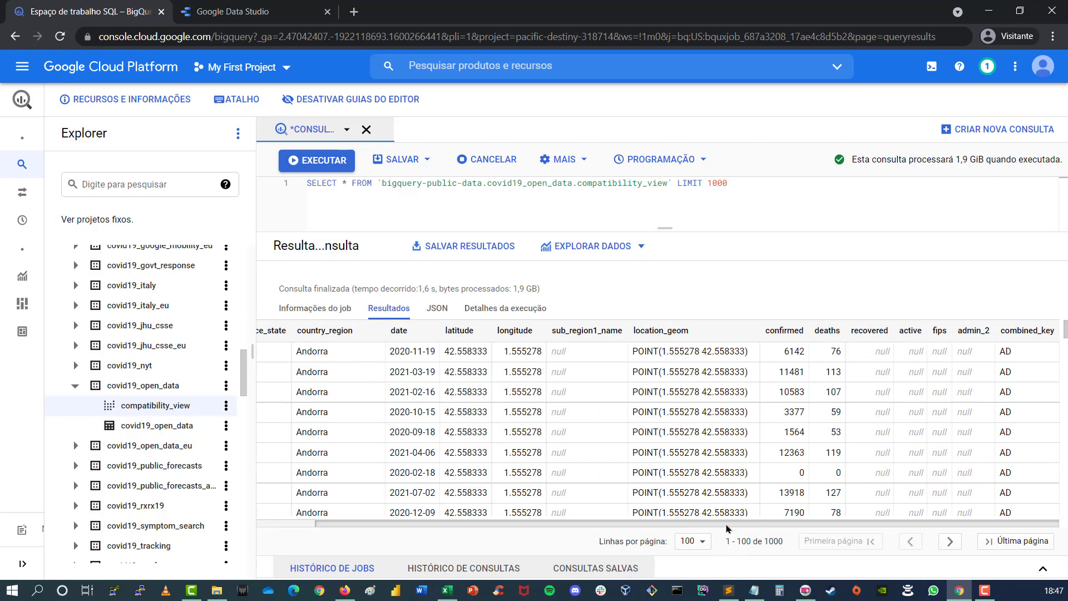
double_click(793, 333)
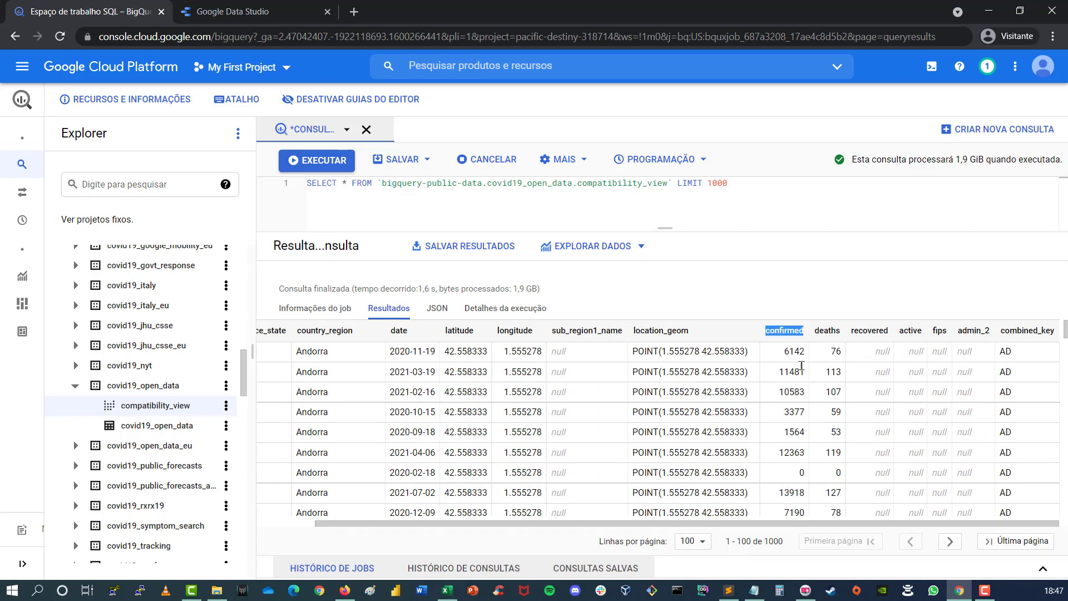
double_click(831, 331)
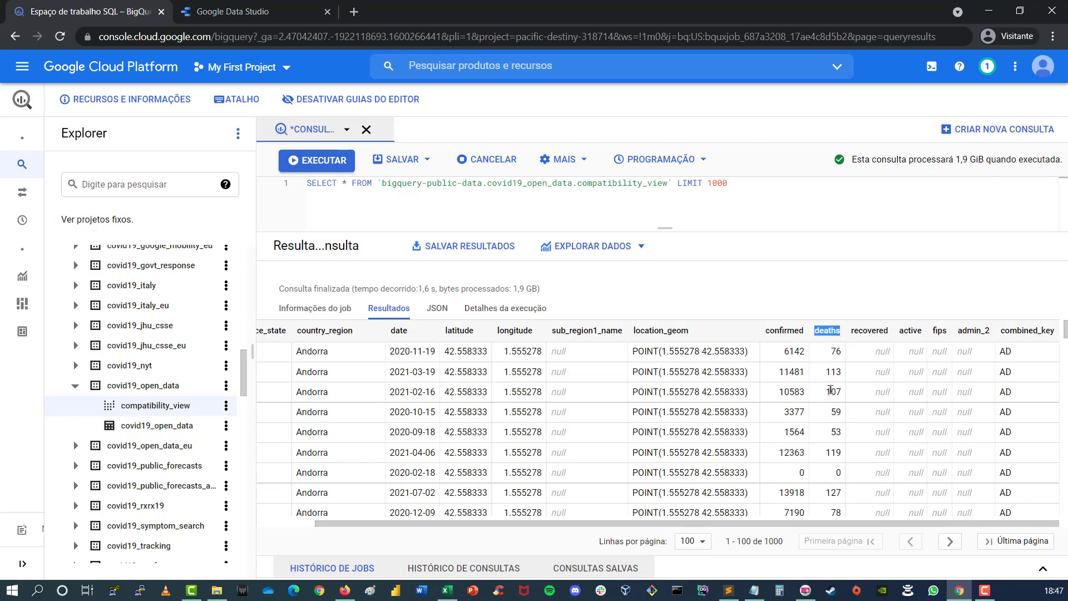
left_click(830, 390)
left_click_drag(700, 530, 896, 537)
double_click(877, 332)
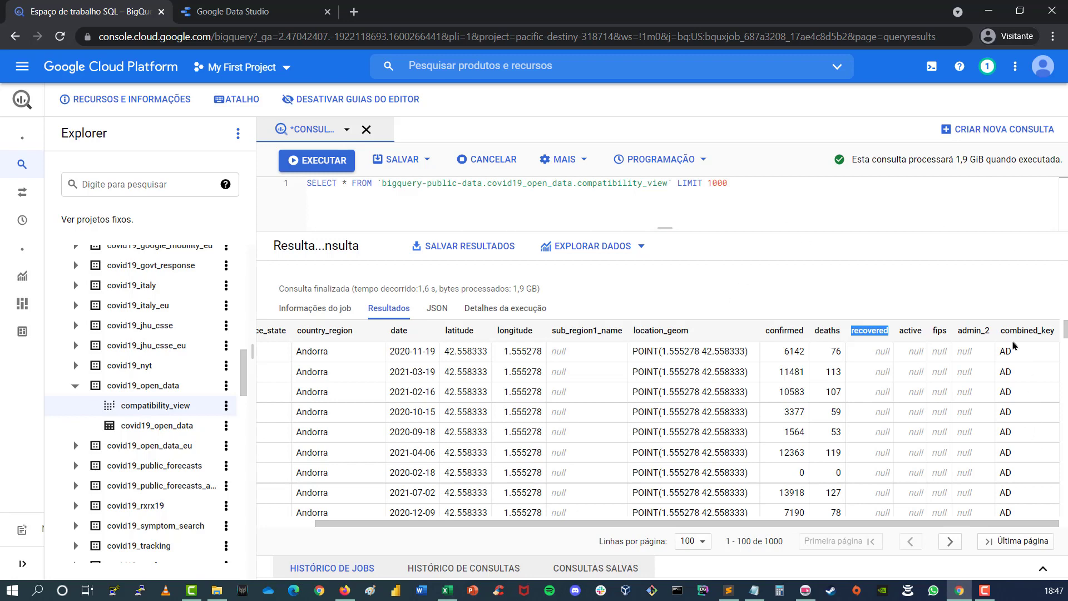
left_click(921, 330)
double_click(859, 331)
left_click(904, 391)
double_click(915, 333)
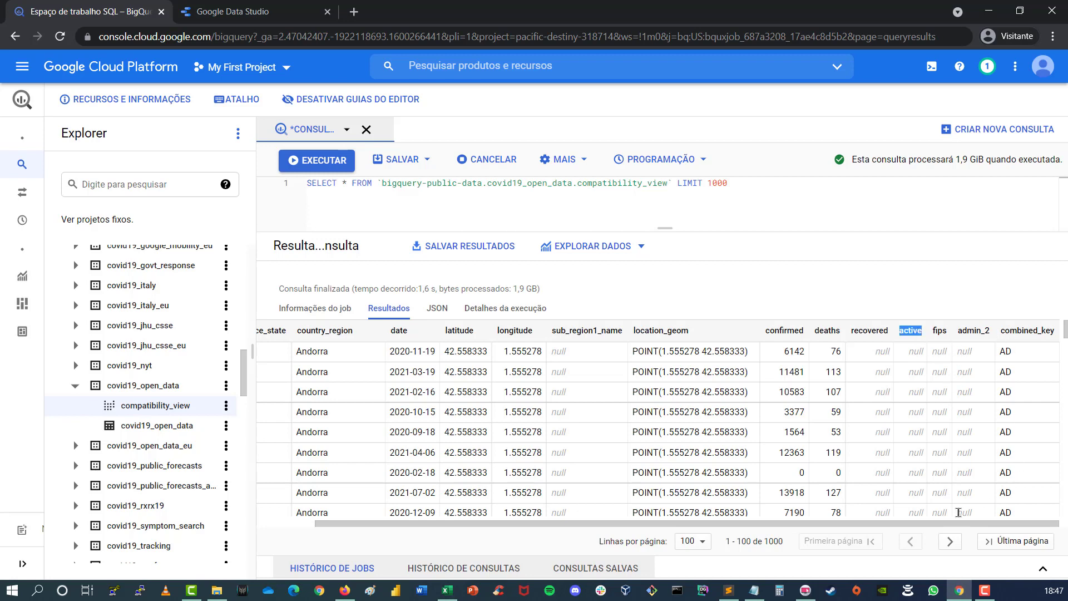
- Review the country_region, date and deaths columns in the query results as candidate fields for the visualization
left_click_drag(850, 523, 665, 528)
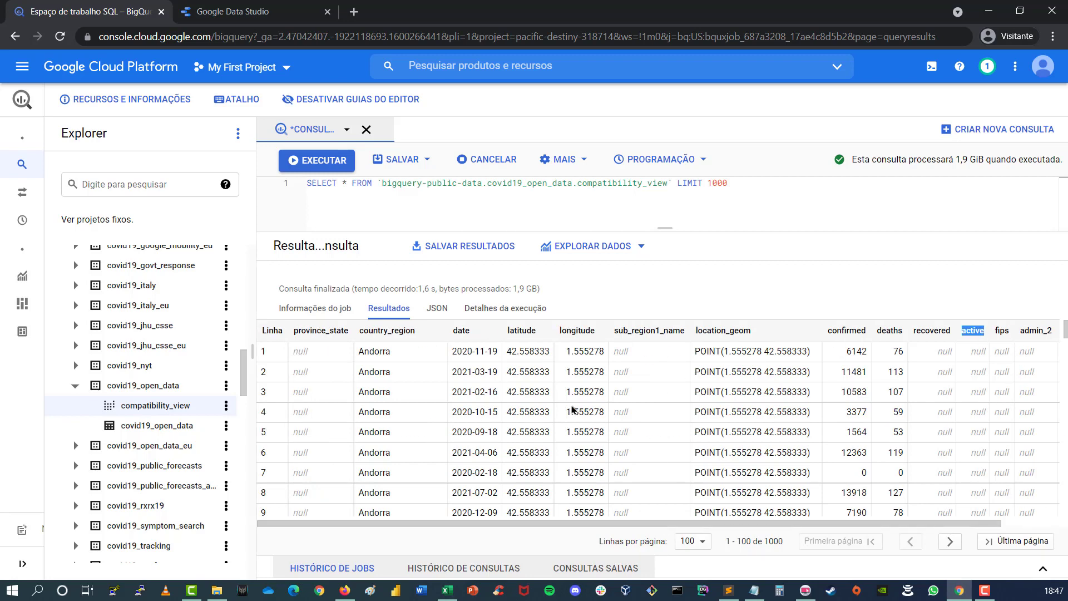
double_click(895, 330)
double_click(463, 334)
double_click(383, 329)
left_click(437, 430)
double_click(388, 331)
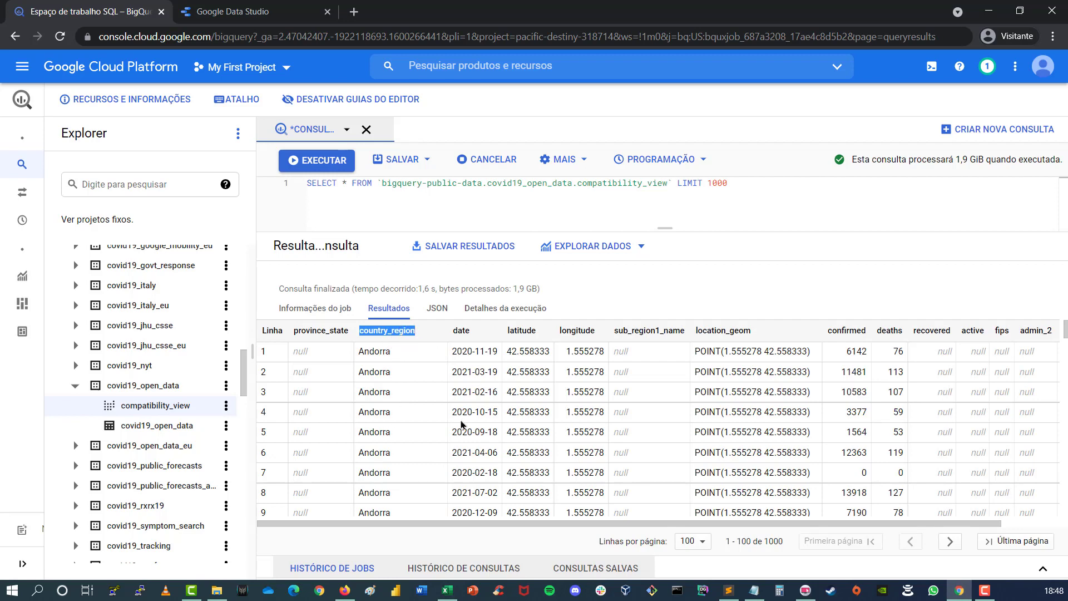
double_click(461, 331)
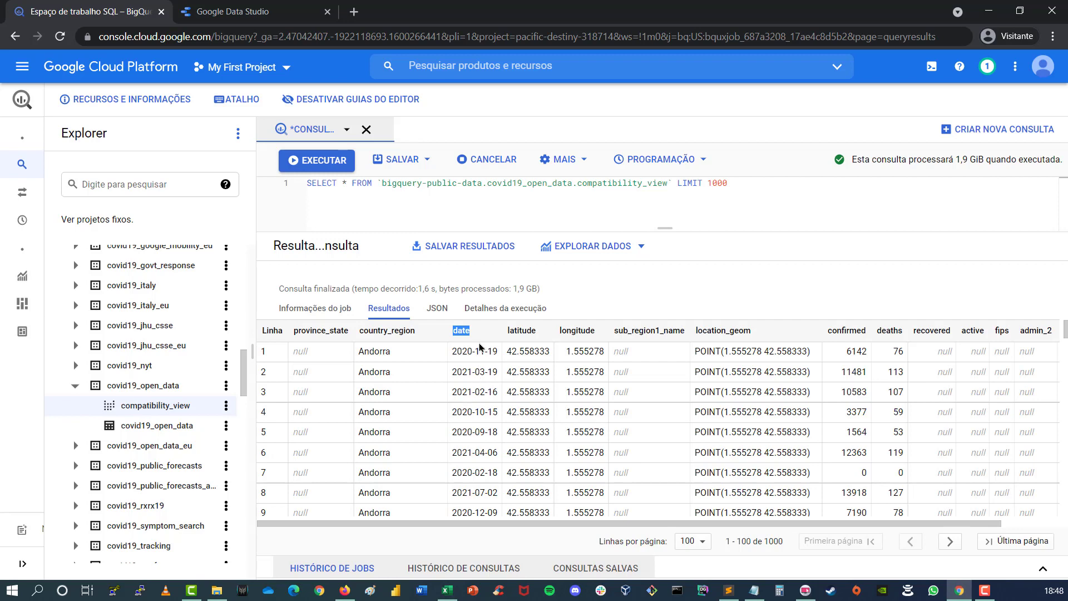
left_click(496, 362)
double_click(464, 332)
double_click(889, 331)
left_click(919, 395)
double_click(889, 330)
- Clear the existing query text and enlarge the query editor area
left_click(690, 208)
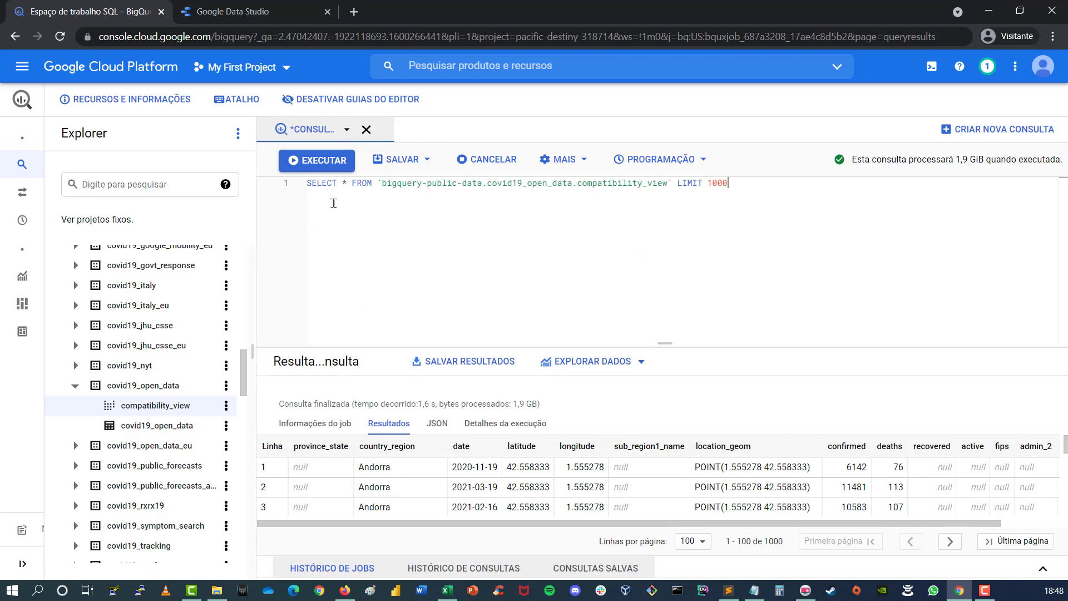
left_click(296, 186)
key("BackSpace")
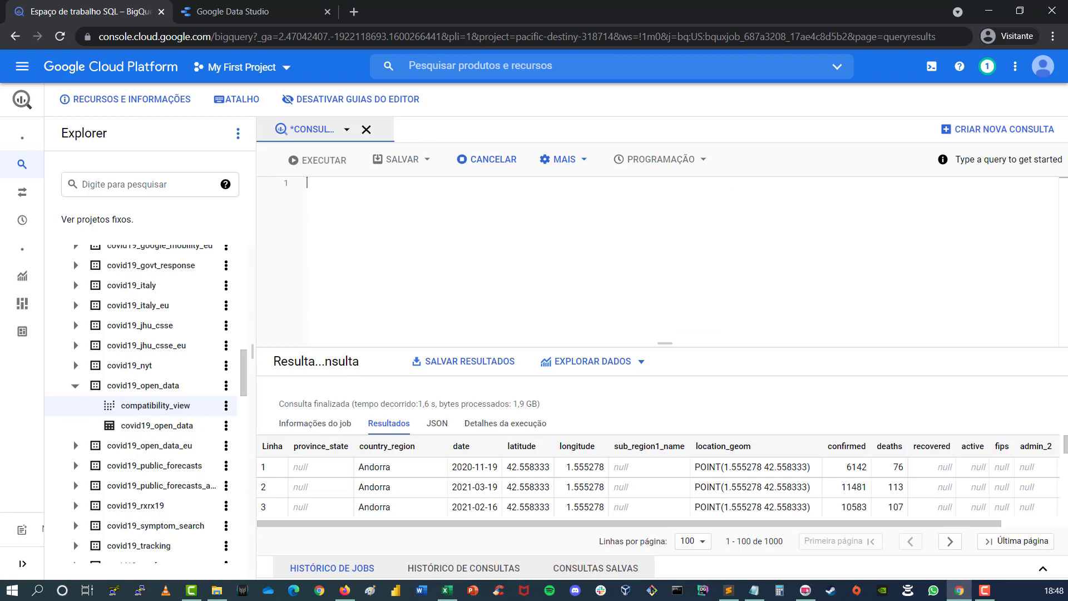
left_click(554, 216)
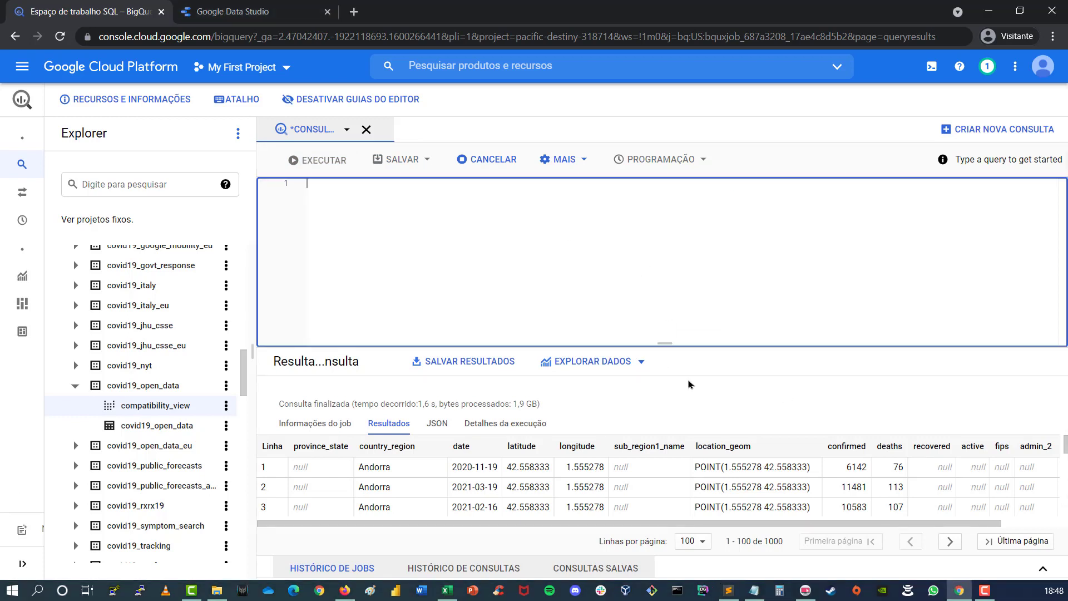
left_click_drag(691, 347, 698, 405)
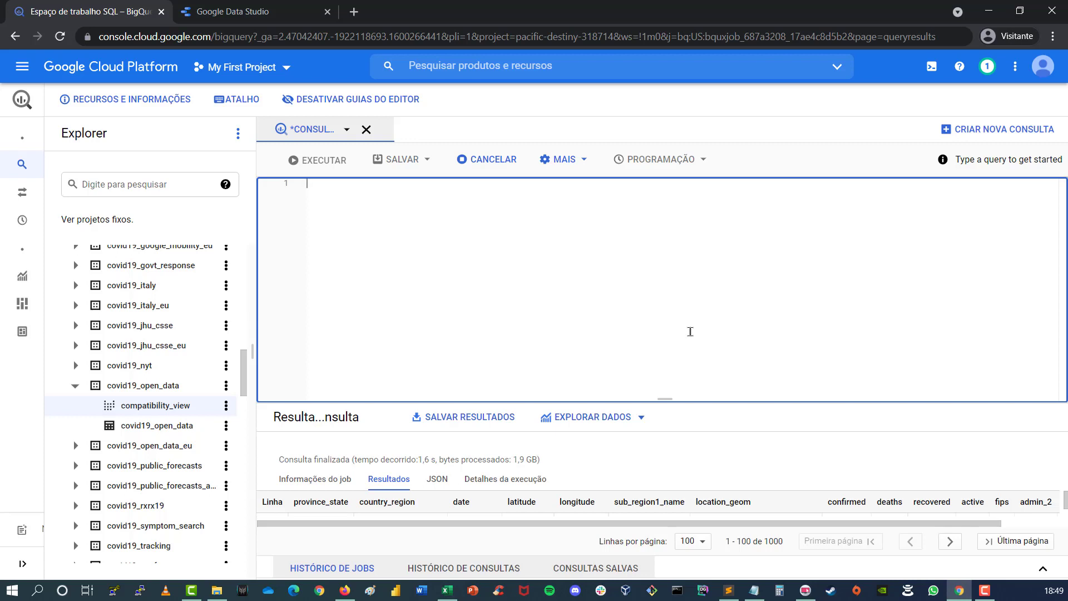
- Enlarge the results area and browse the returned rows by country across the result pages
left_click_drag(665, 398, 670, 185)
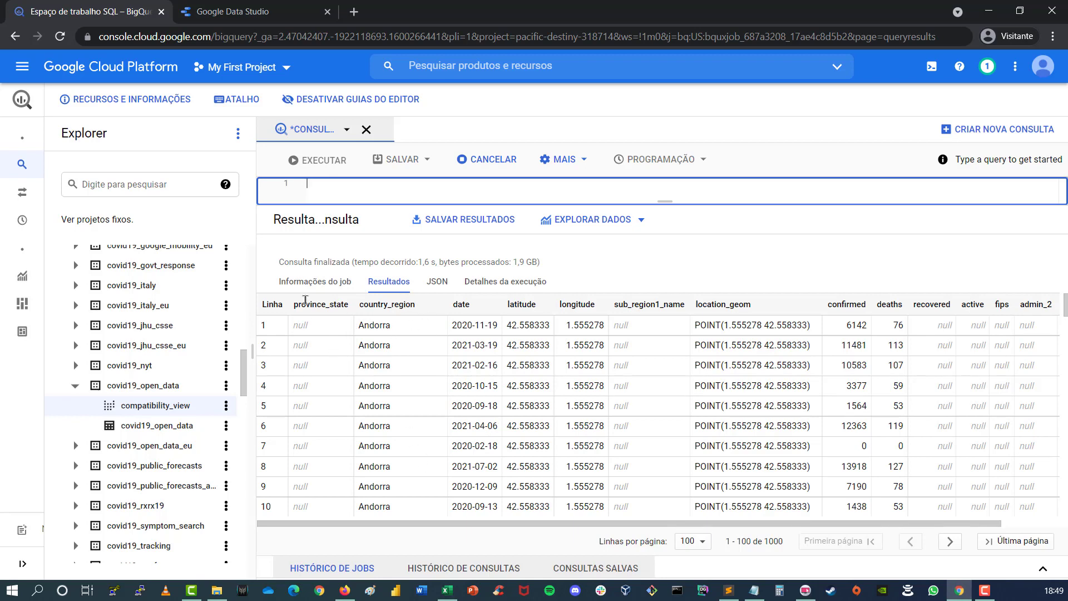
left_click(305, 301)
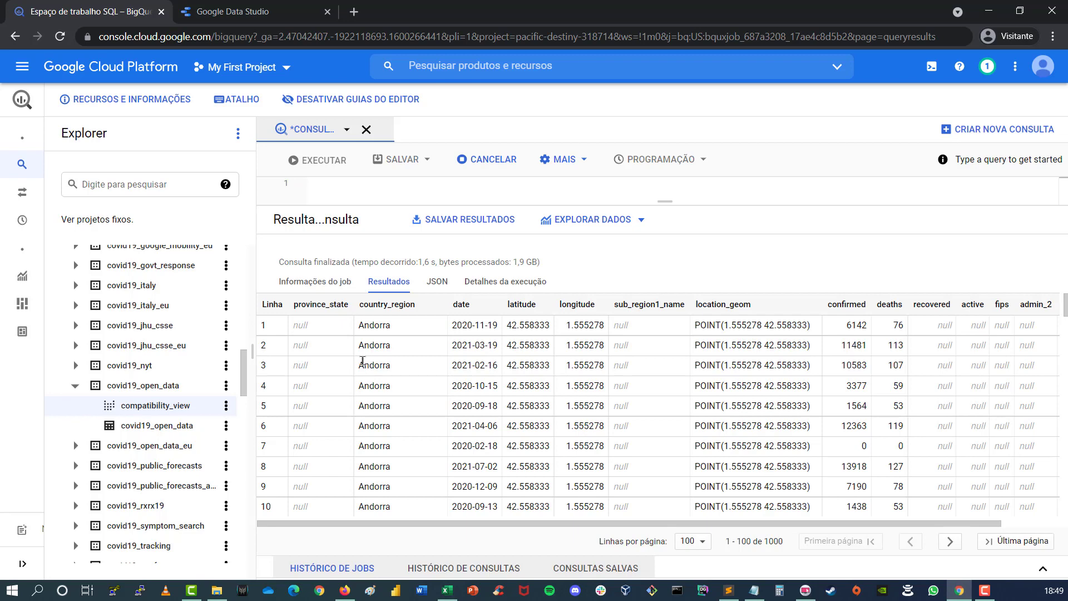
scroll(359, 374, "down", 20)
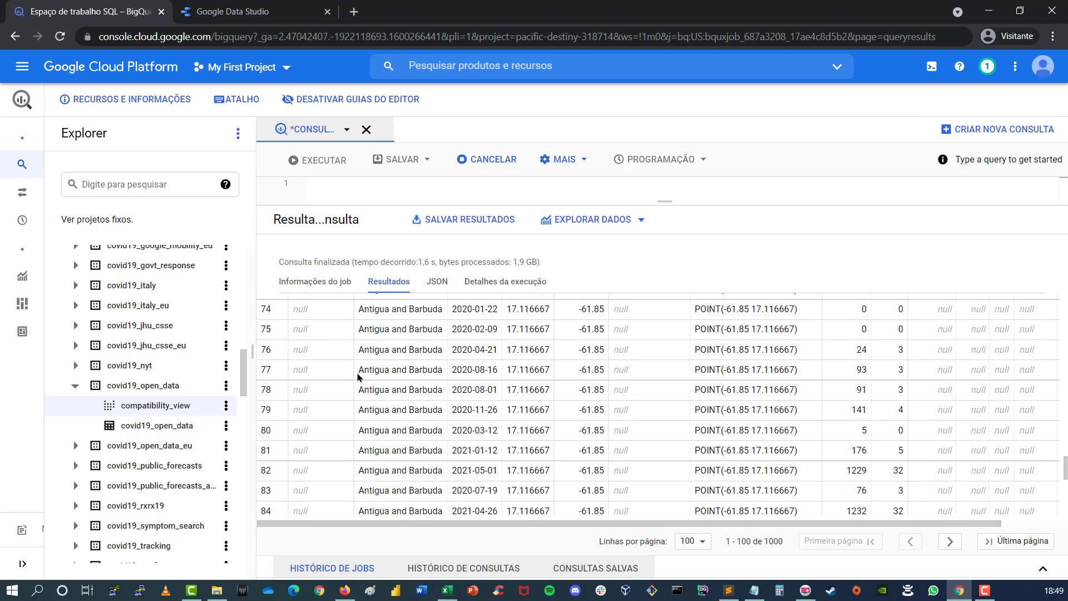
left_click(950, 541)
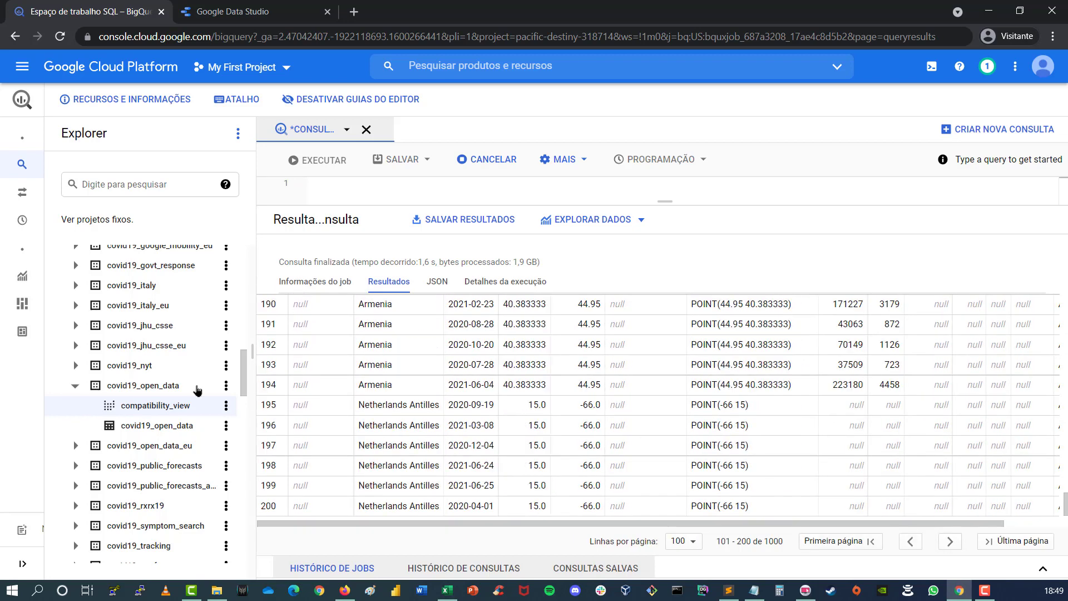
- Start writing a new query with select in the emptied editor
left_click_drag(679, 206, 668, 419)
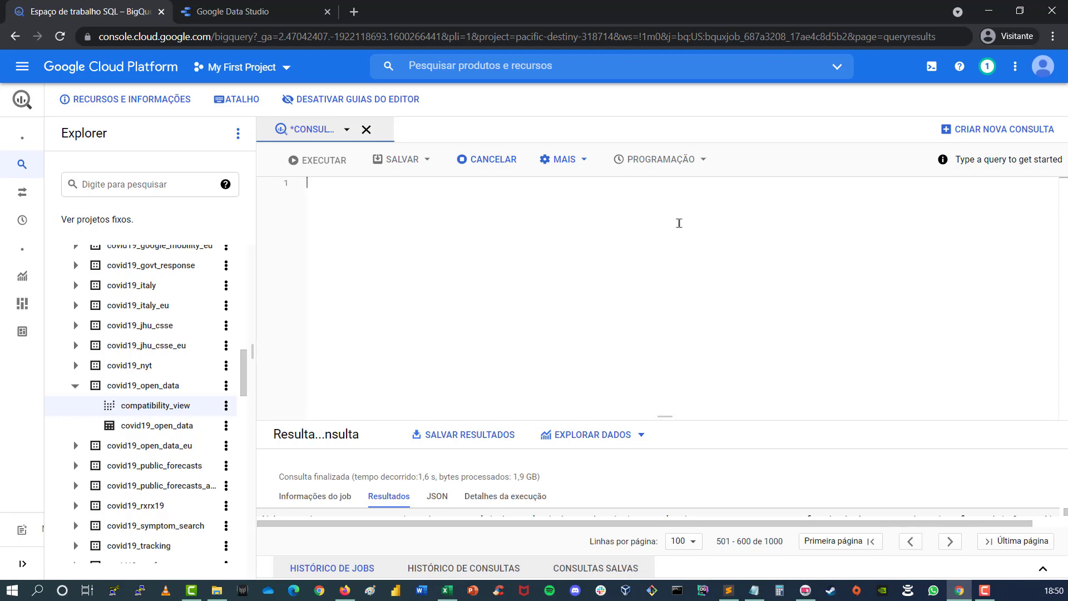
type("select")
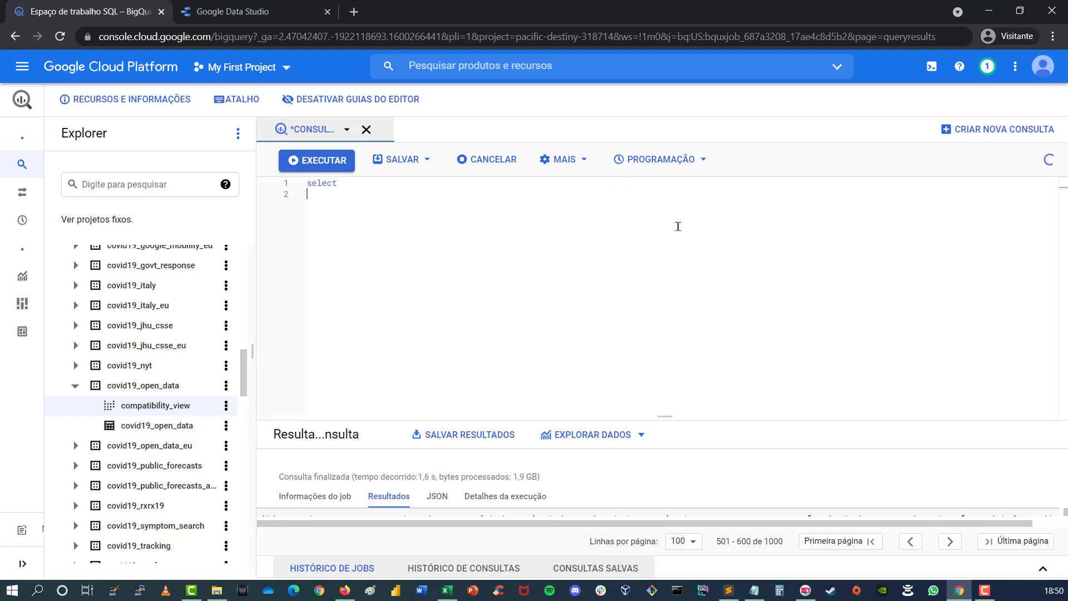
left_click_drag(688, 418, 690, 225)
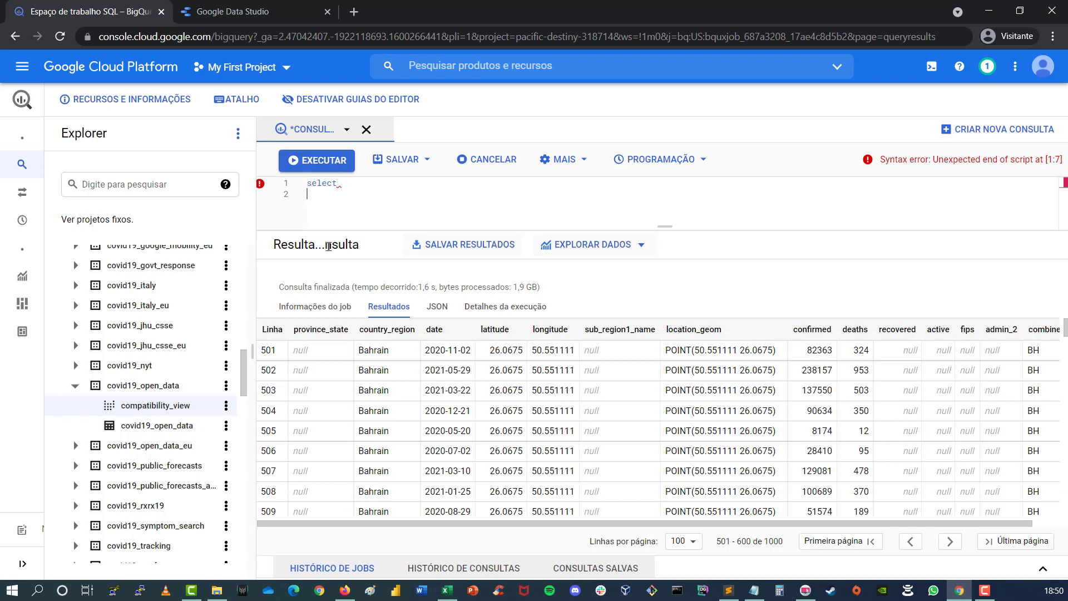
- Create a new query on compatibility_view, discard the old unsaved query, and close the view's schema
left_click(158, 405)
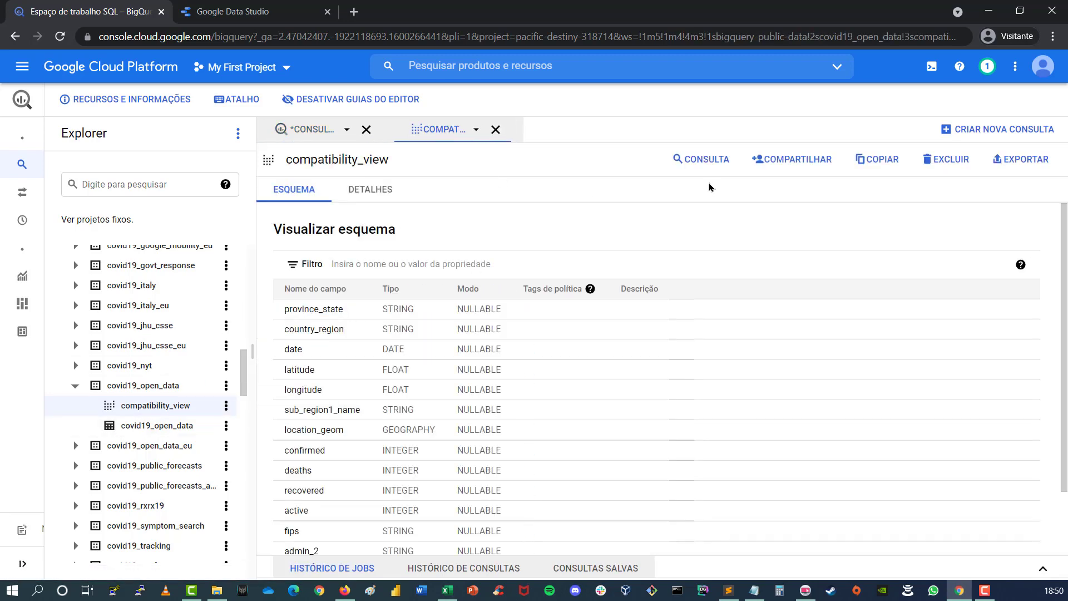
left_click(702, 159)
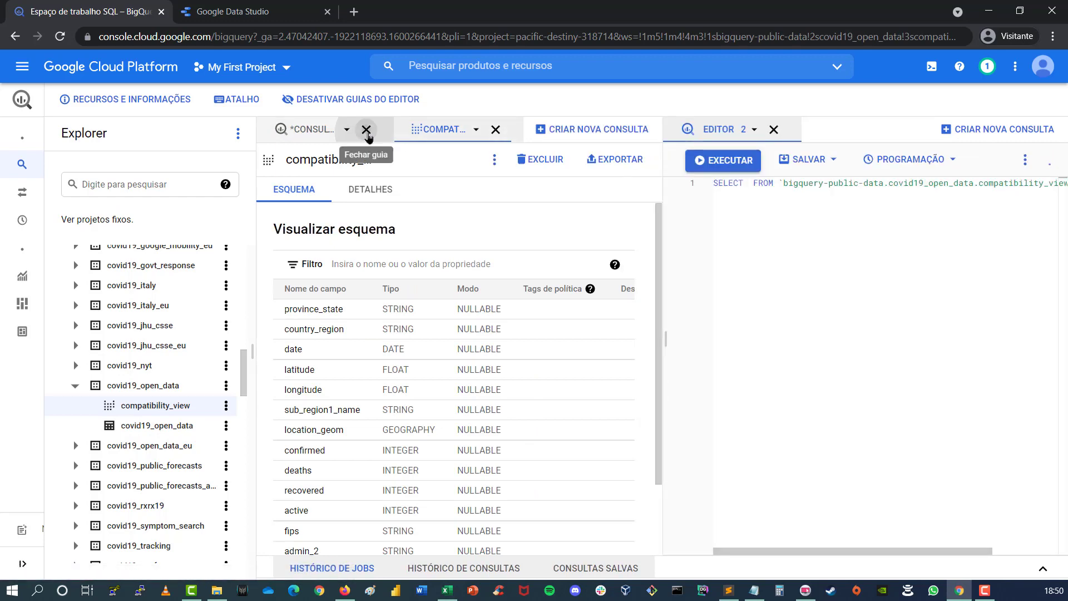
left_click(366, 130)
left_click(622, 360)
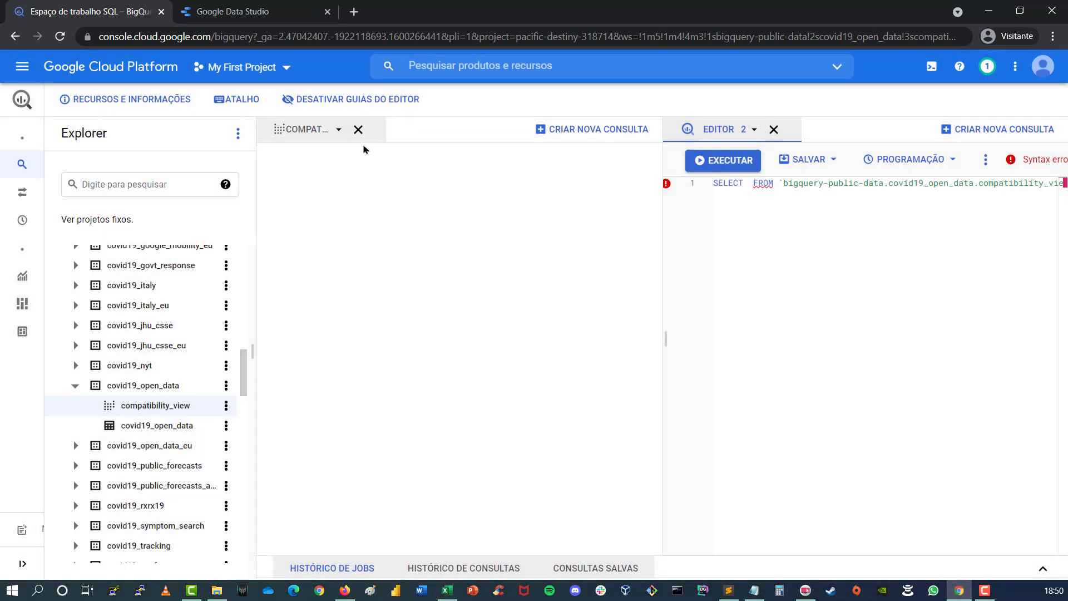
left_click(358, 129)
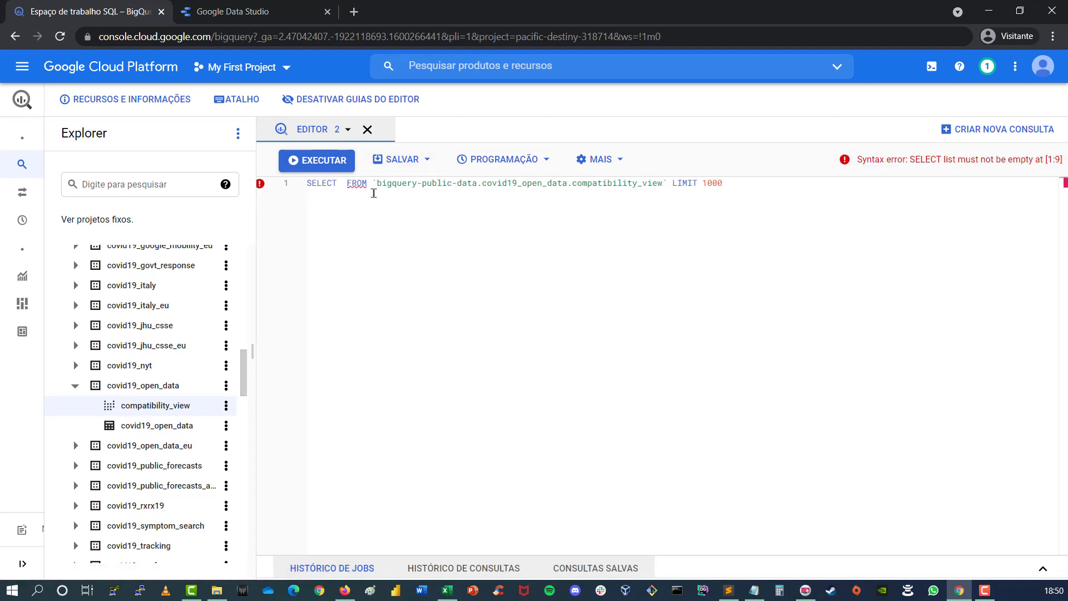
- Put the FROM clause on its own line below an empty column line, and remove LIMIT 1000 from the query
key("Return")
key("Return")
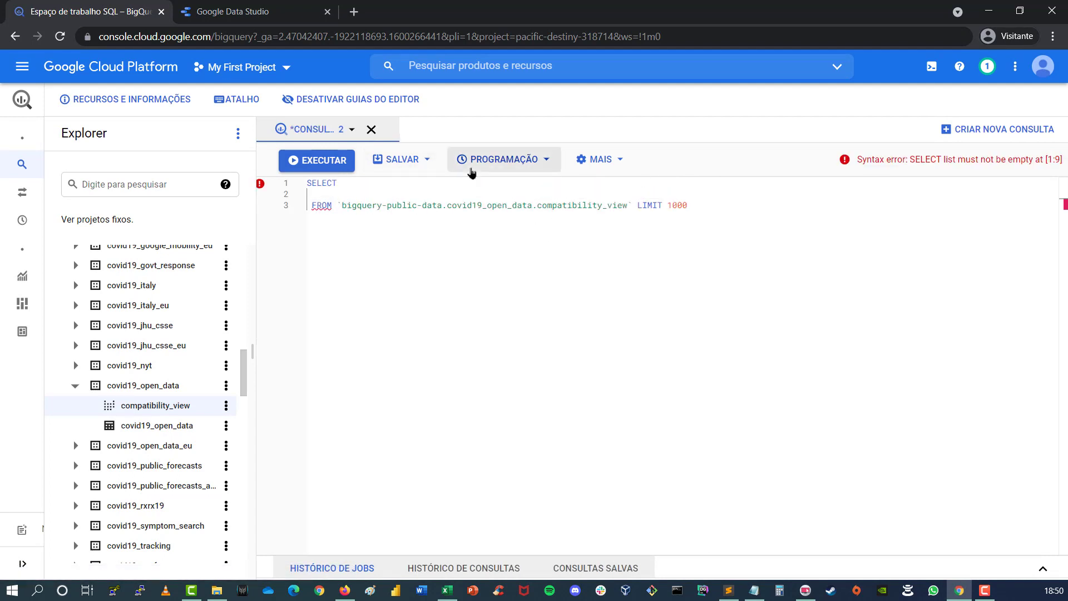
left_click_drag(699, 205, 642, 206)
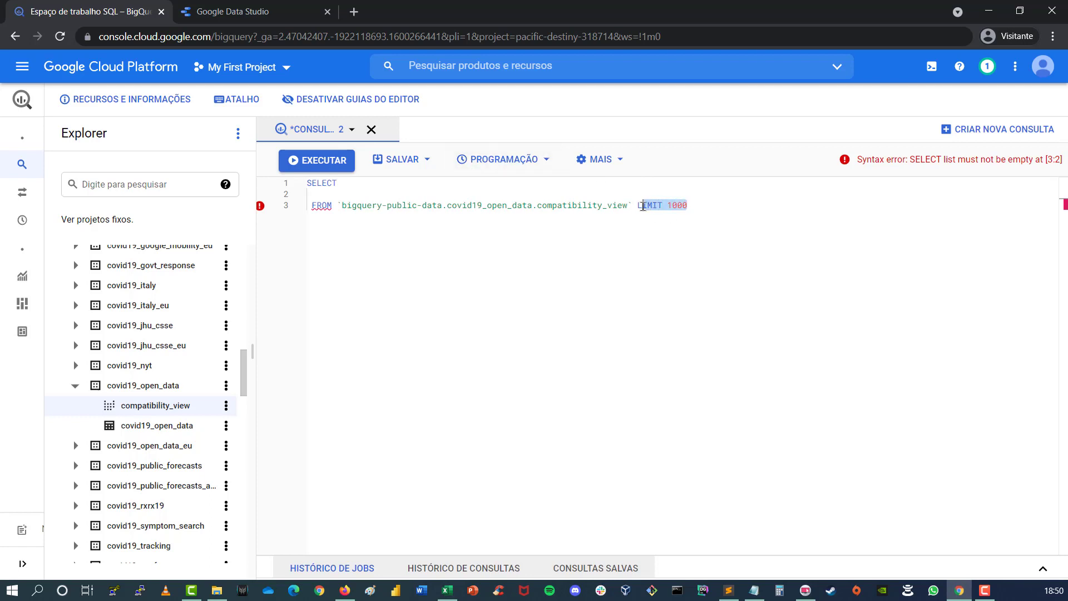
key("BackSpace")
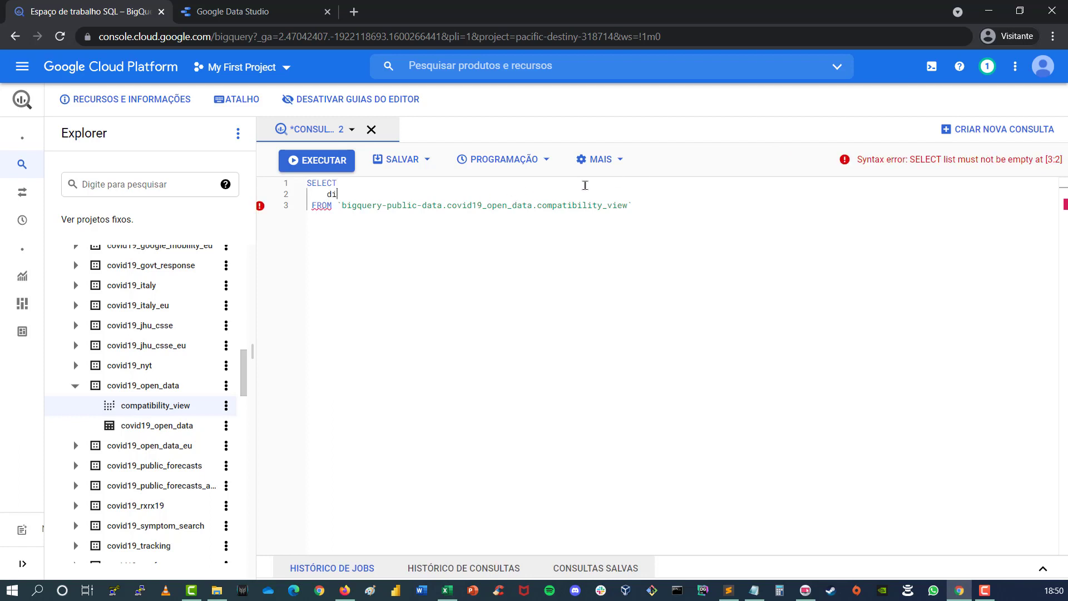
- Add date as dia as the first column of the SELECT list, without the suggested date_diff function
key("BackSpace")
type("ate")
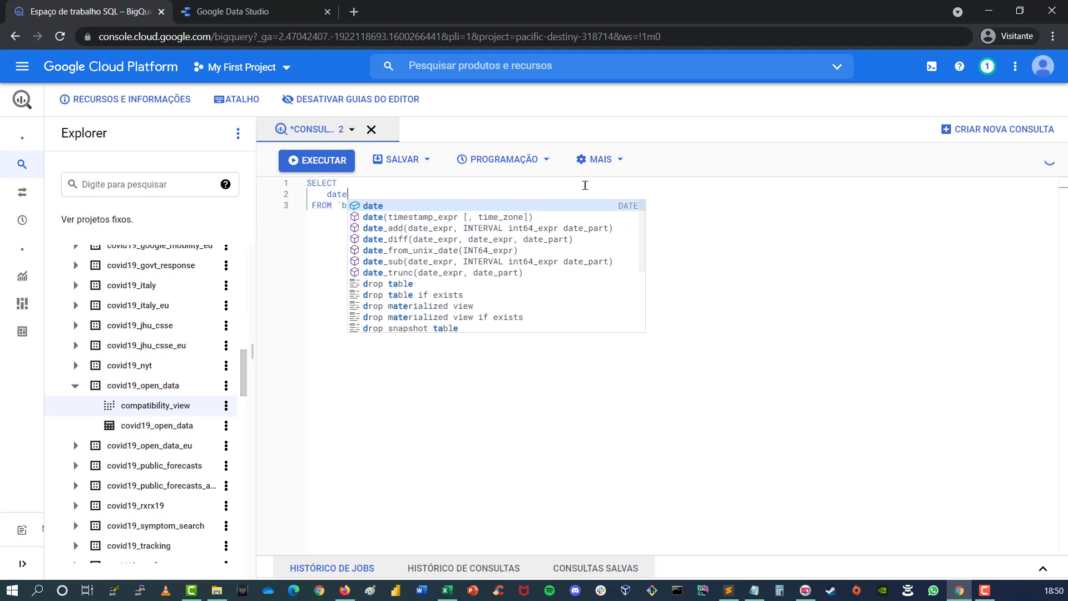
type(" as dia,")
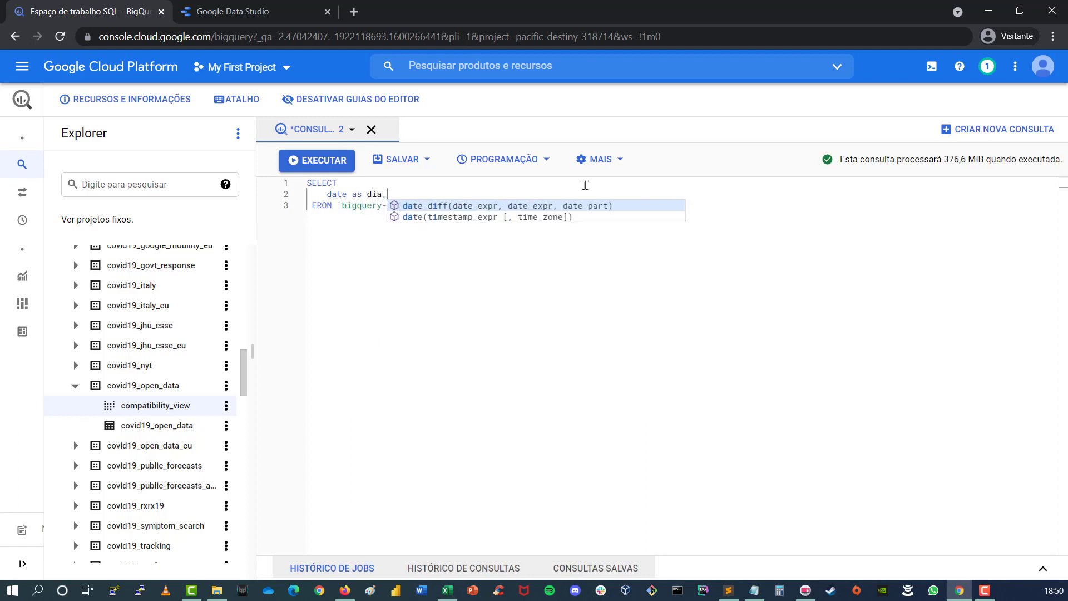
key("Return")
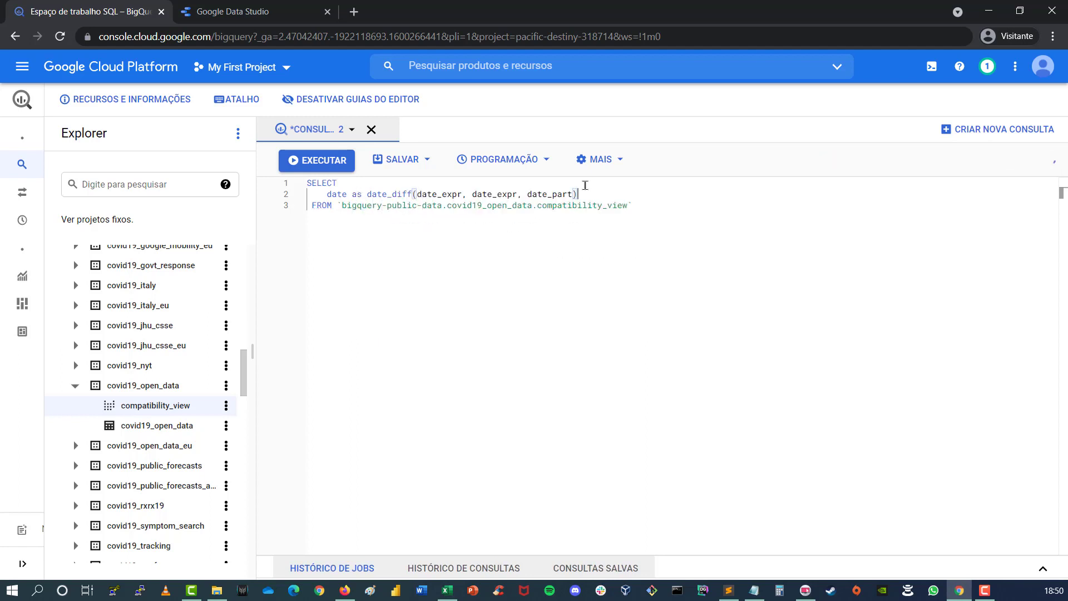
key("ctrl+z")
key("Return")
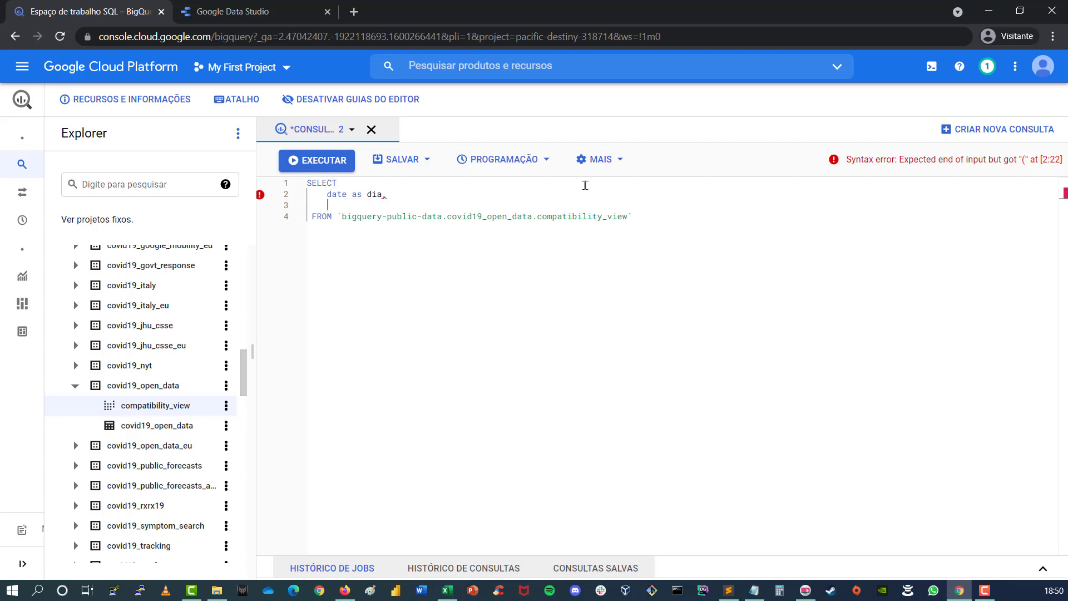
- Add country_region and sum(deaths) as deathes as the second and third columns of the SELECT list
type("countr")
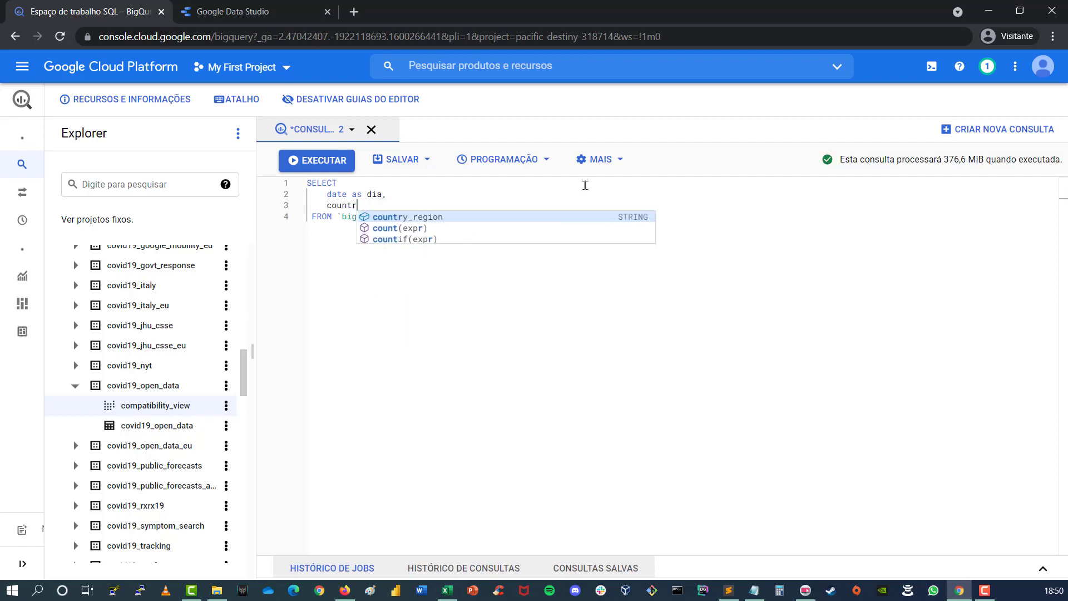
type("y_region,")
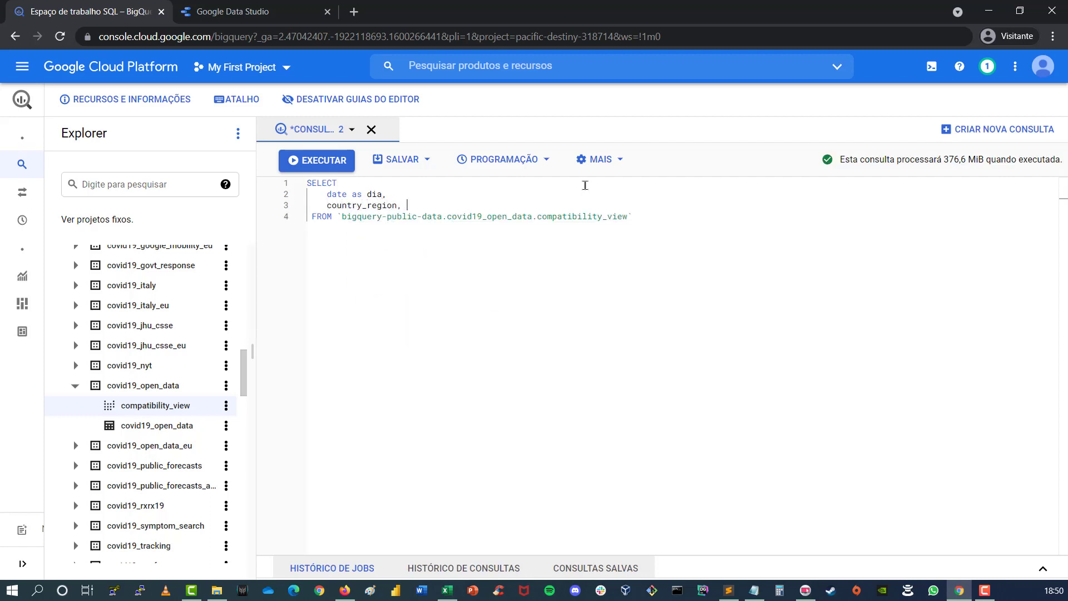
key("Return")
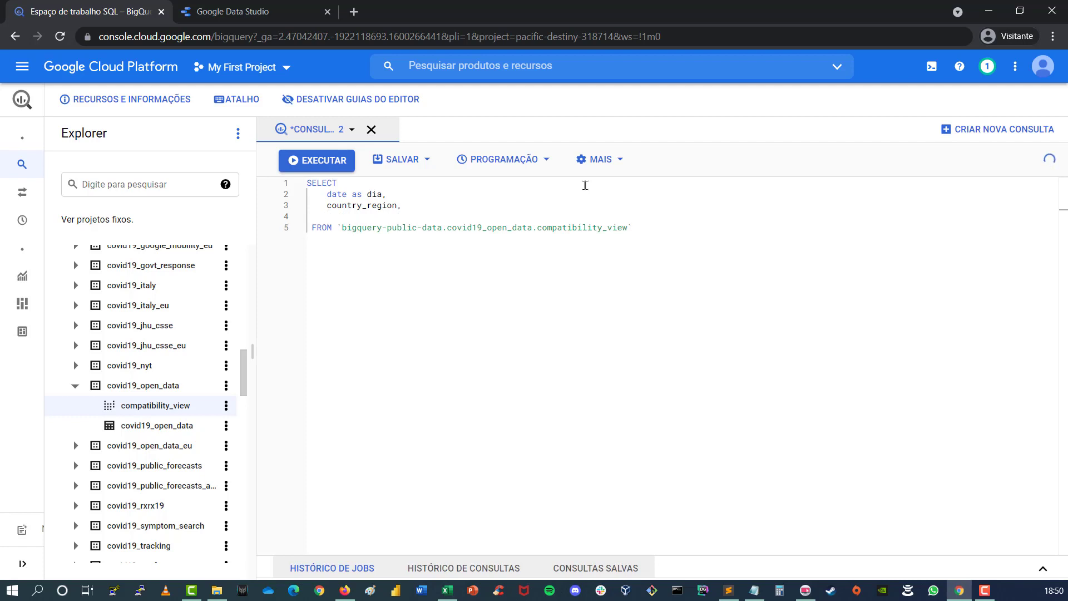
type("sum(")
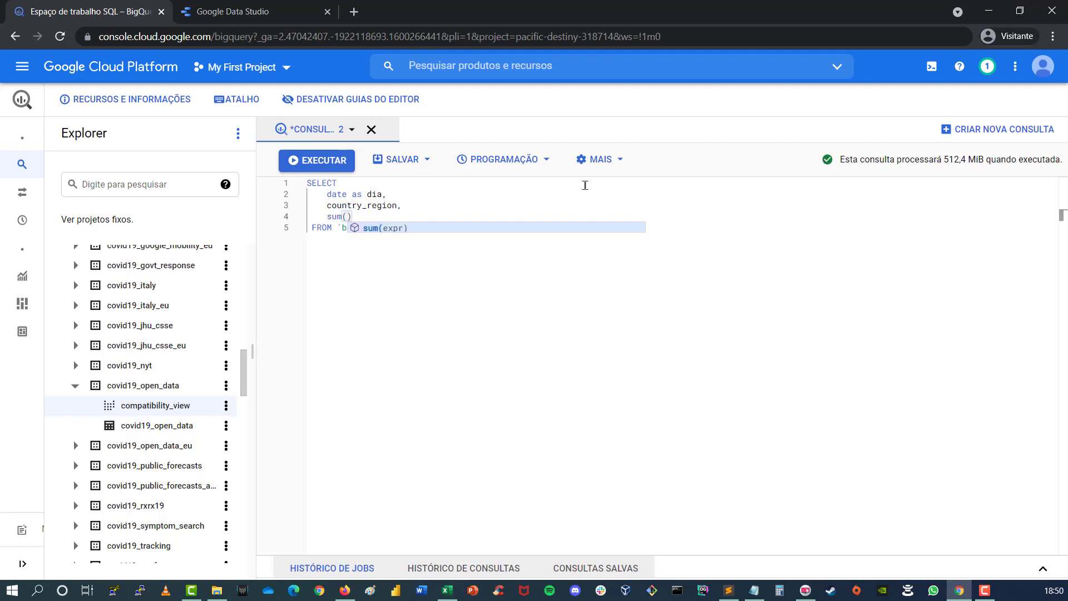
type("de")
type("s")
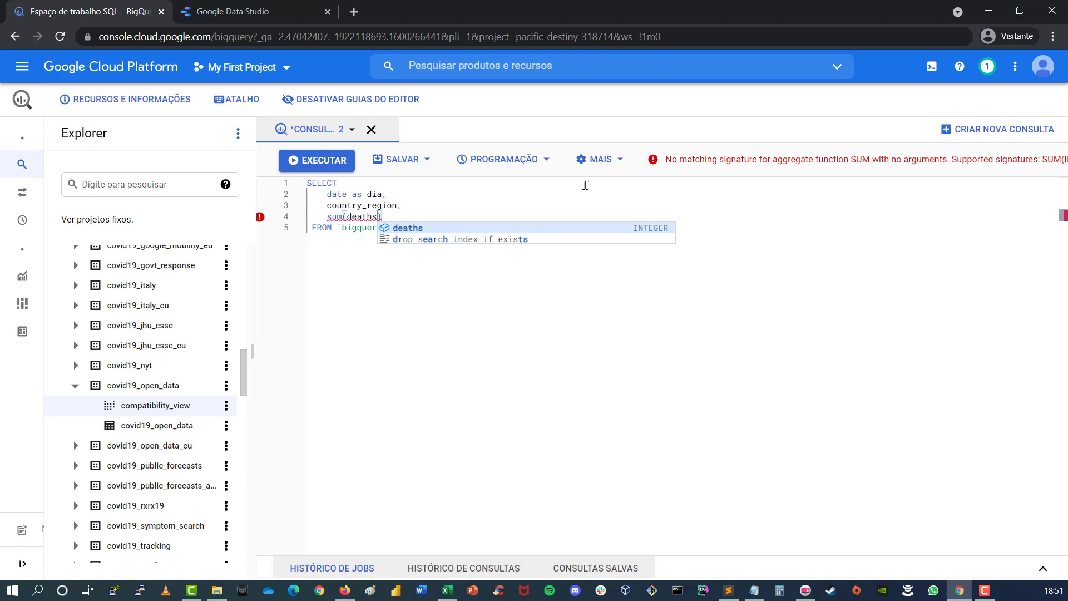
type(")")
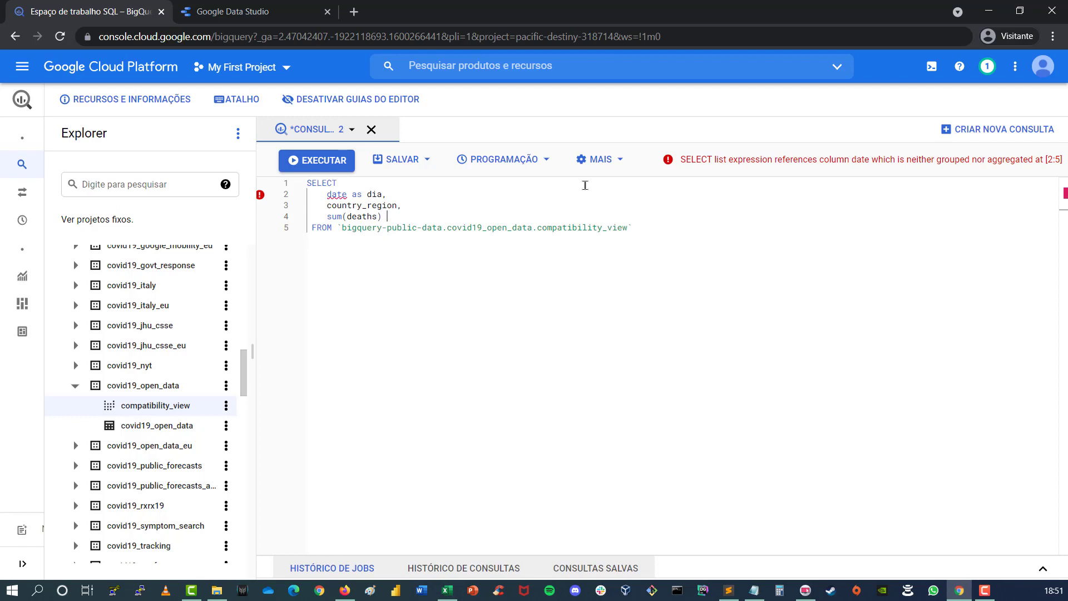
type("as deathes")
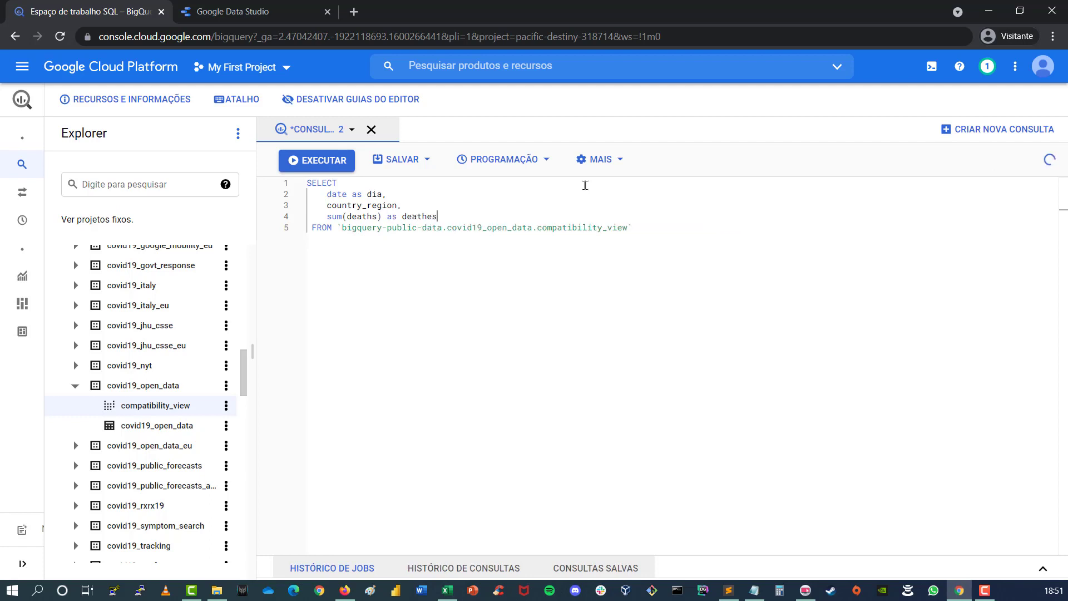
- Change the alias of the date column to day
key("Up")
key("Up")
key("Left")
key("Left")
key("BackSpace")
key("BackSpace")
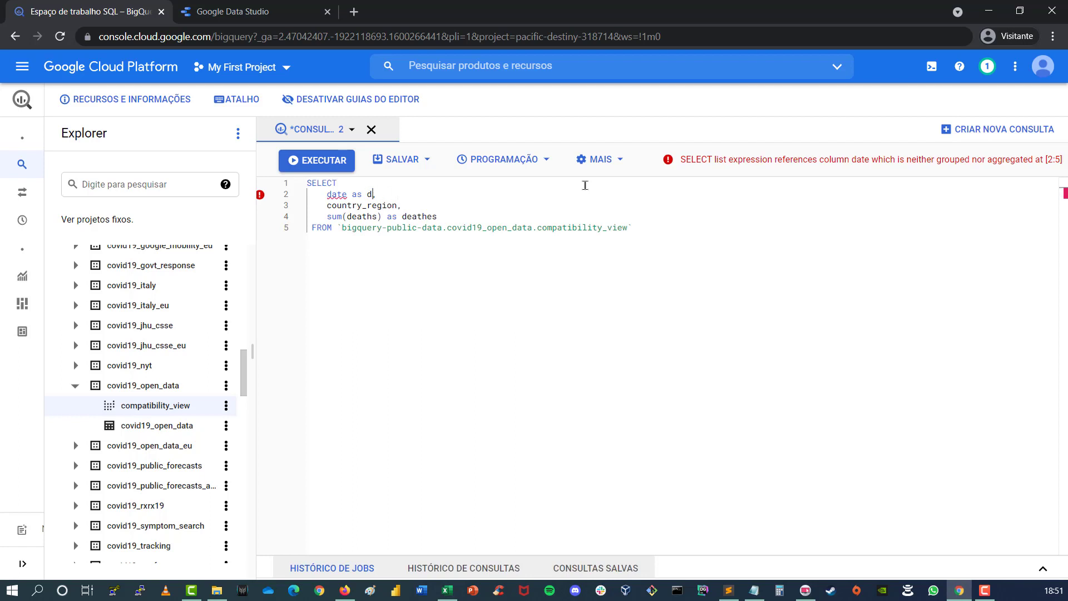
type("ay")
key("Down")
key("Right")
key("Right")
key("Right")
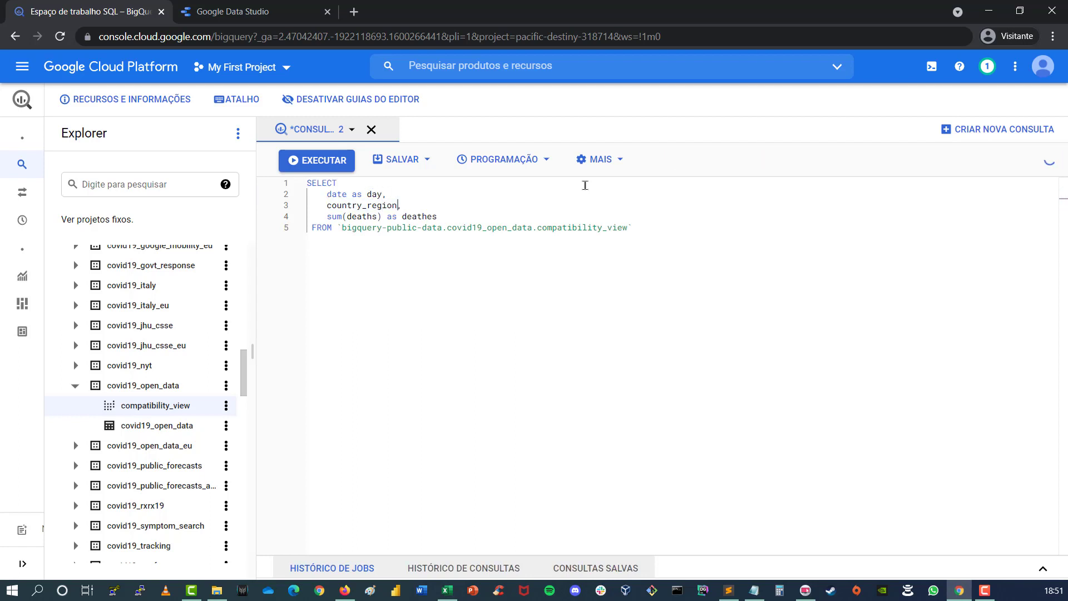
key("Down")
key("End")
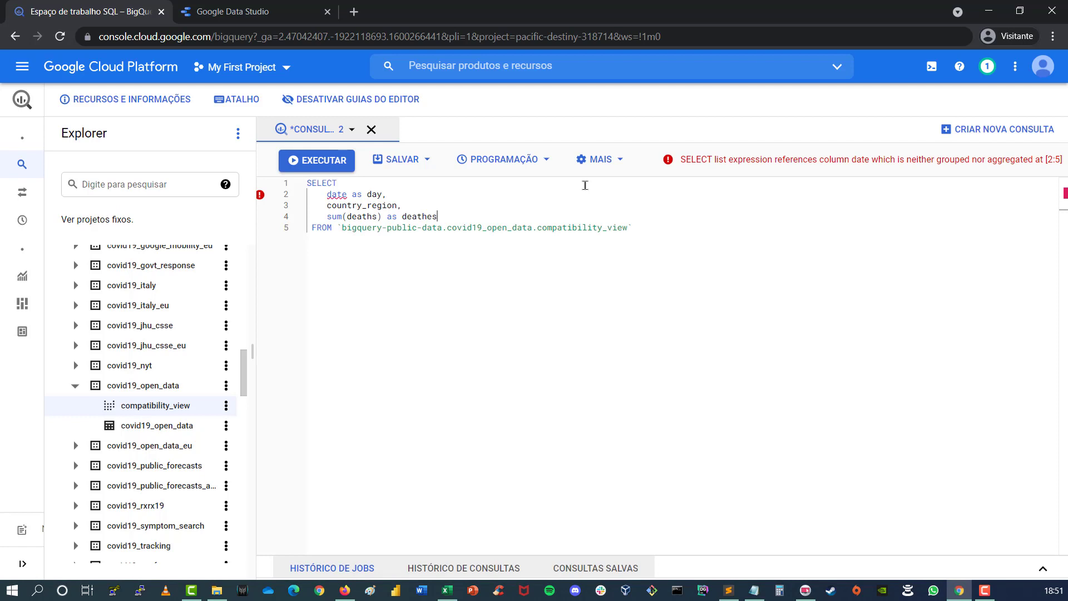
- Add group by 1,2 and order by 2,1 on separate lines below the FROM clause
left_click(670, 229)
key("Return")
type("group ")
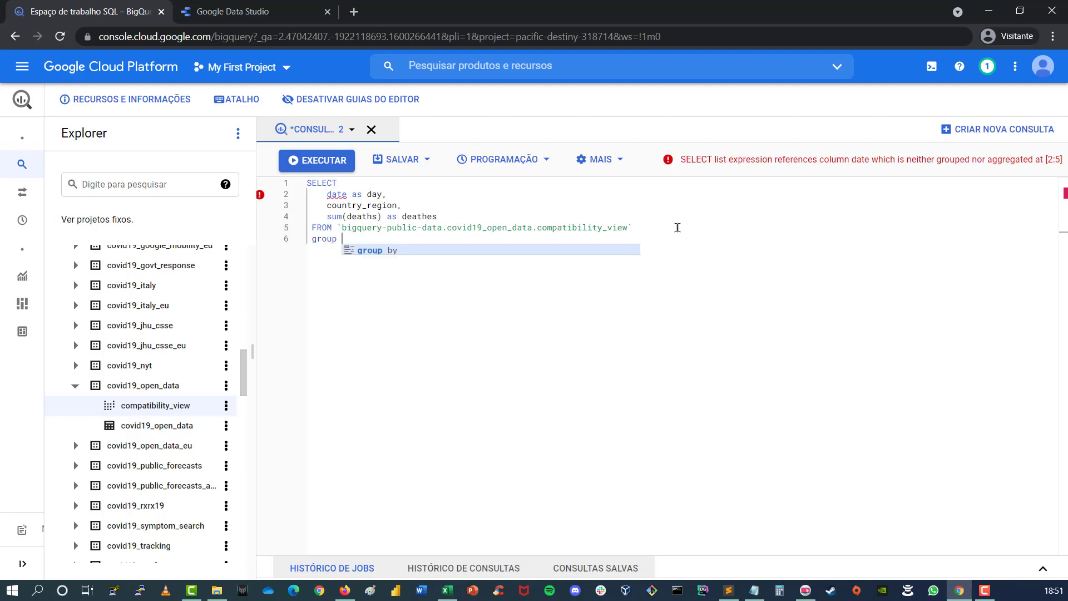
type("by")
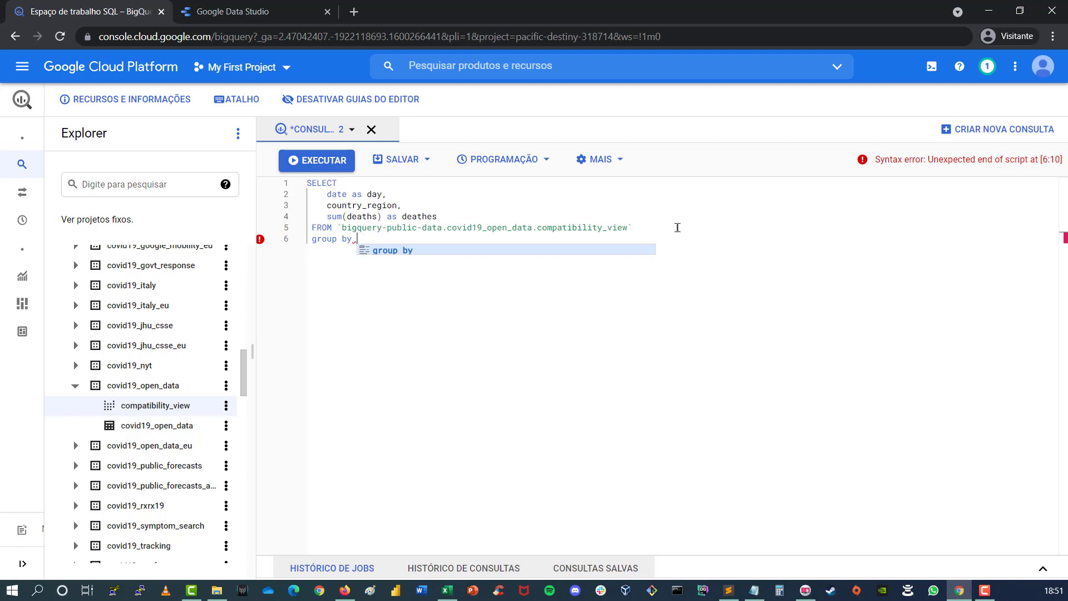
type("1,2")
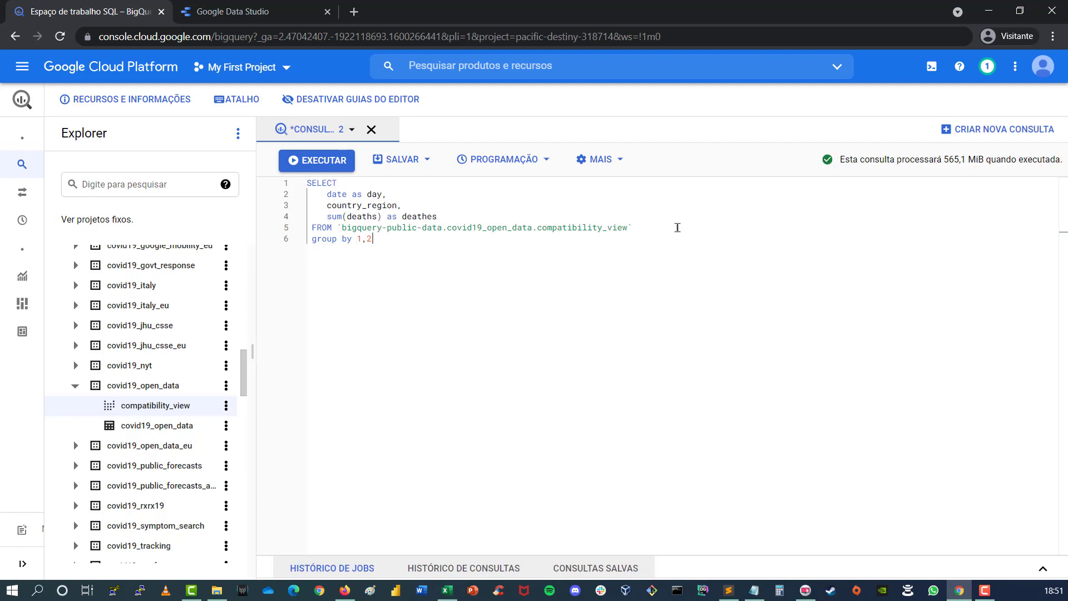
key("Return")
type("order by")
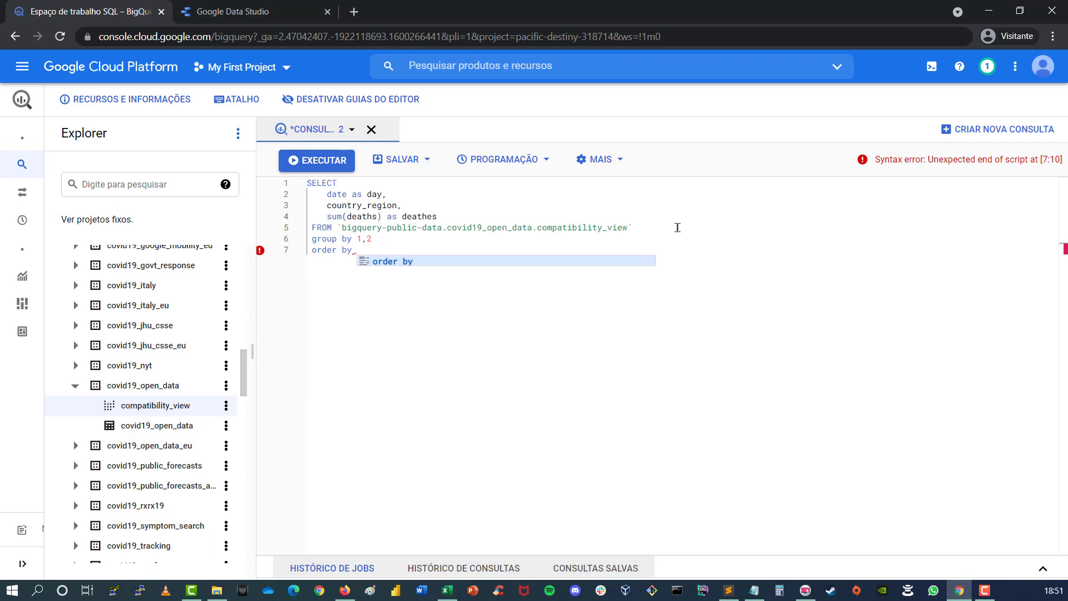
type(" 2,1")
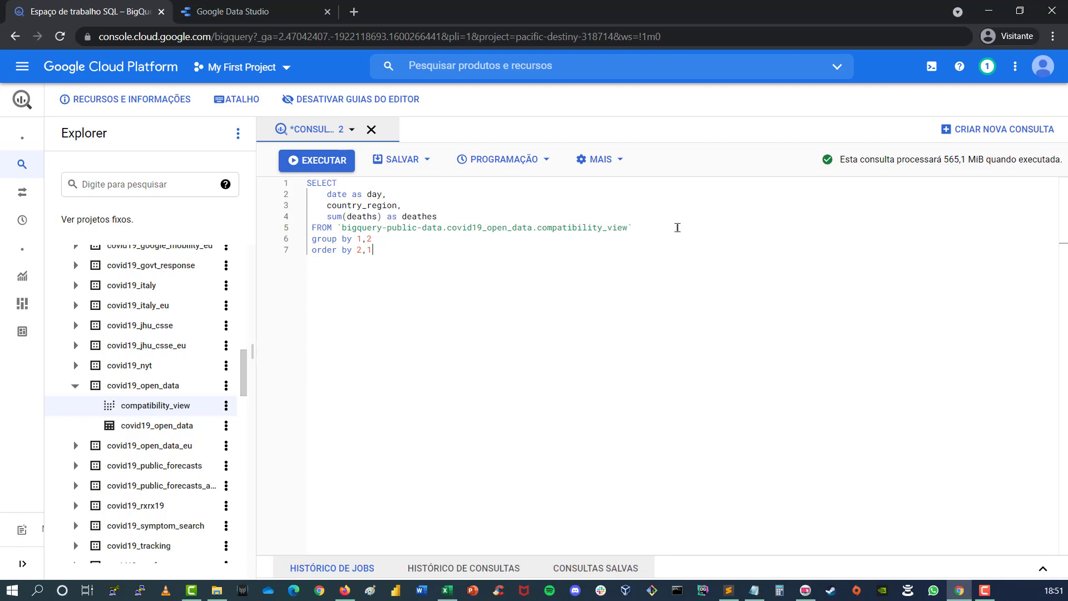
- Insert the filter where deaths is not null between the FROM clause and the group by line
left_click(630, 227)
key("Return")
type("w")
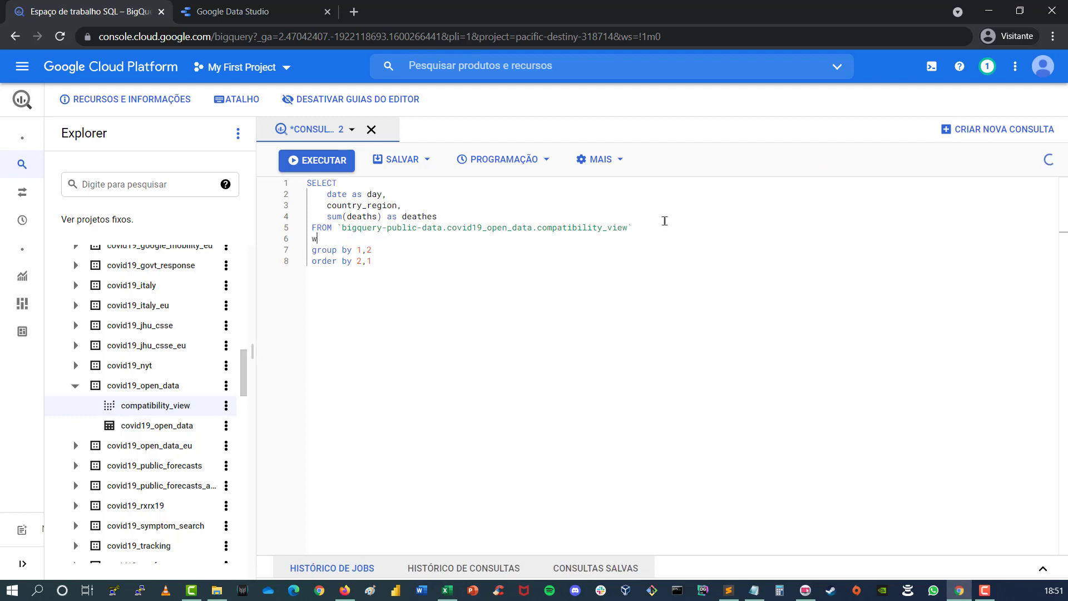
type("here ")
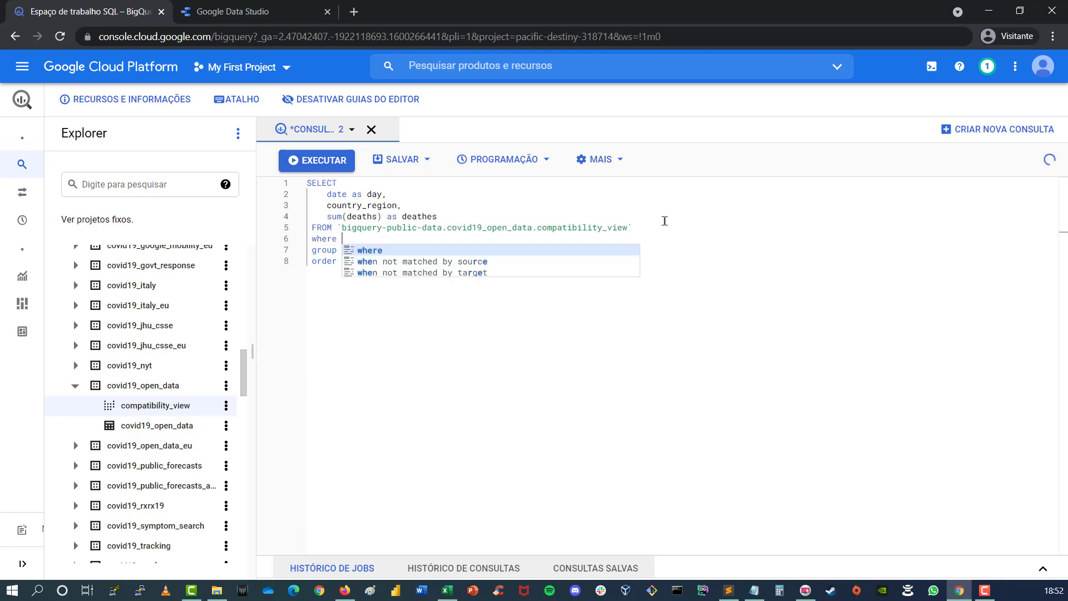
type("deaths ni")
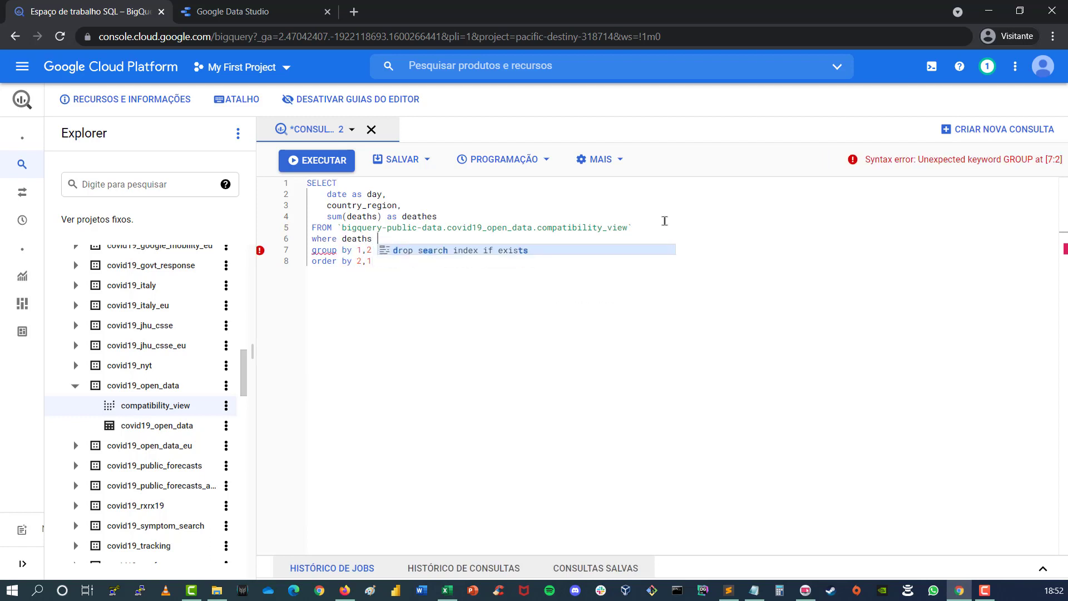
key("BackSpace")
key("BackSpace")
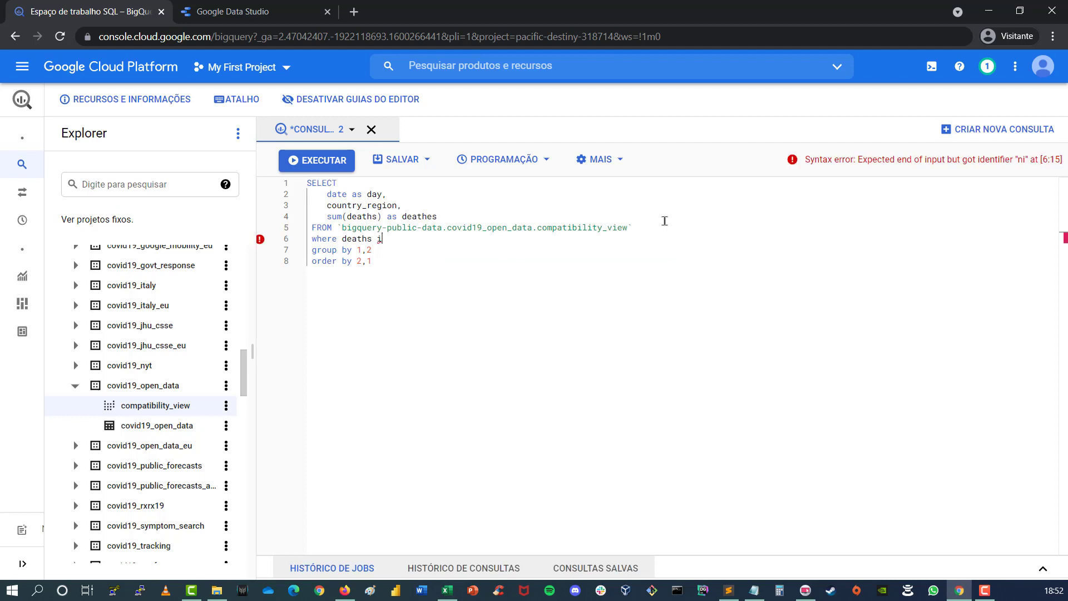
type("is")
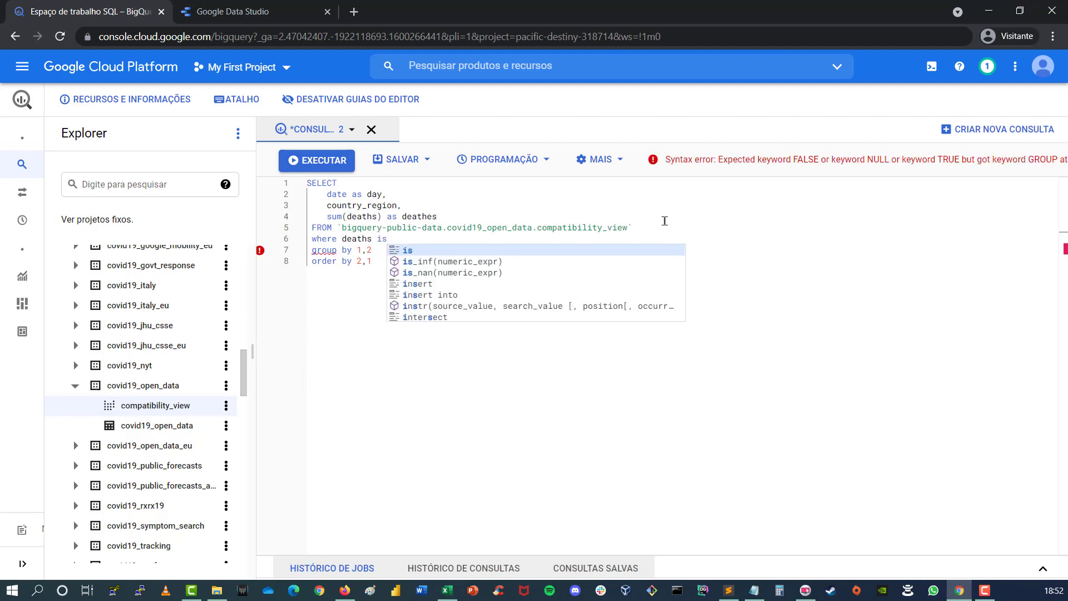
type(" not null")
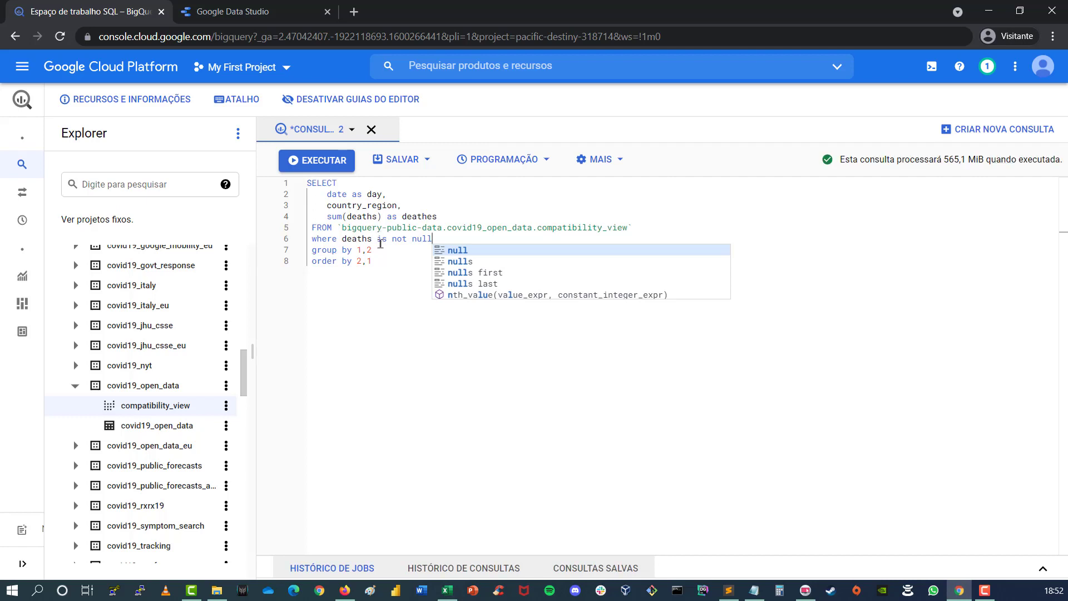
left_click(378, 239)
left_click_drag(424, 241, 372, 239)
left_click(460, 258)
left_click(429, 239)
key("ctrl+Return")
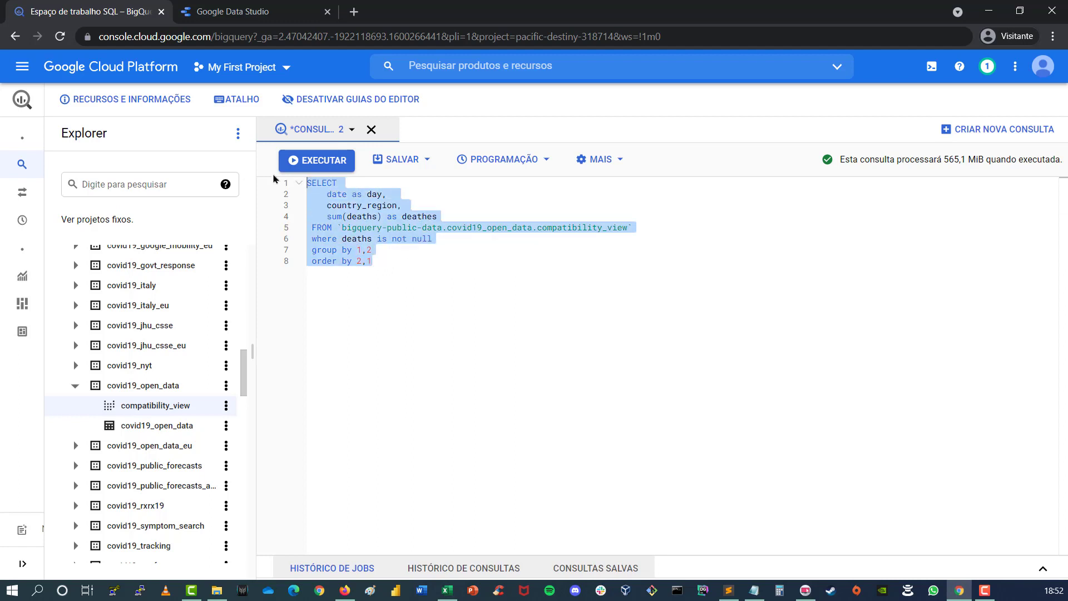
- Indent the whole query one level and begin an outer select above it, with an empty line for its columns
key("ctrl+a")
key("Tab")
left_click(397, 194)
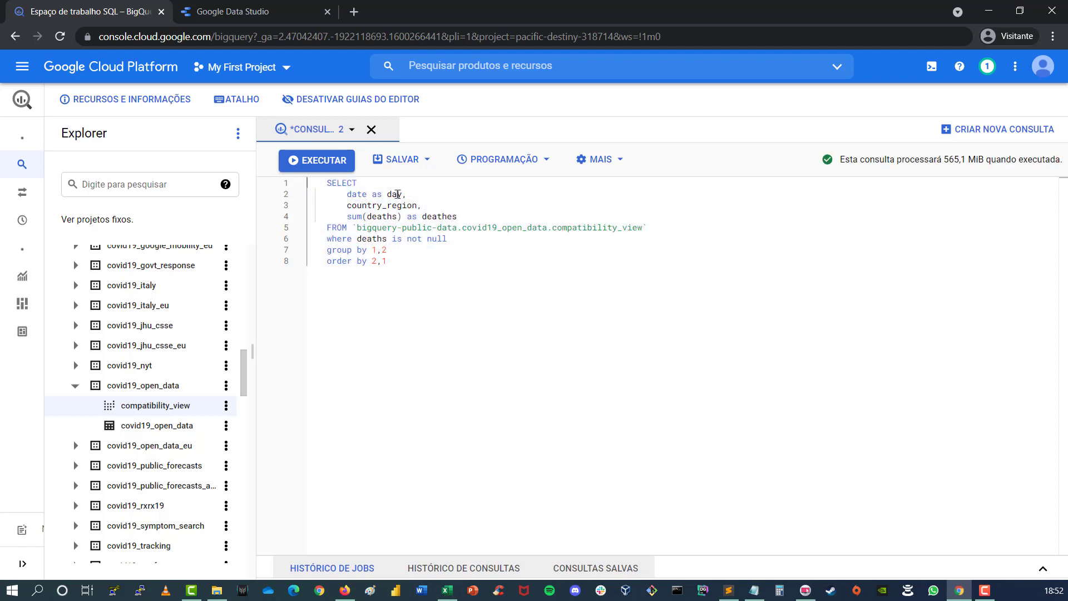
key("Return")
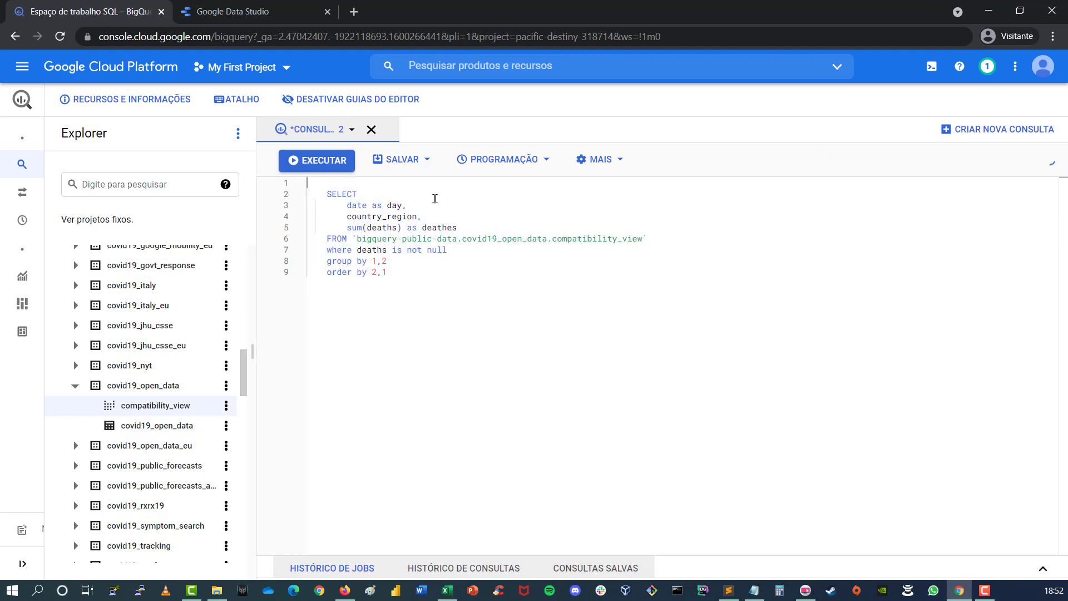
type("select")
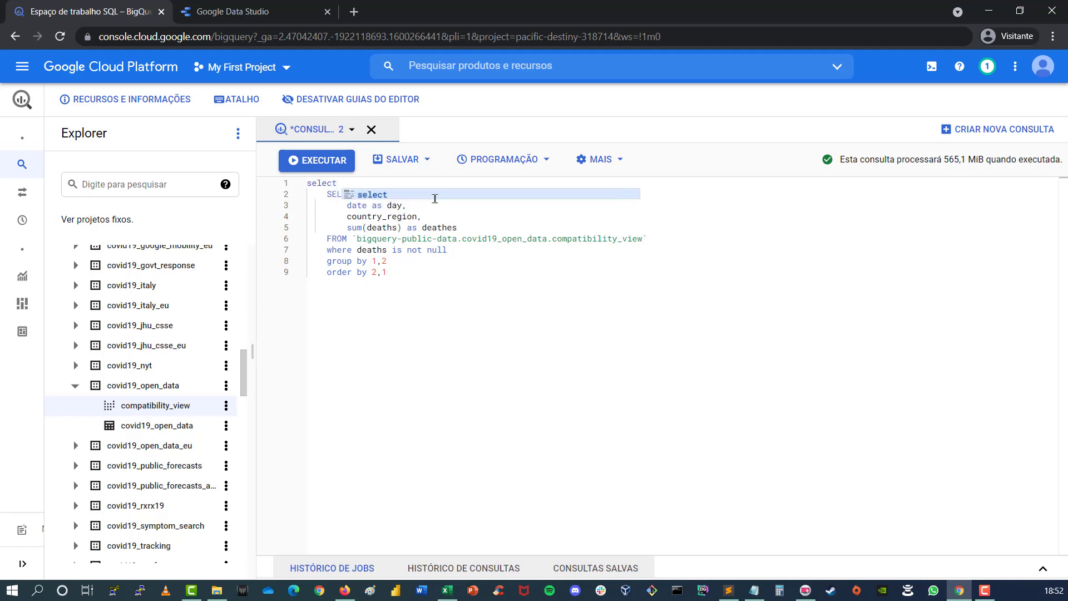
key("Return")
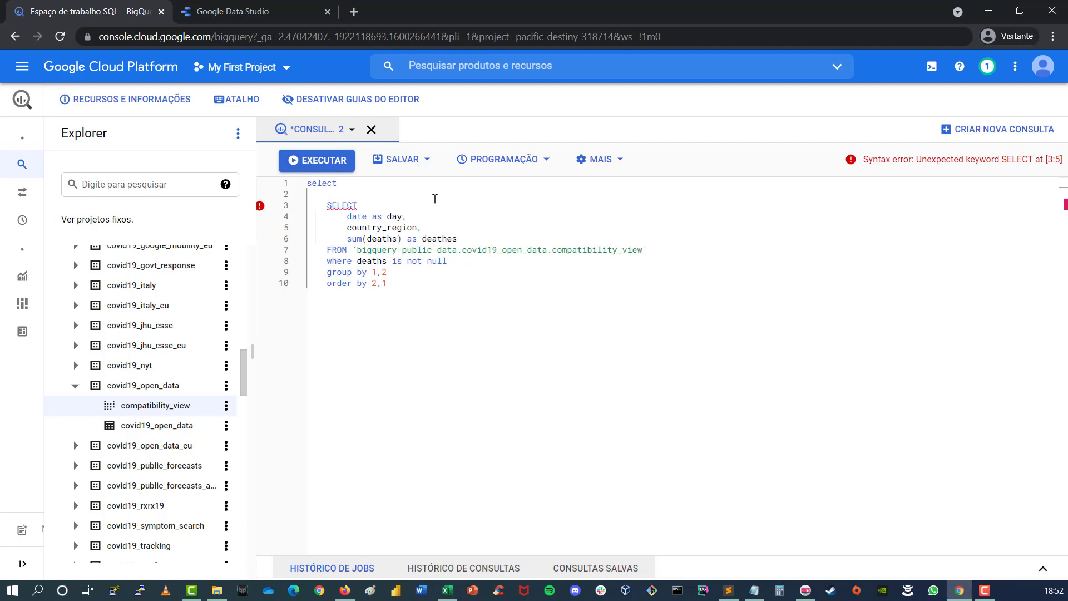
- Start the outer select's first column with format_date and the format string "%y-%m", leaving the date argument empty
type("form")
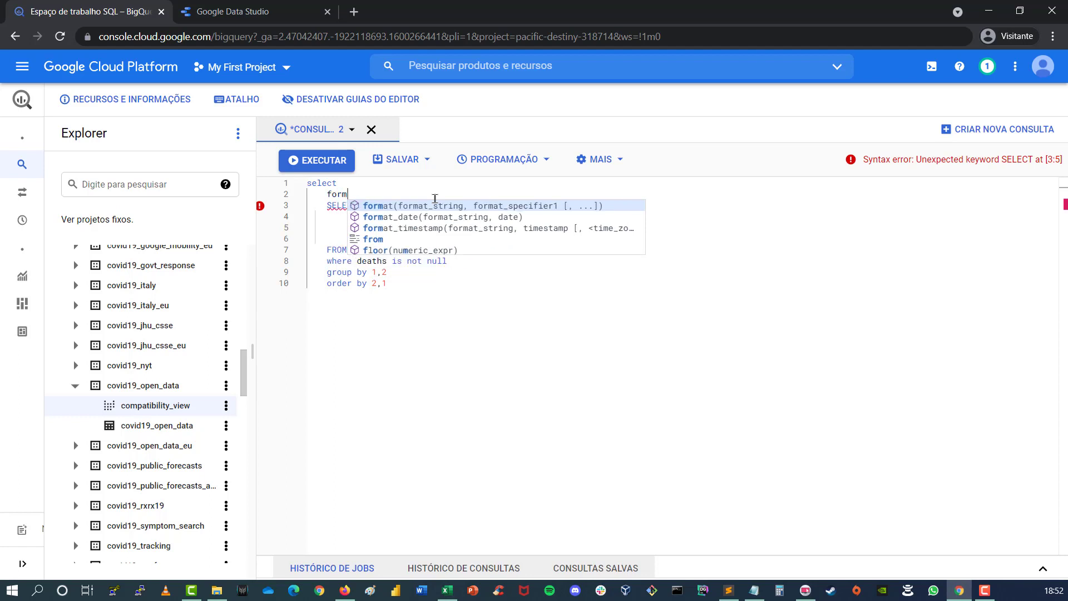
type("at_date(")
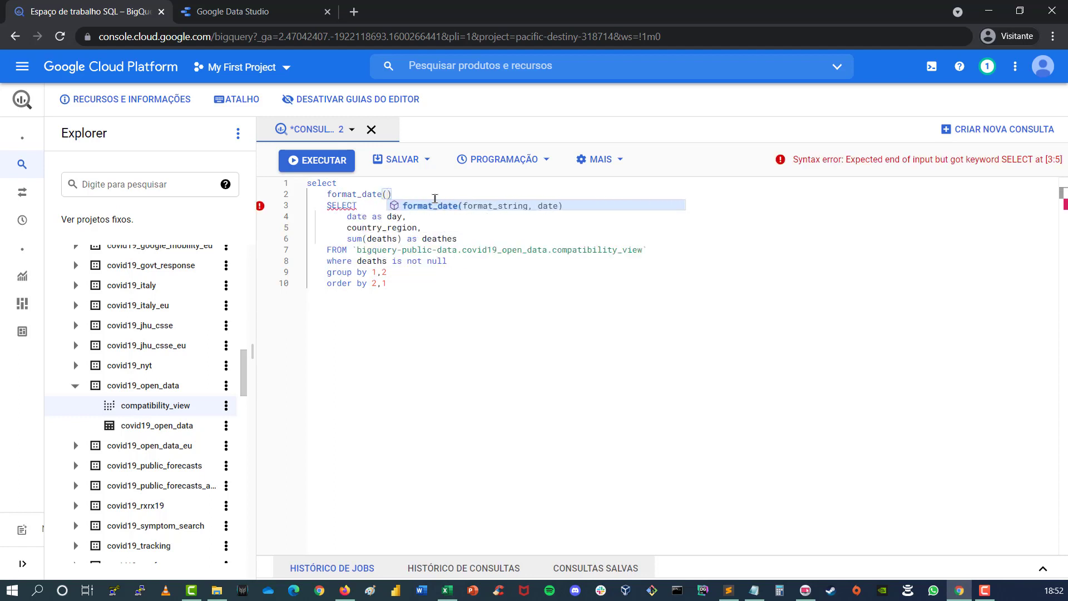
type("\"")
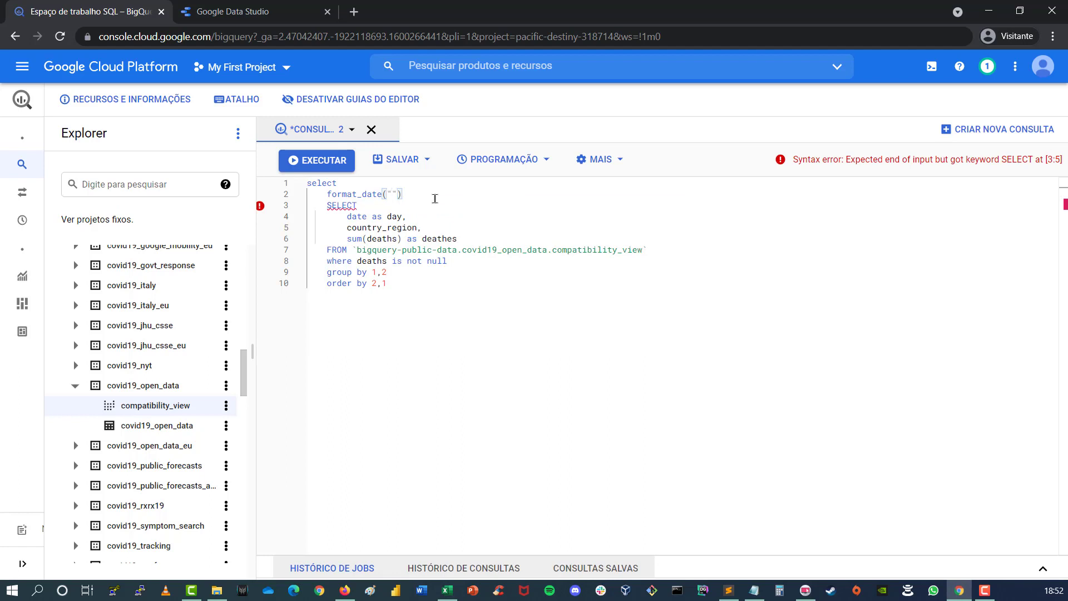
type("%")
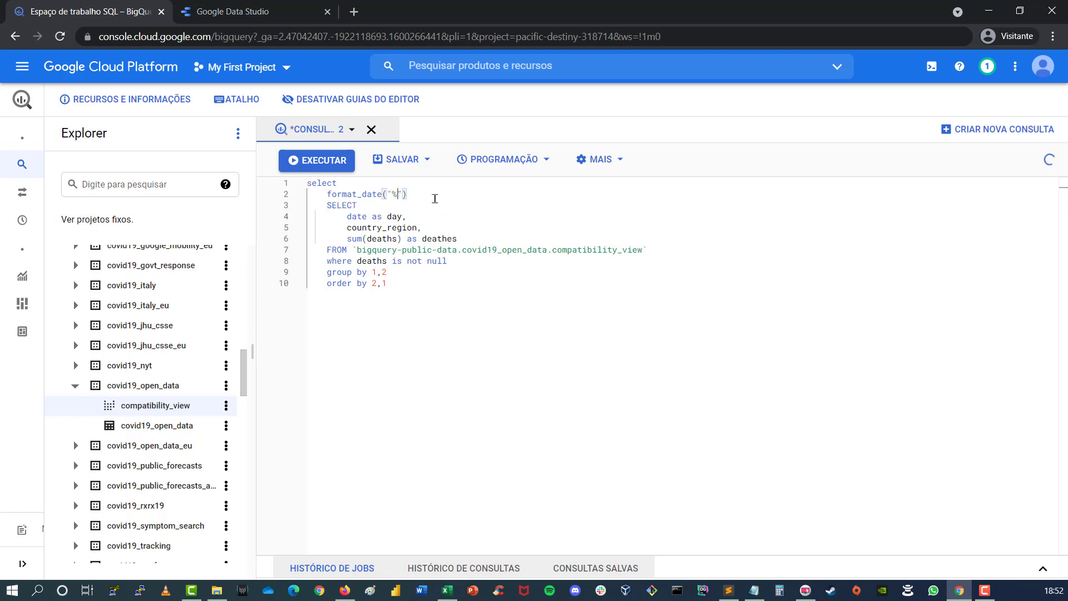
type("y-%m\"")
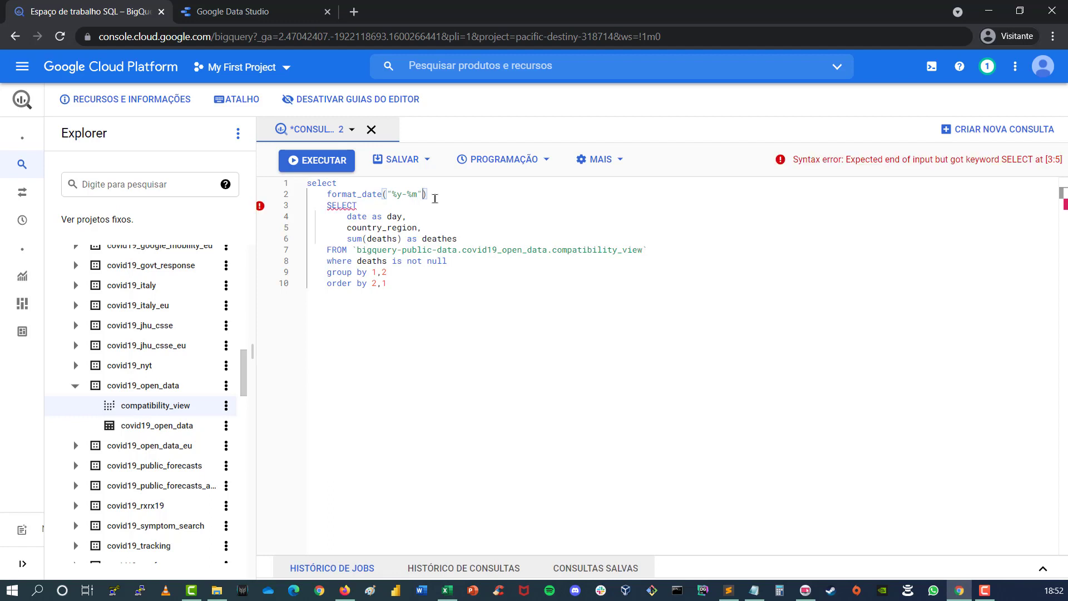
type(",")
- Change the year code in the format_date format string to uppercase, making it "%Y-%m"
left_click_drag(426, 196, 394, 196)
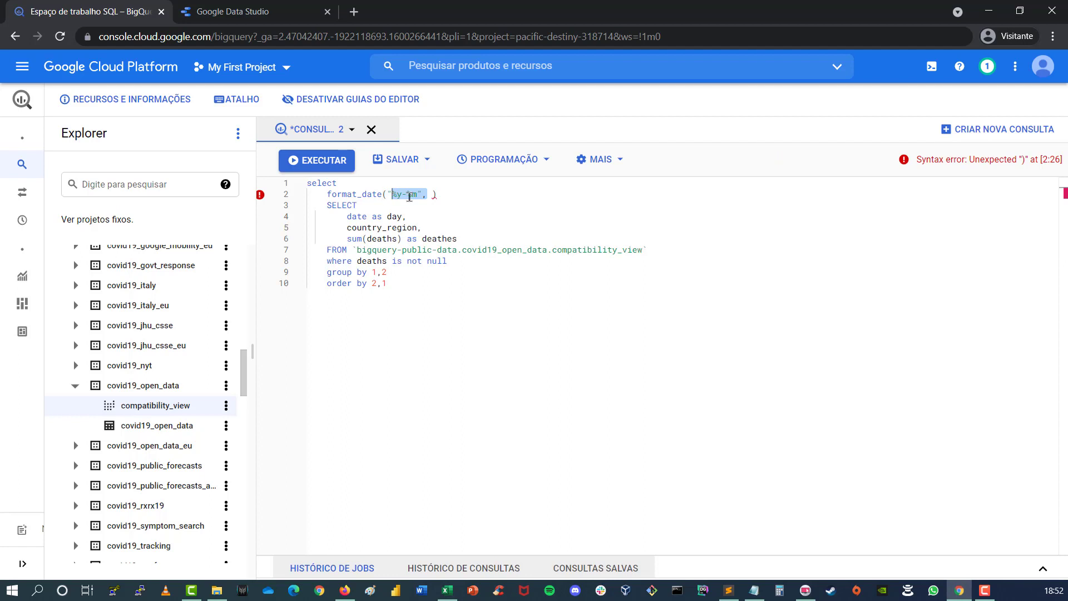
left_click(401, 195)
key("BackSpace")
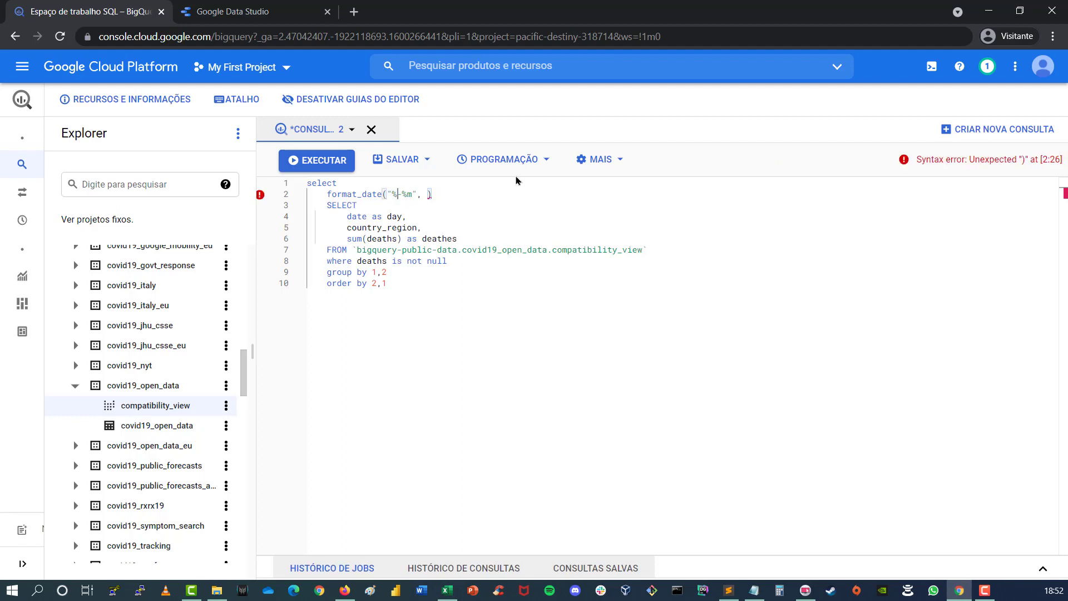
type("Y")
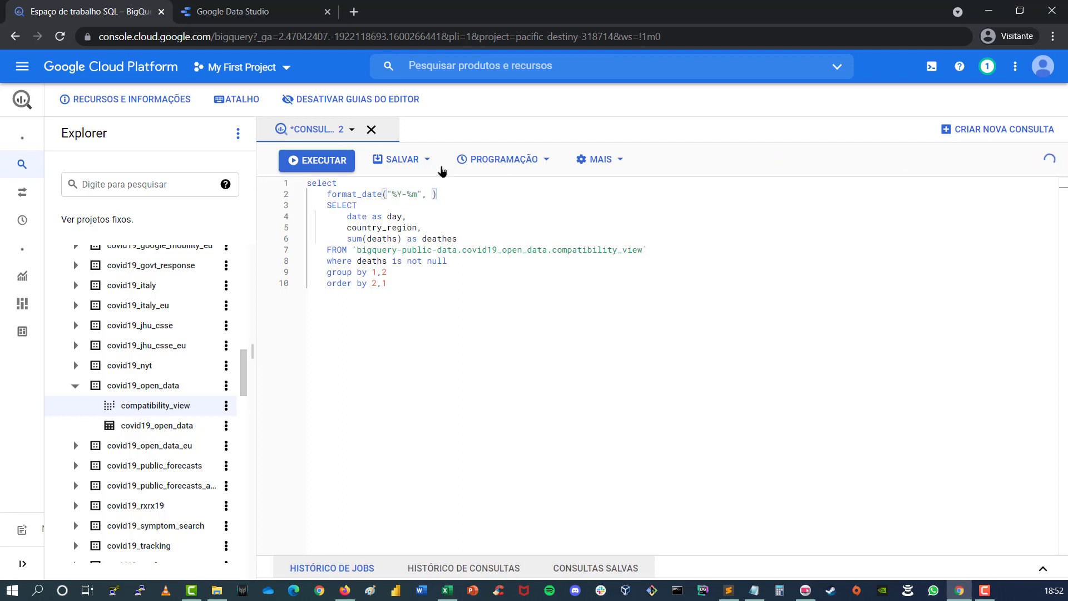
left_click_drag(396, 193, 418, 194)
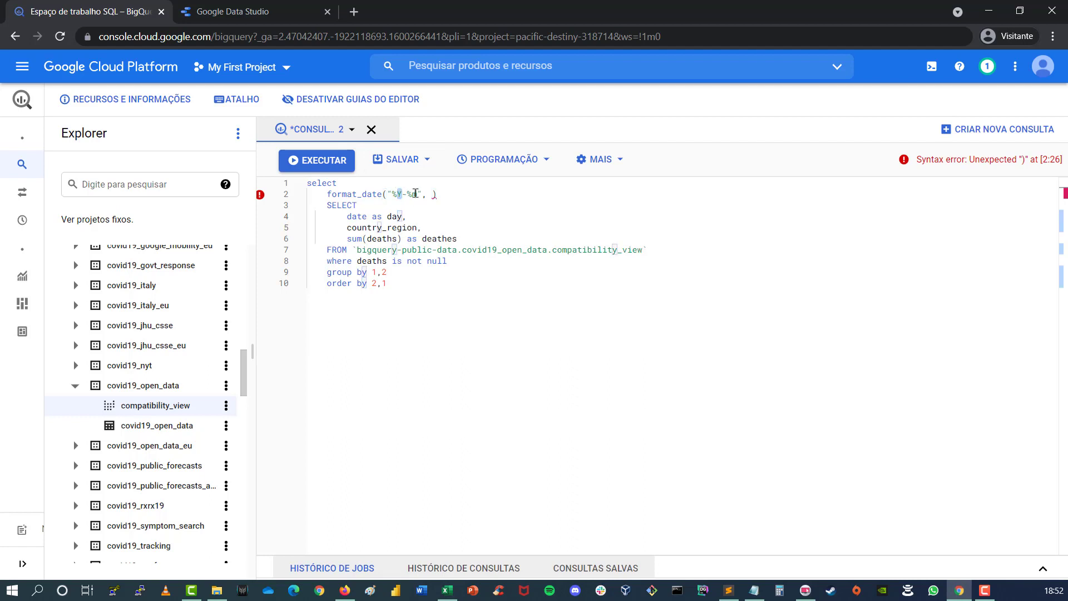
- Complete the outer select's format_date call with day as its date argument and alias the column as month
type("\"")
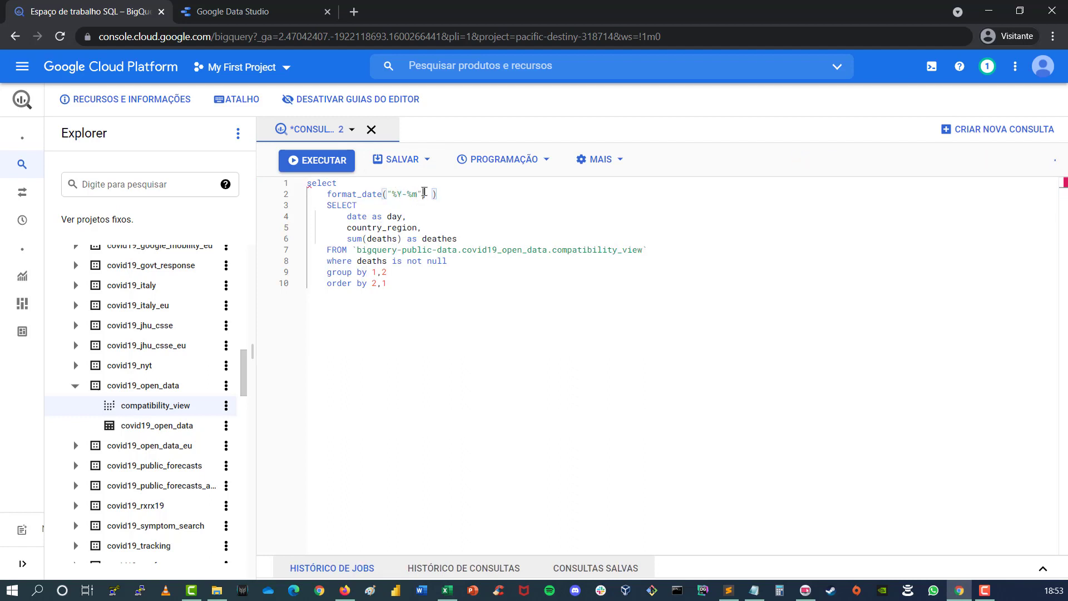
left_click(433, 194)
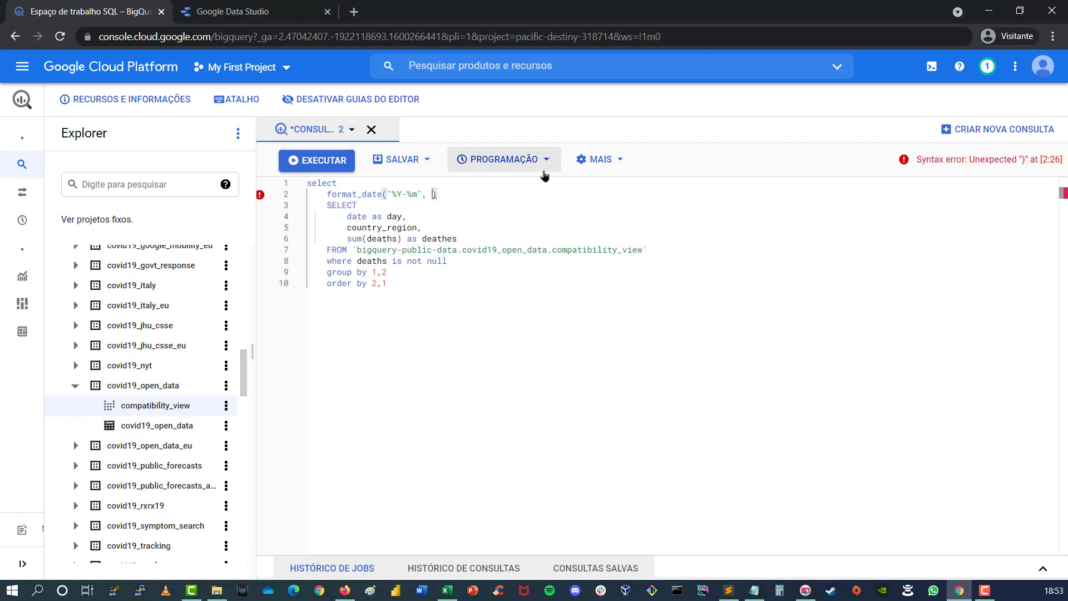
type("day")
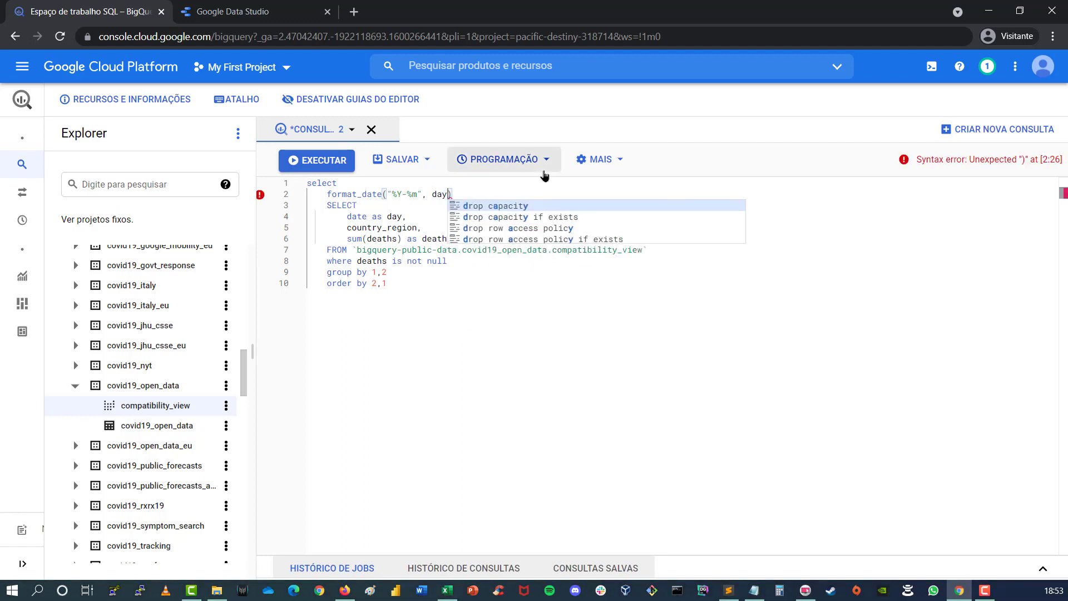
key("End")
type("as month")
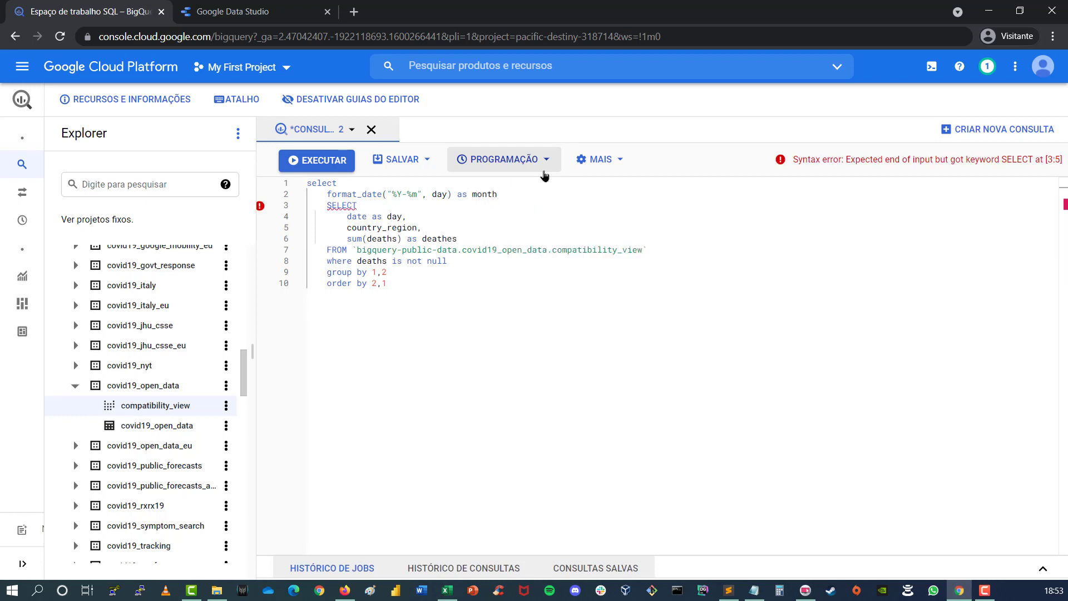
- Add country_region and max(deaths) as deaths as further columns of the outer select
type(",")
key("Return")
type("co")
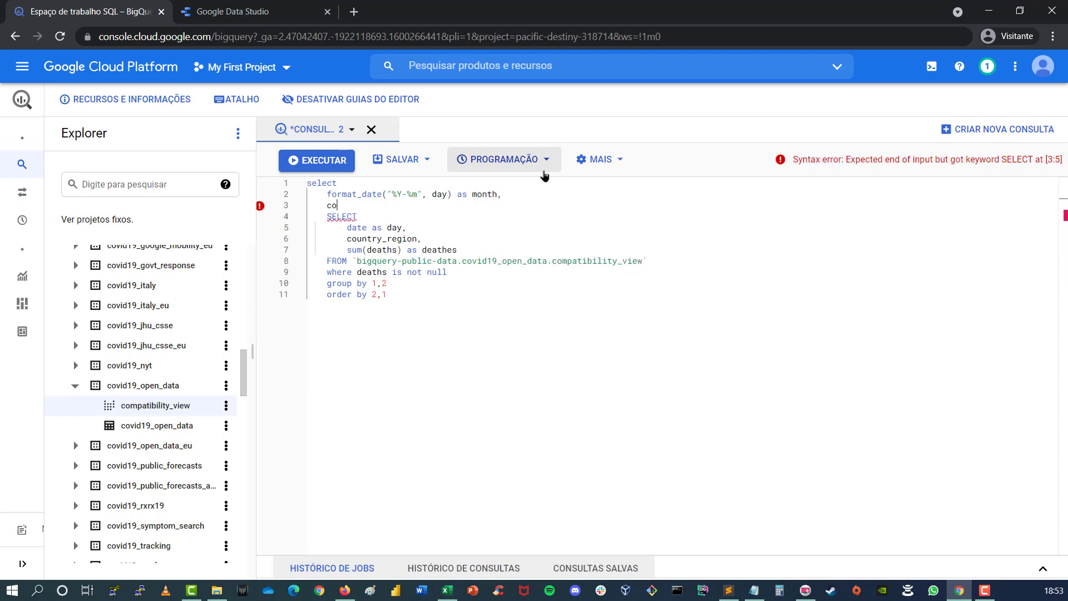
type("untry_region,")
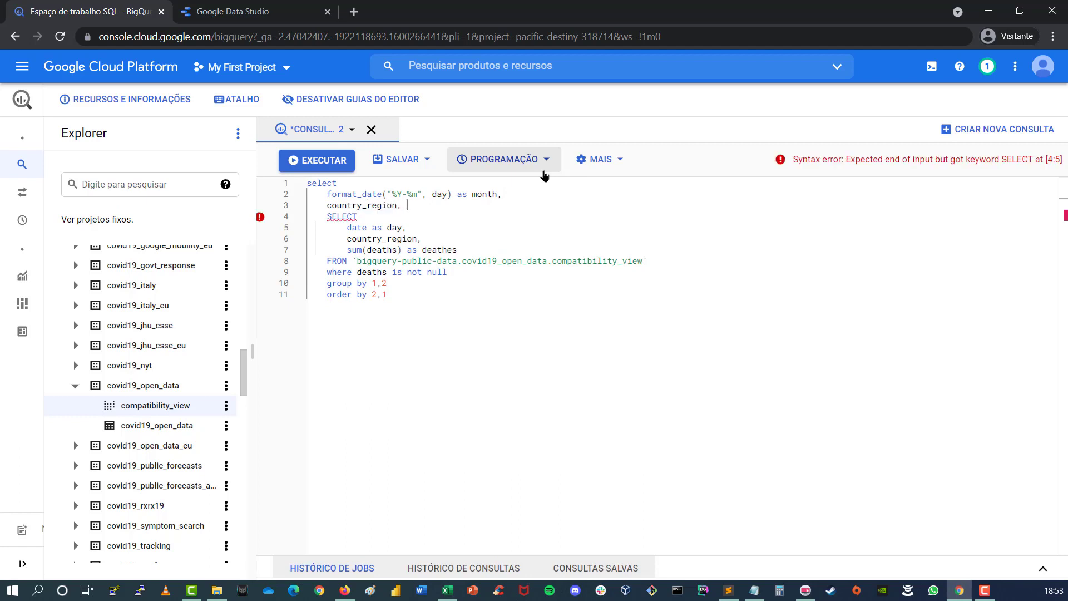
key("Return")
type("max")
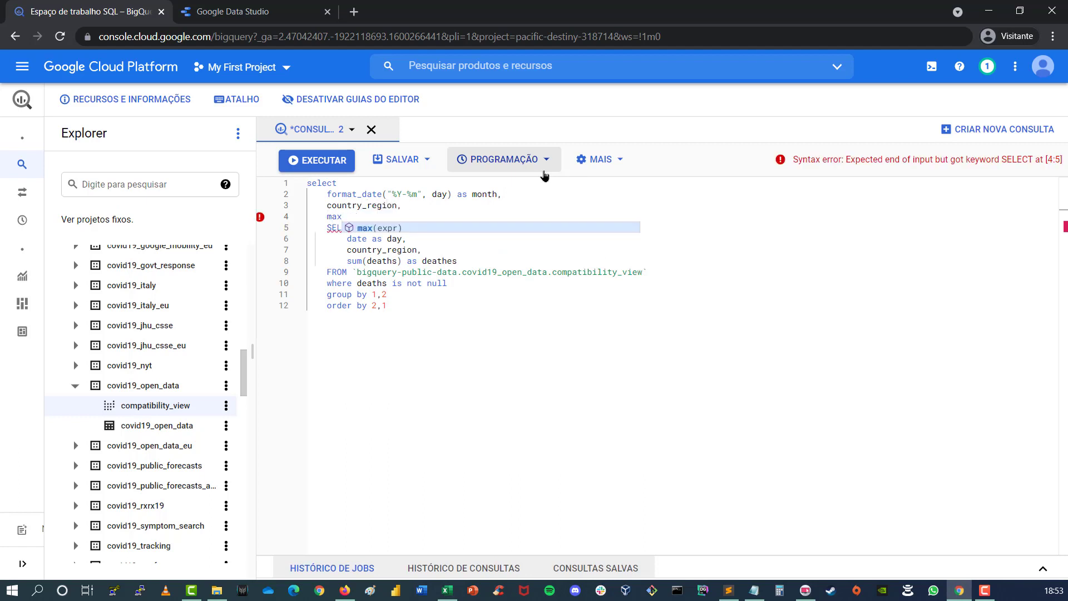
type("(deaths")
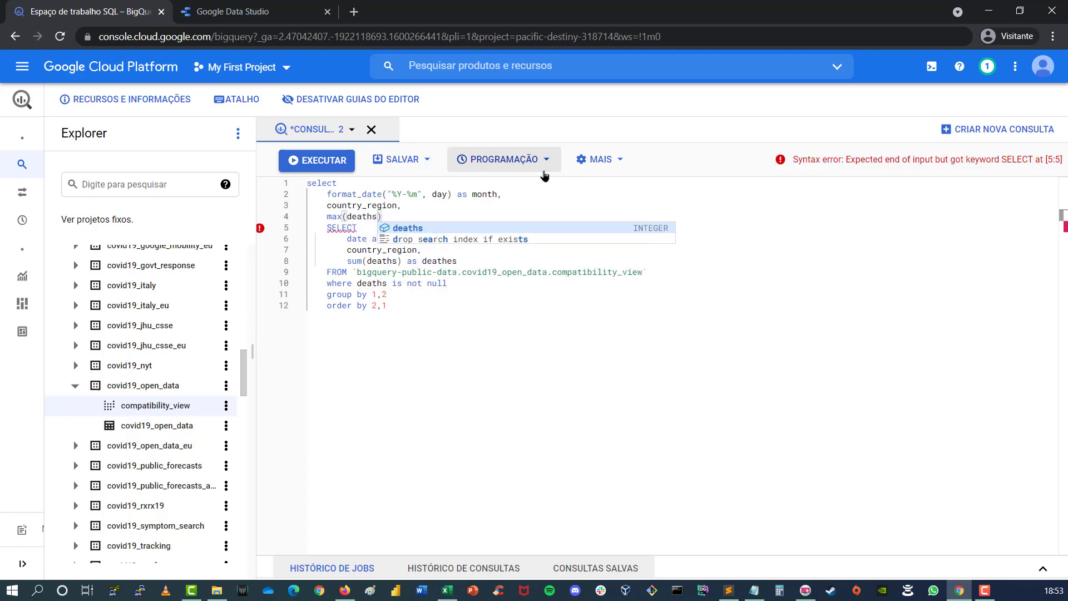
type(") a")
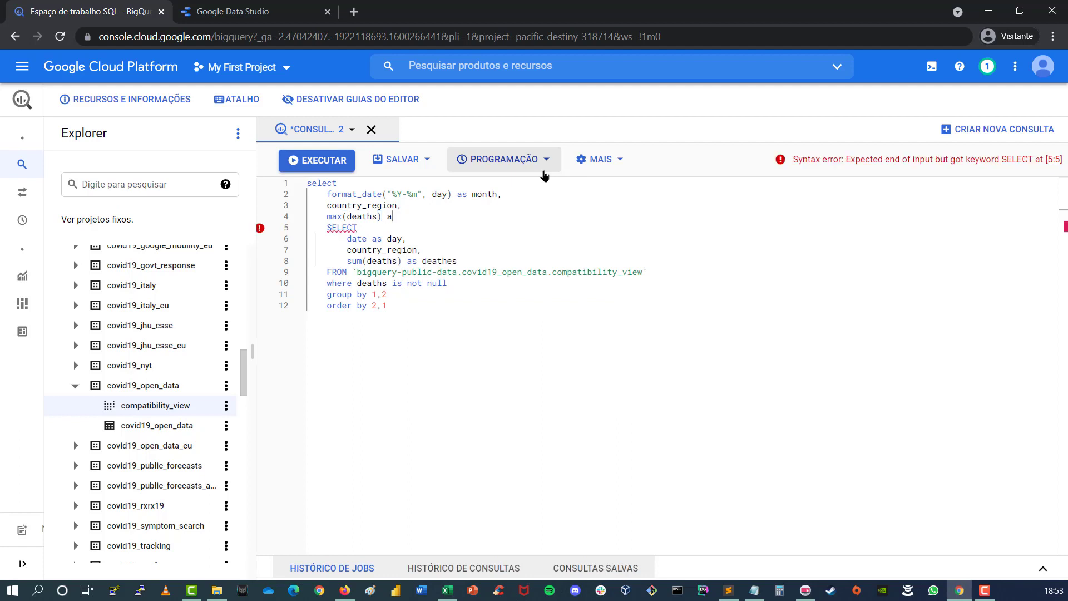
type("s deathes")
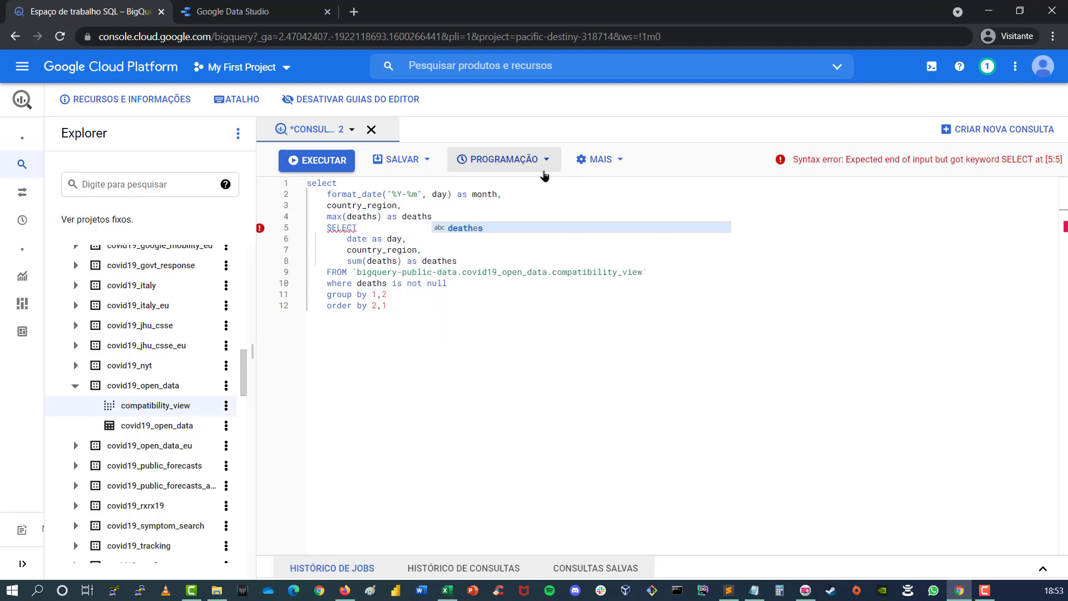
- Wrap the inner query in a from( ... ) clause of the outer select, with the alias T
key("Return")
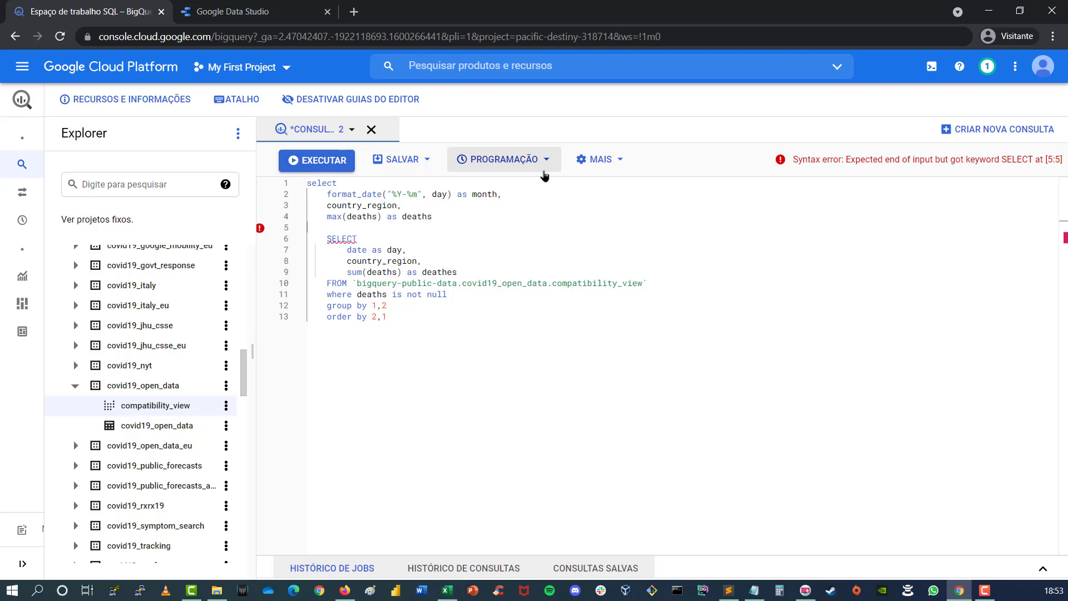
type("from(")
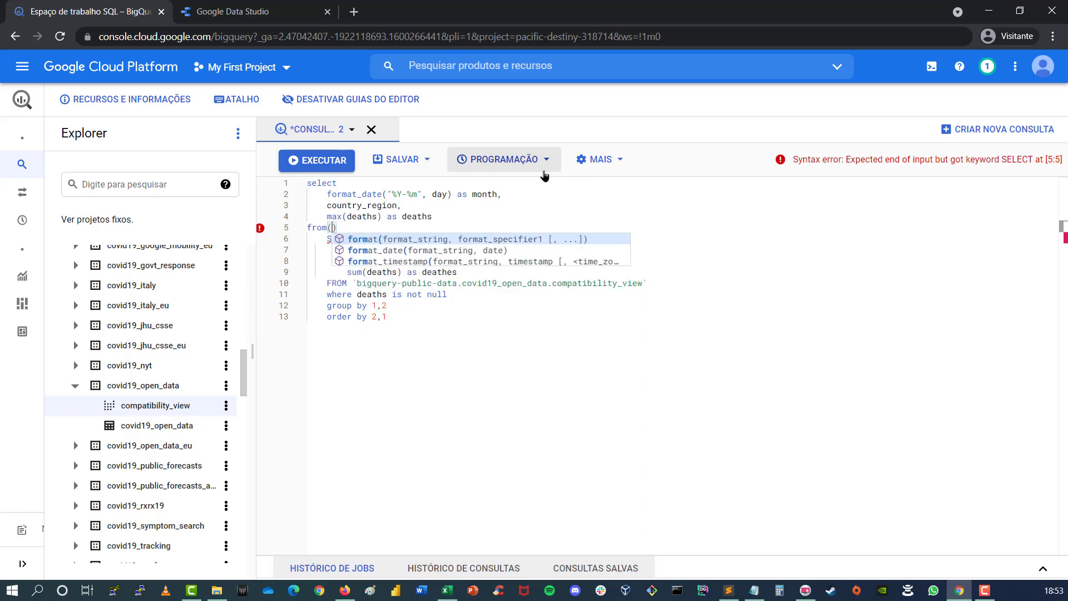
left_click(474, 320)
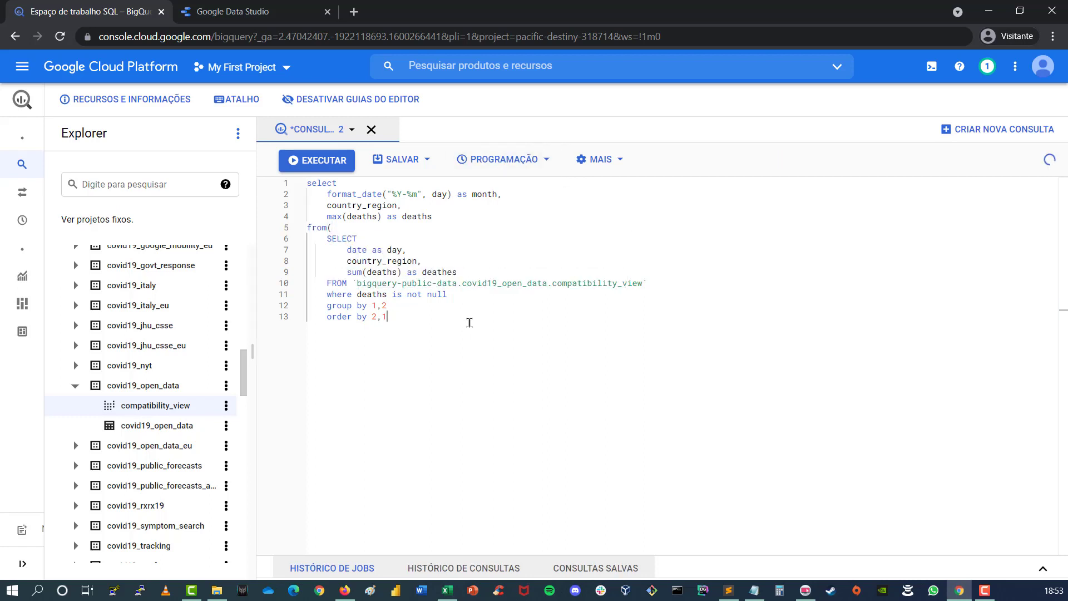
type(") as ")
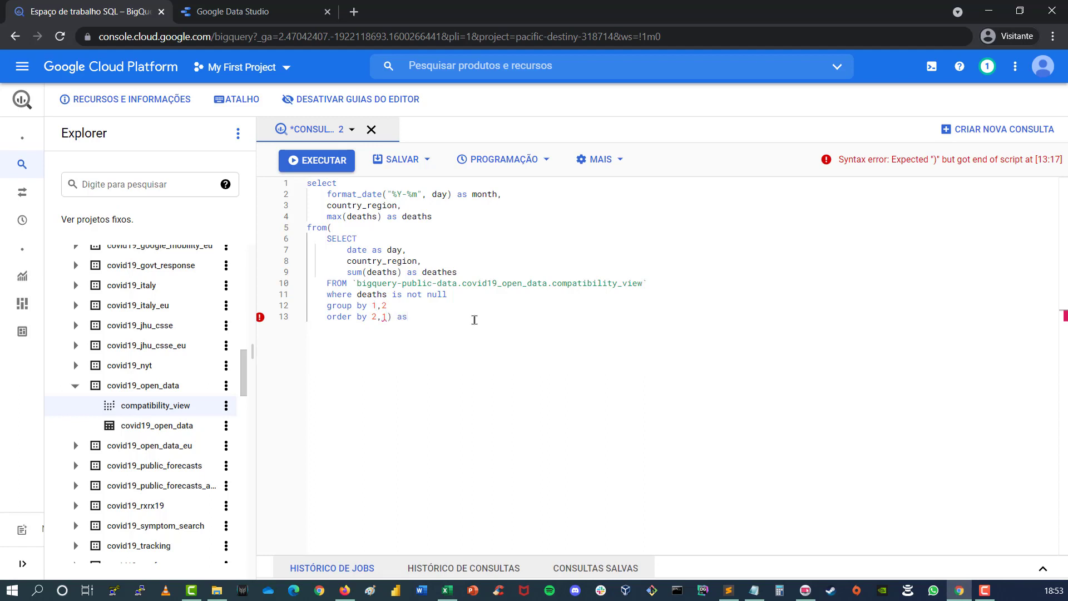
type("T")
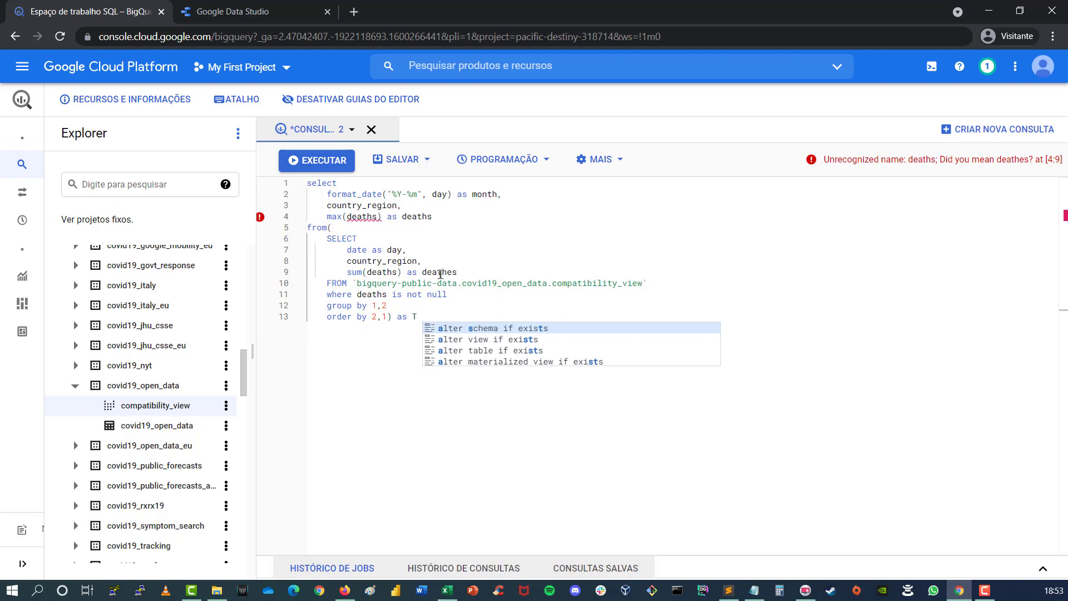
- Correct the alias of the inner query's sum(deaths) column to deaths
left_click(459, 273)
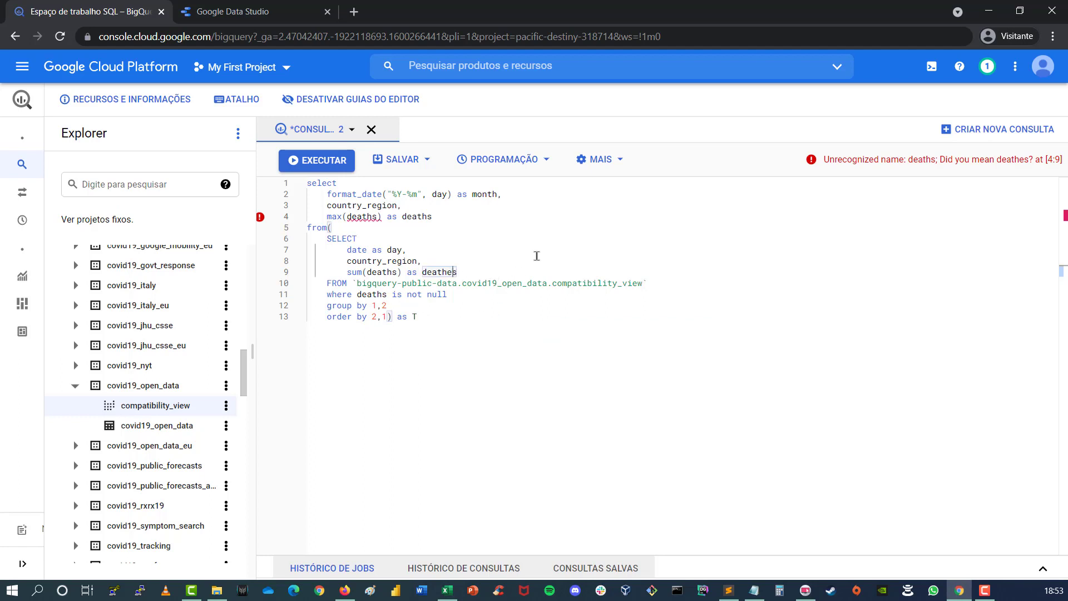
key("BackSpace")
key("BackSpace")
type("s")
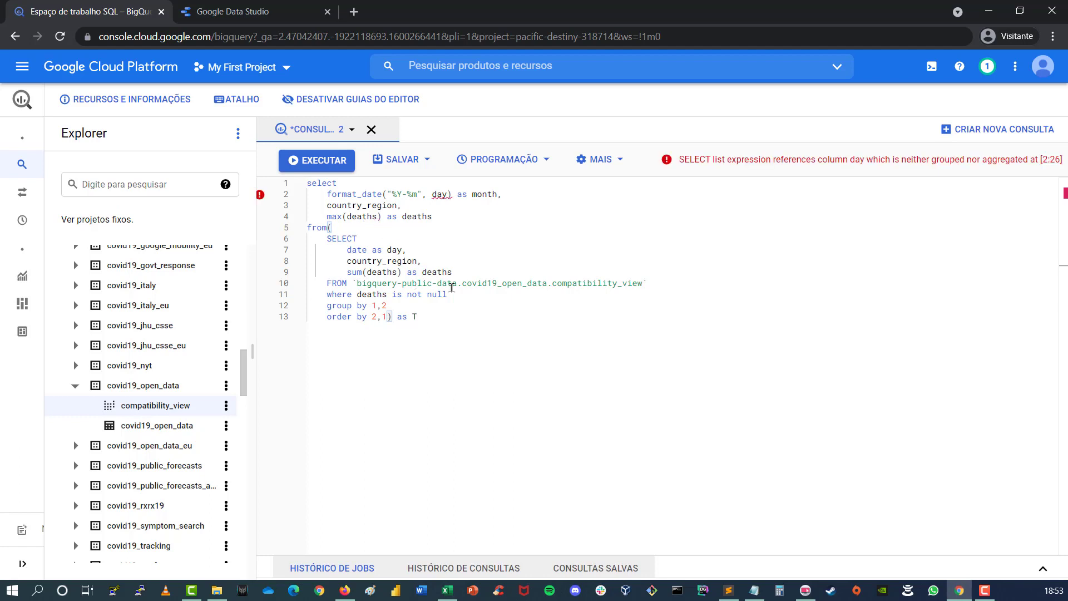
- Add a group by 1,2 line to the outer query below the subquery
left_click(456, 317)
key("Return")
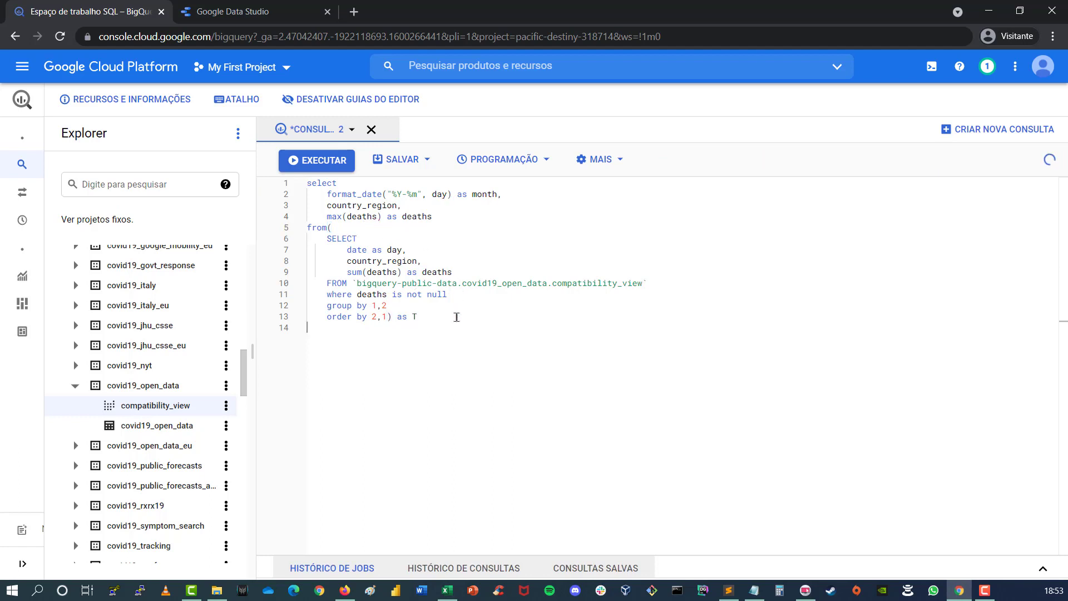
type("group")
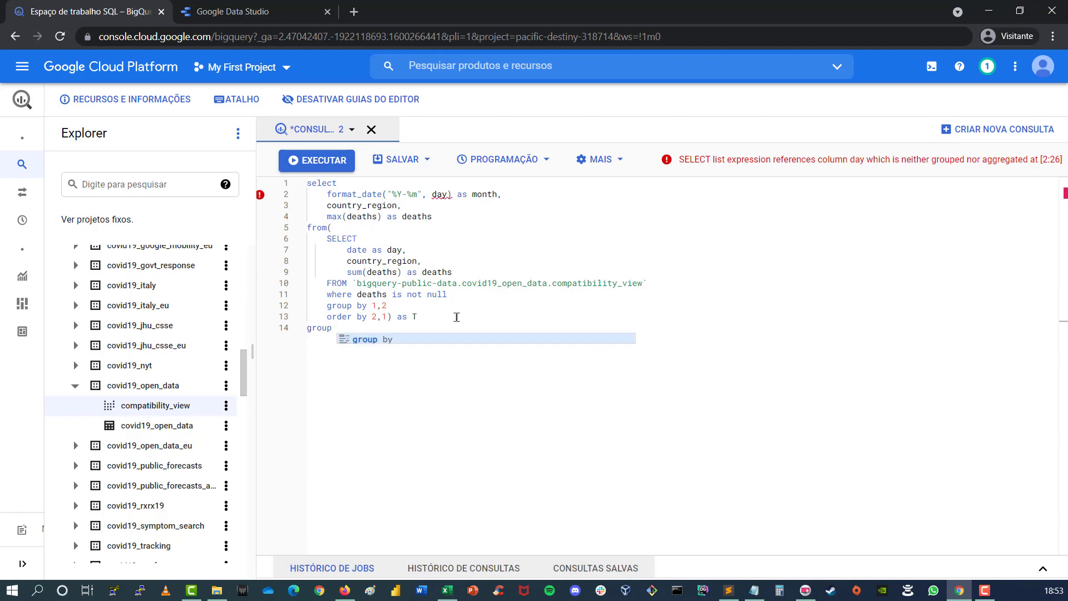
double_click(334, 216)
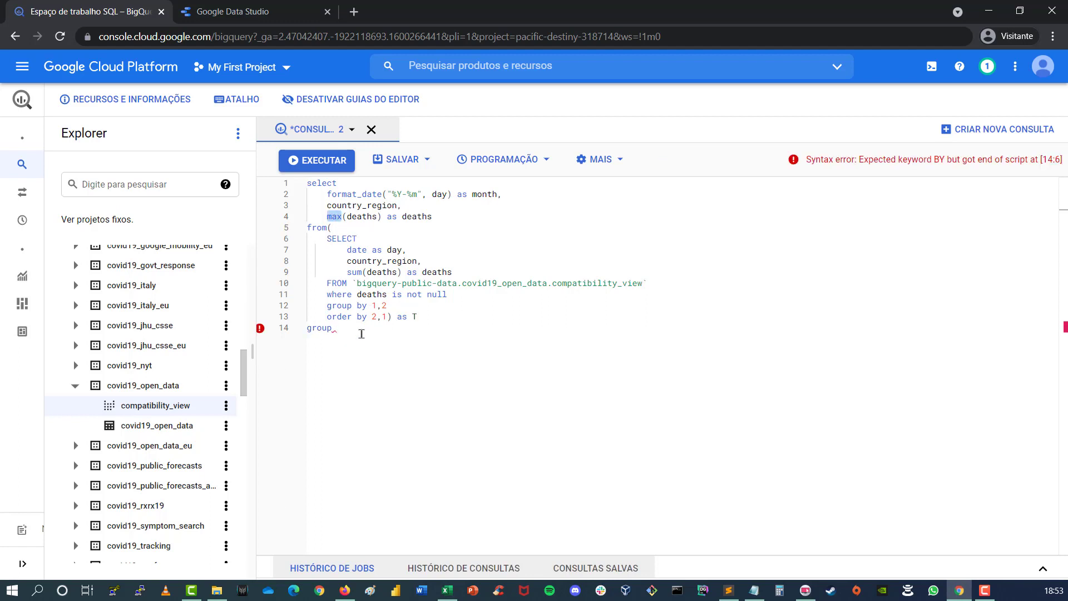
double_click(367, 194)
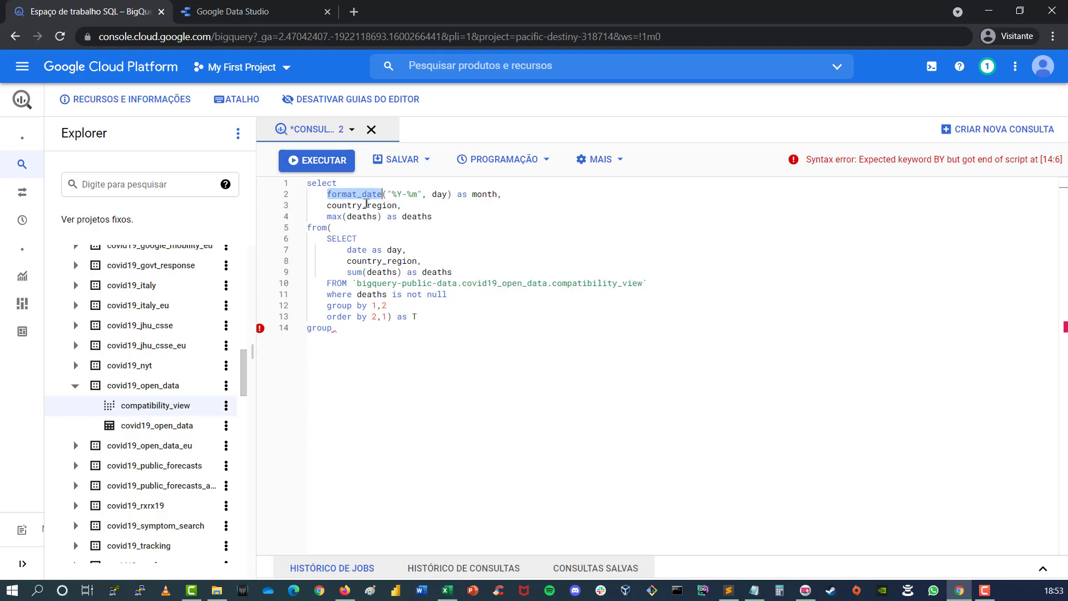
double_click(366, 205)
left_click(376, 331)
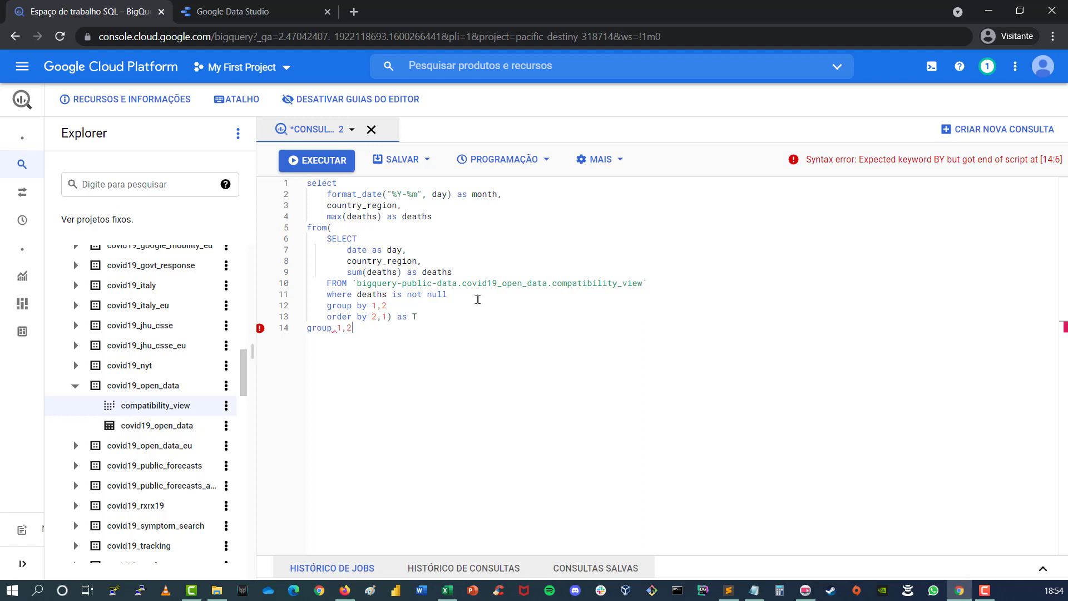
type("b")
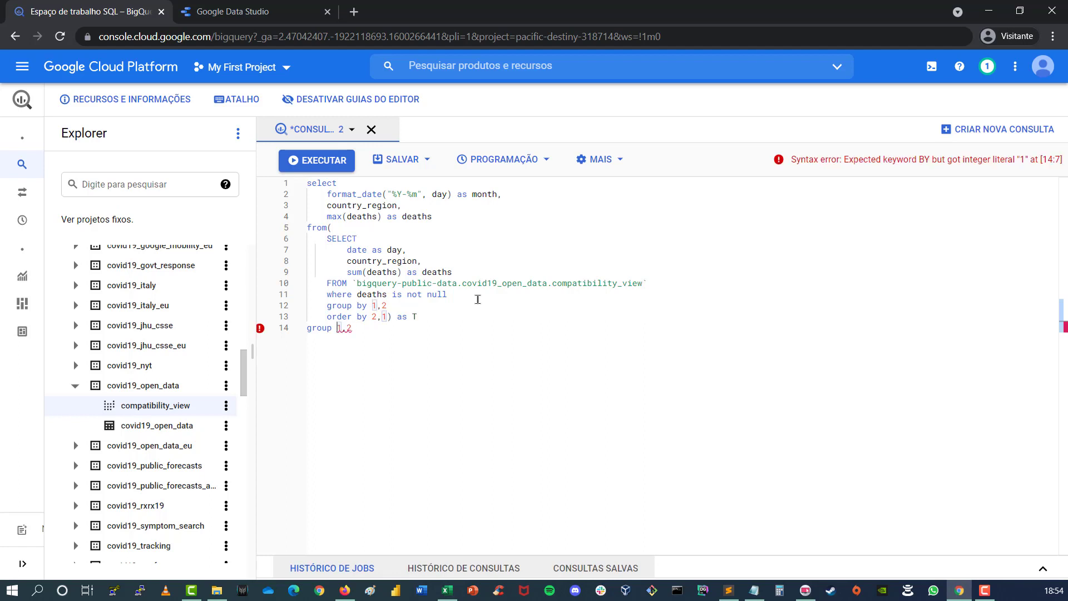
type("y")
key("End")
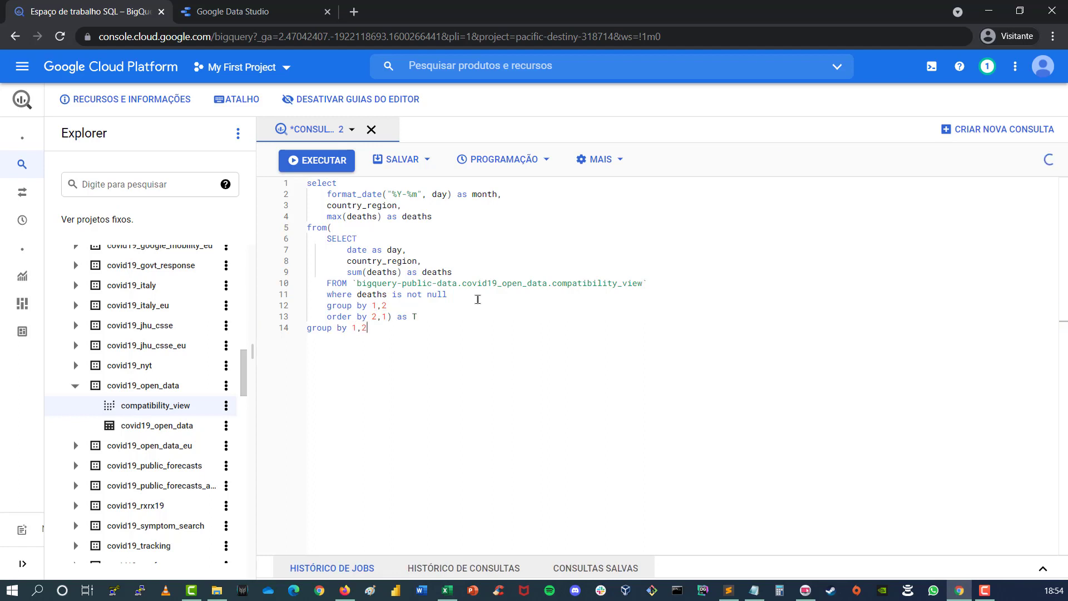
- Add order by 2,1 as the last line of the outer query
key("Return")
type("order ")
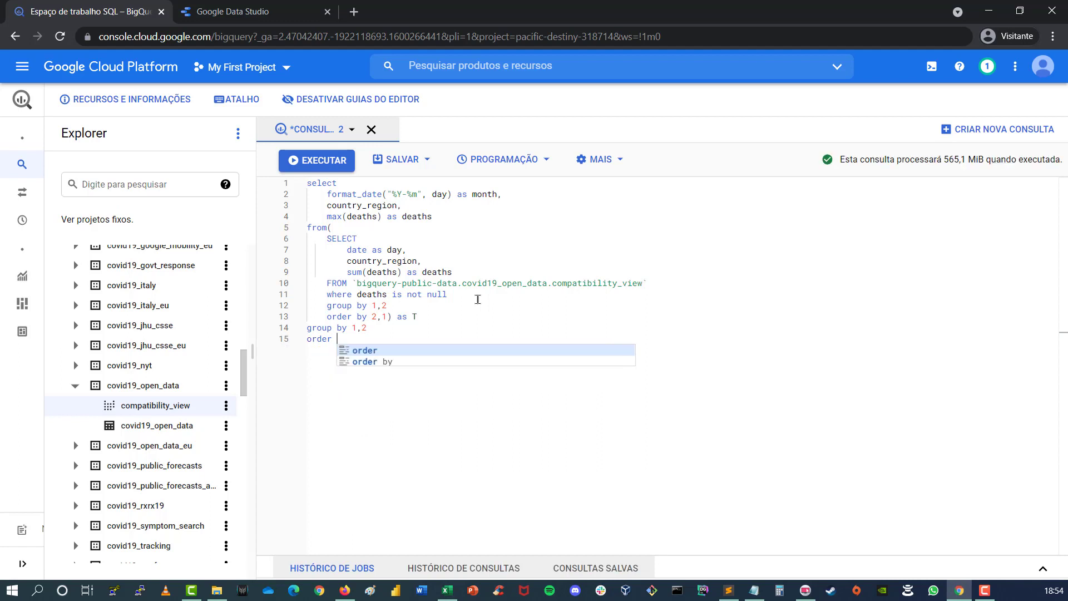
type("2,1")
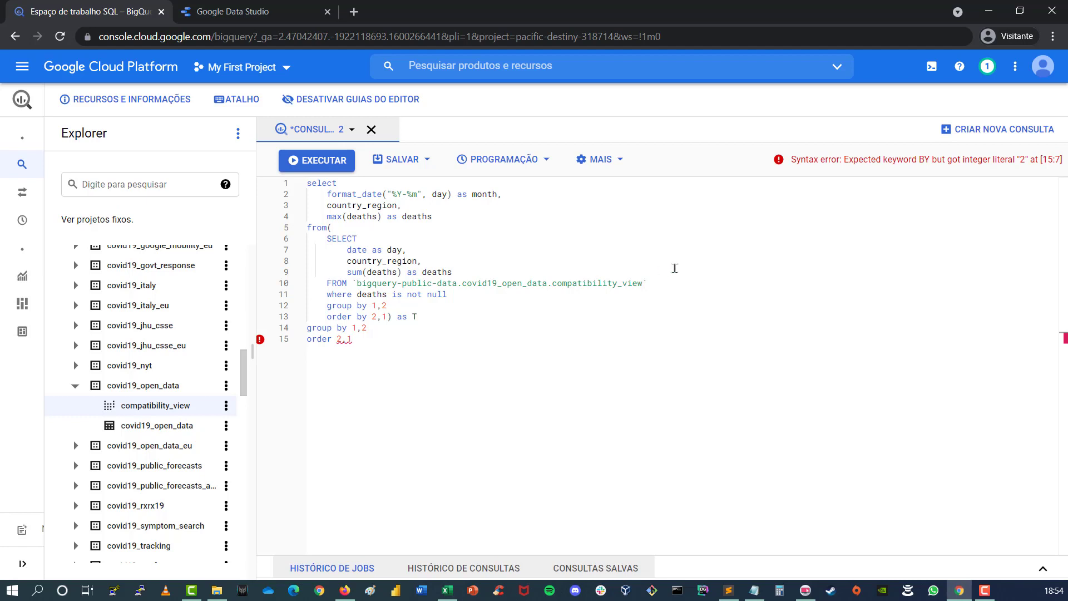
left_click(338, 338)
type("by")
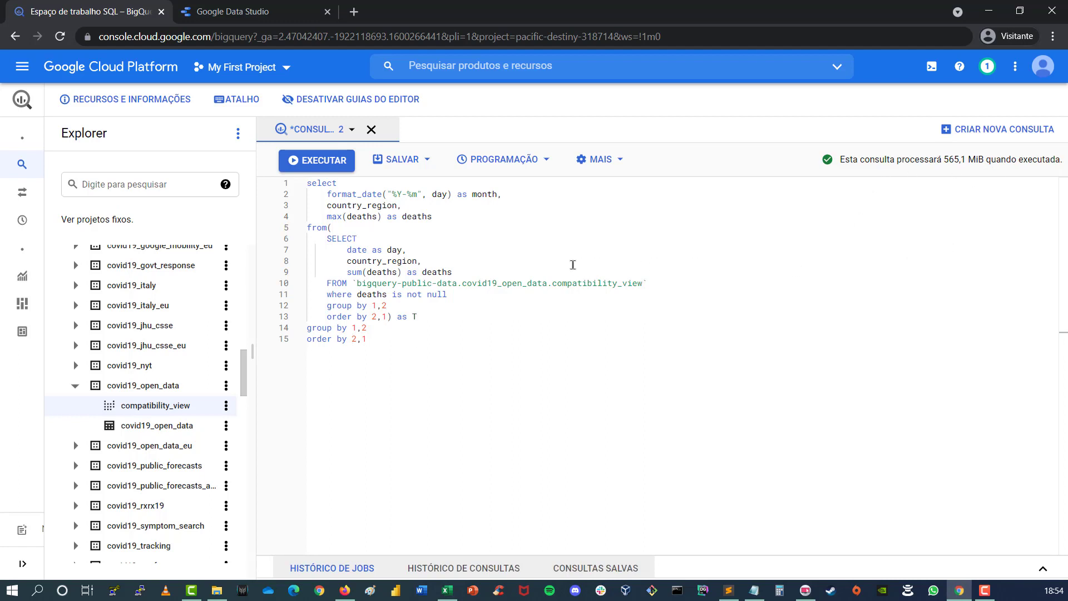
left_click(411, 346)
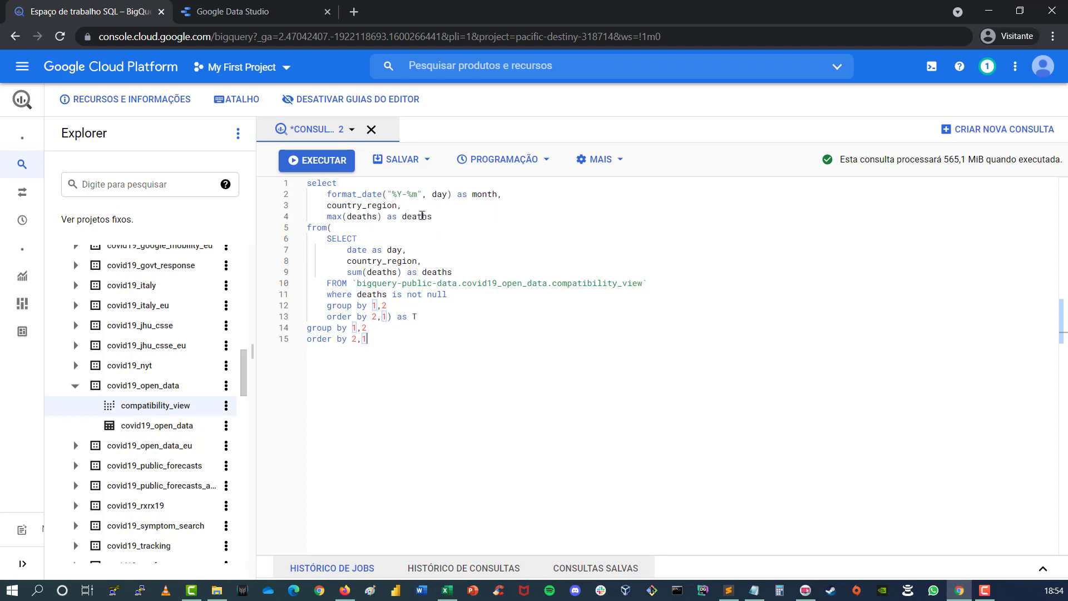
double_click(422, 215)
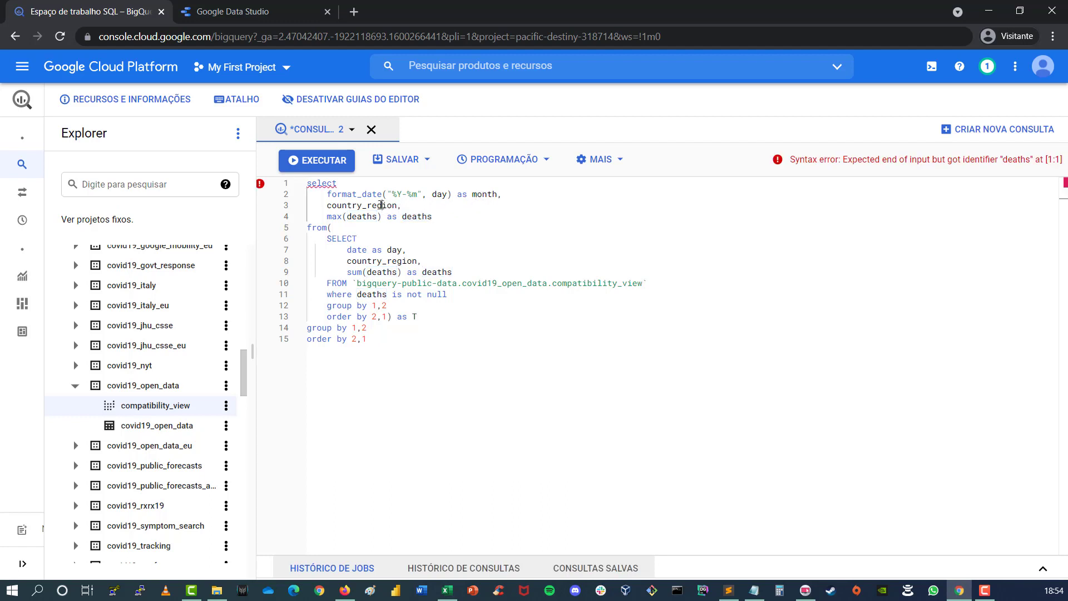
double_click(396, 206)
left_click(547, 239)
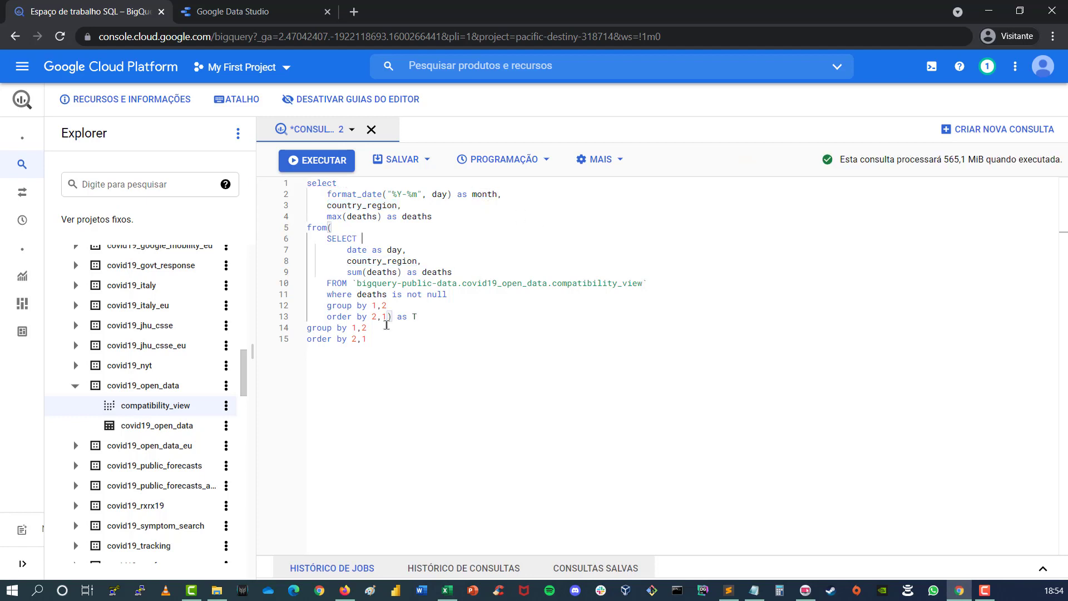
- Run the completed query and enlarge the results area over the editor
left_click(323, 160)
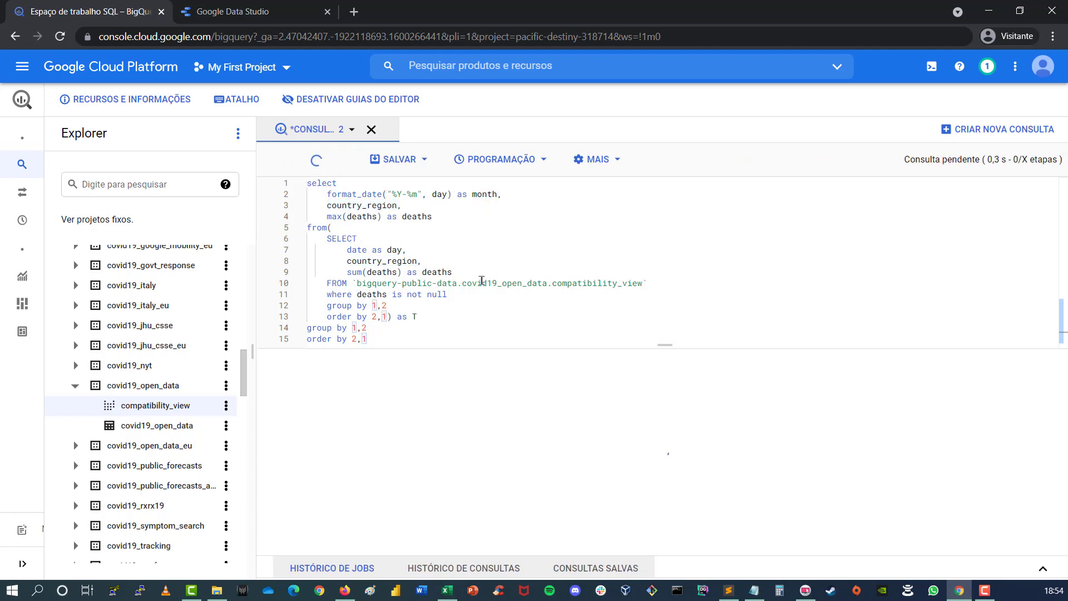
left_click_drag(662, 346, 651, 227)
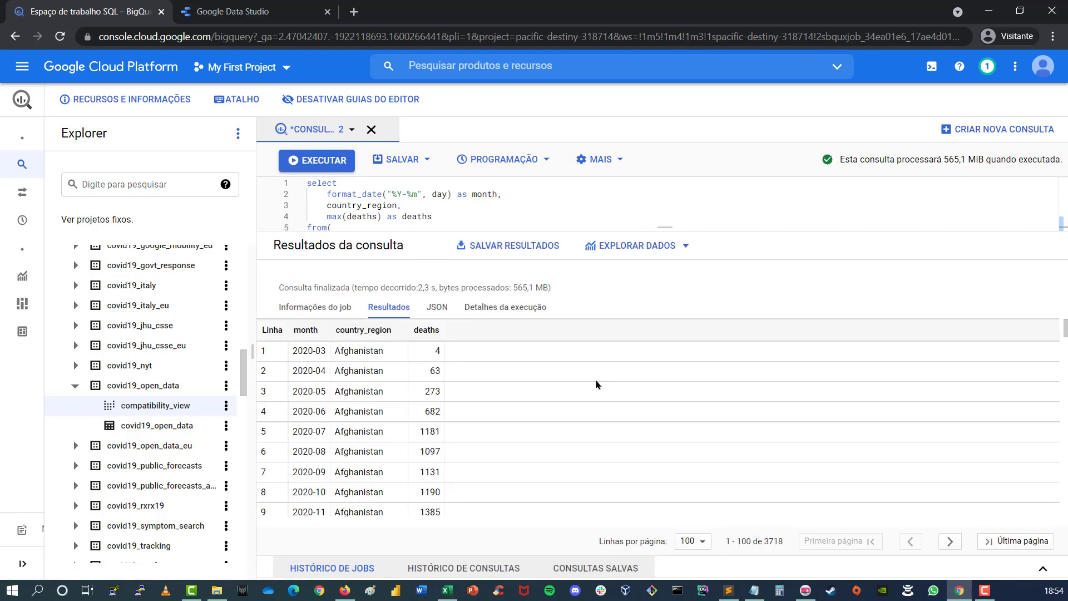
- Examine the monthly deaths per country in the query results, browsing through several result pages
double_click(343, 350)
left_click(426, 424)
scroll(433, 451, "down", 5)
scroll(433, 455, "up", 5)
scroll(428, 491, "down", 8)
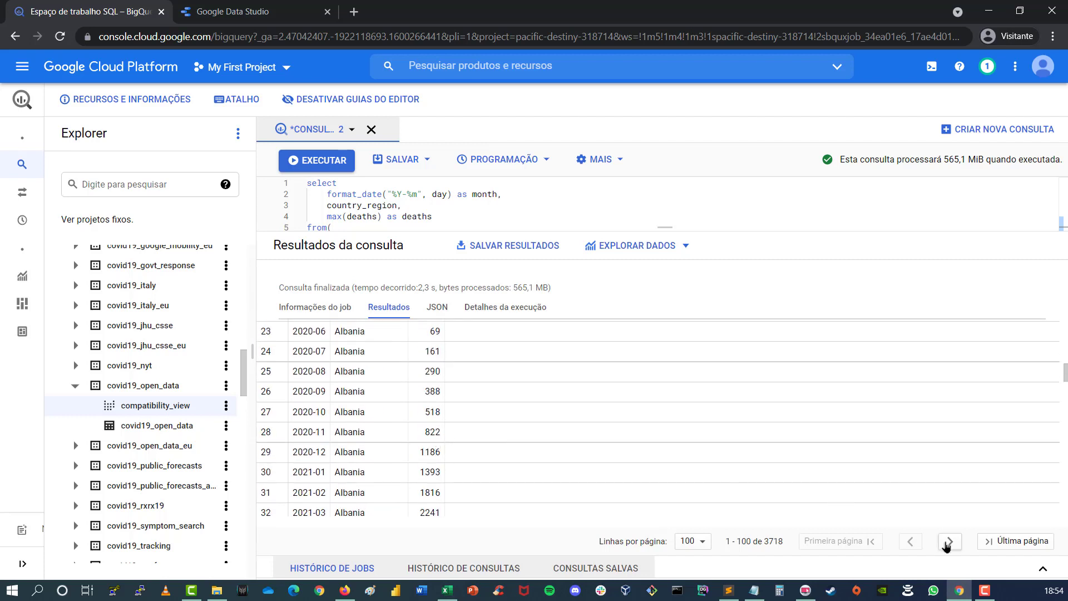
left_click(949, 541)
left_click(949, 541)
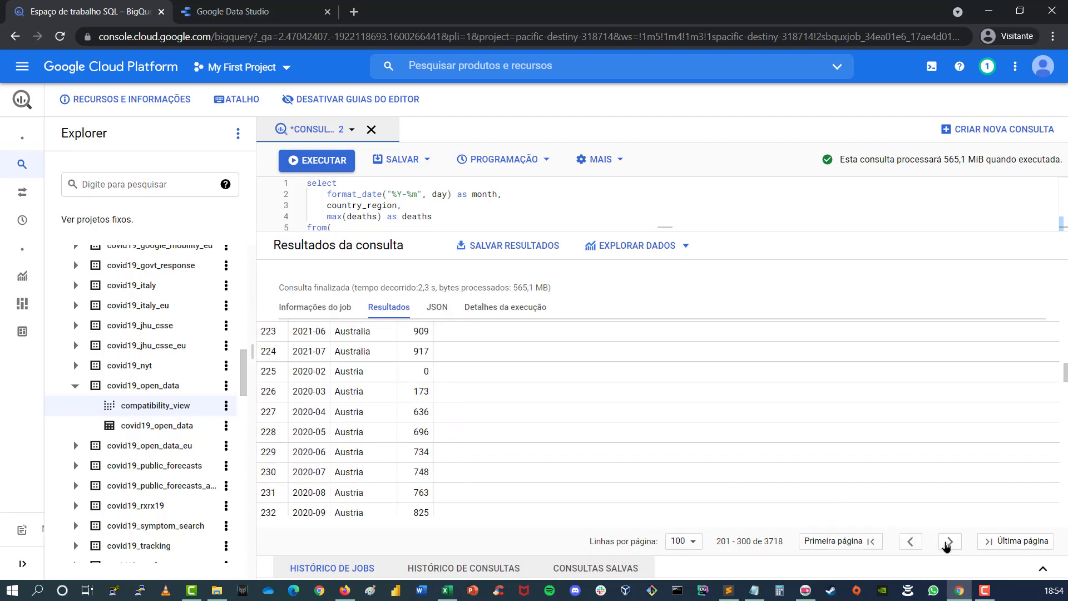
left_click(947, 543)
left_click(948, 542)
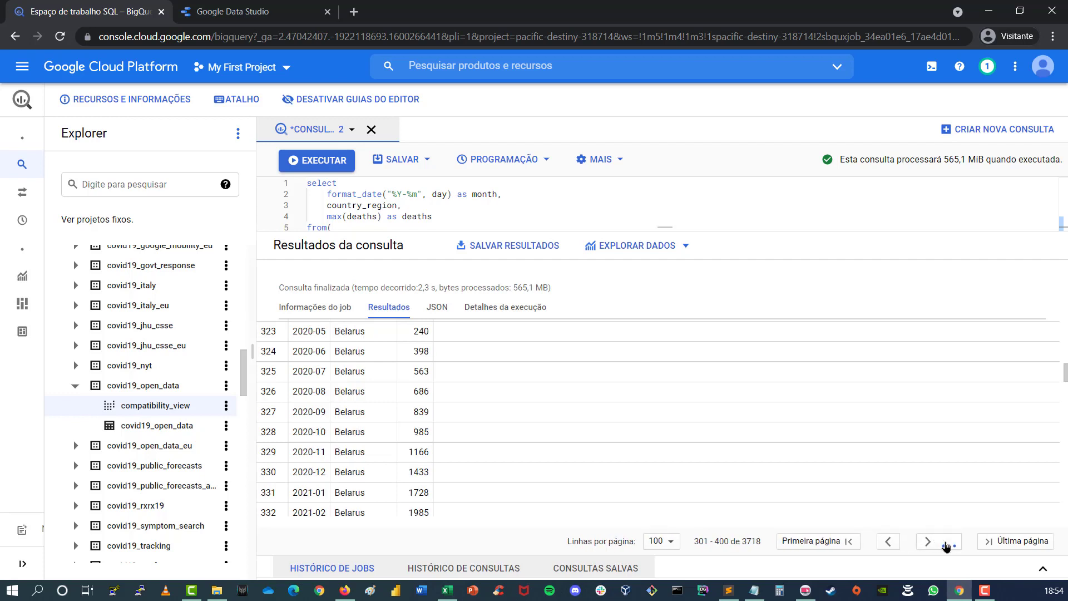
- Page through the query results to locate the rows for Brazil
left_click(946, 544)
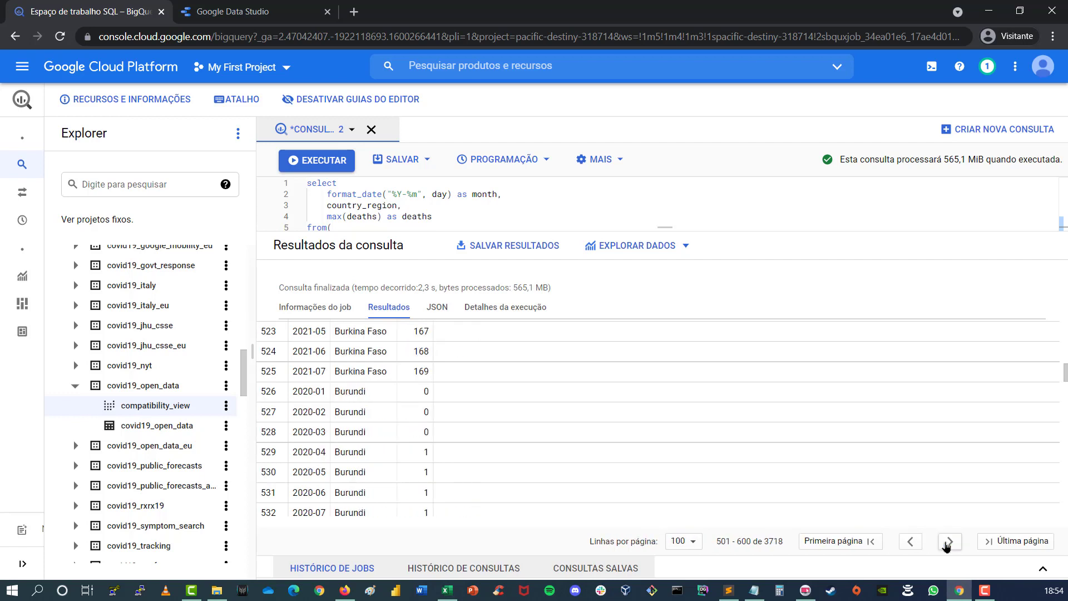
scroll(933, 499, "up", 8)
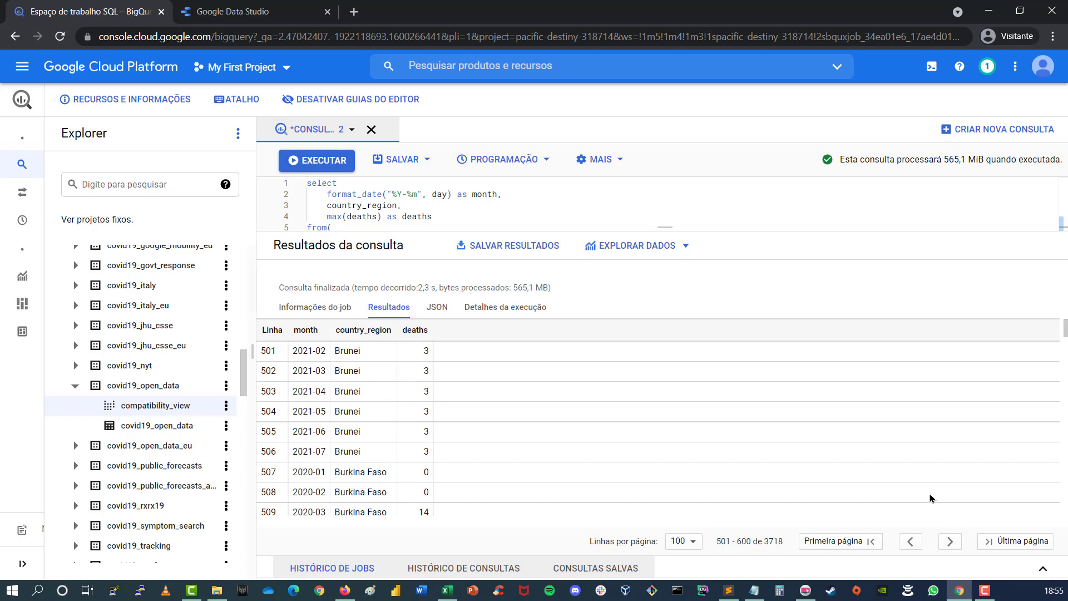
left_click(910, 543)
scroll(890, 439, "down", 20)
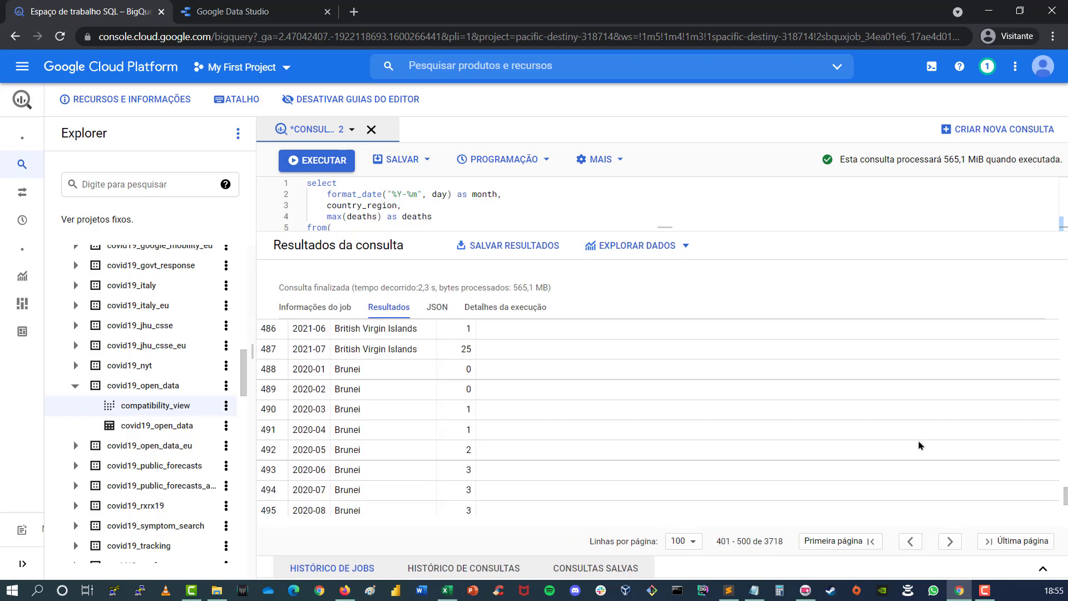
scroll(639, 393, "up", 10)
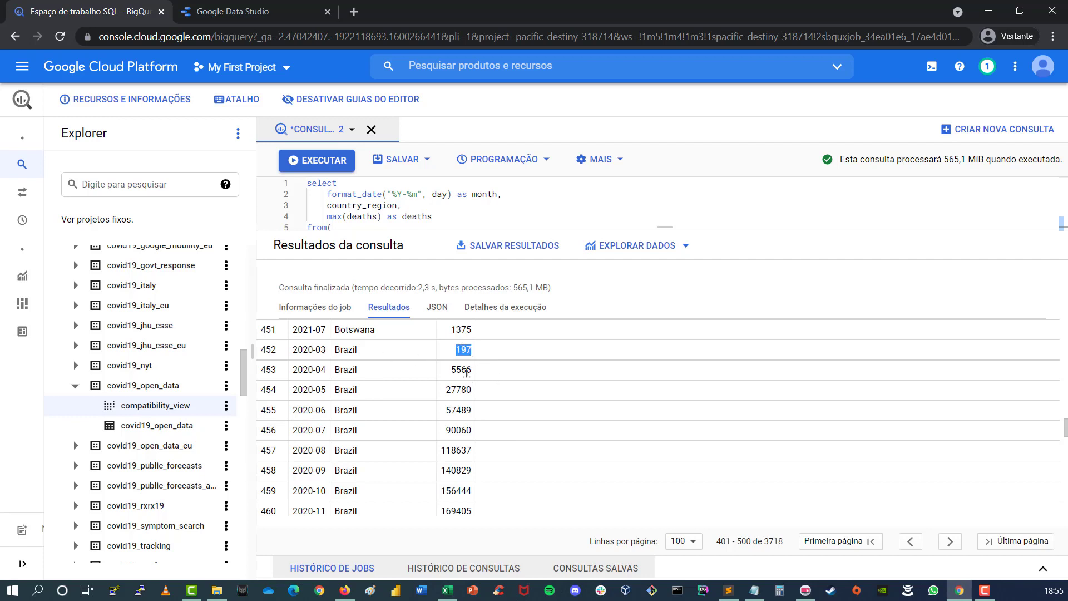
- Examine Brazil's monthly death values from 2020-03 through 2021-07, checking today's date in the system calendar
double_click(466, 369)
double_click(462, 390)
left_click(461, 429)
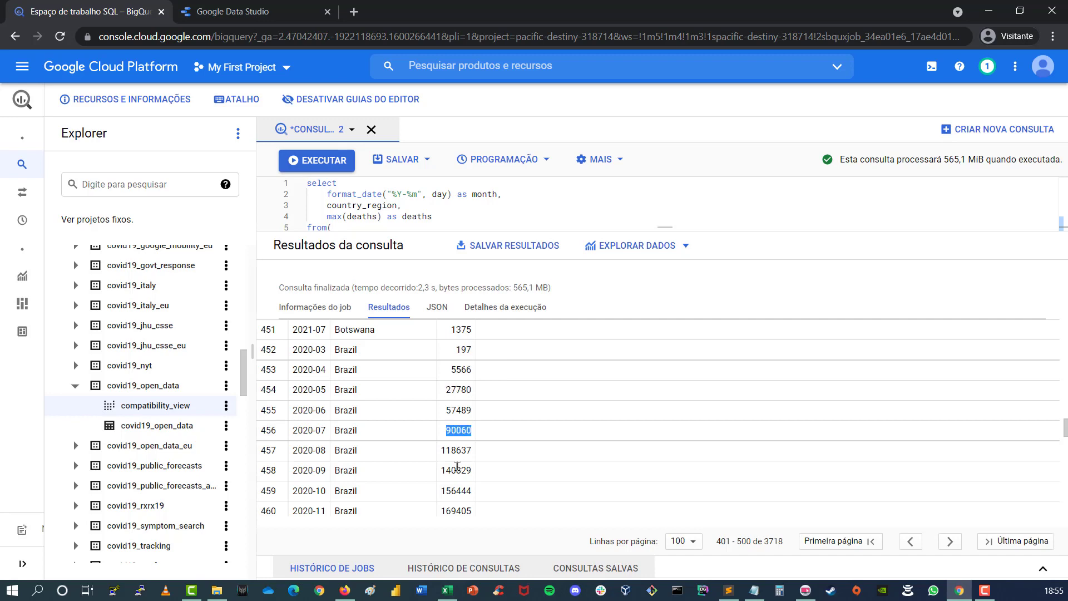
double_click(457, 470)
left_click(1046, 590)
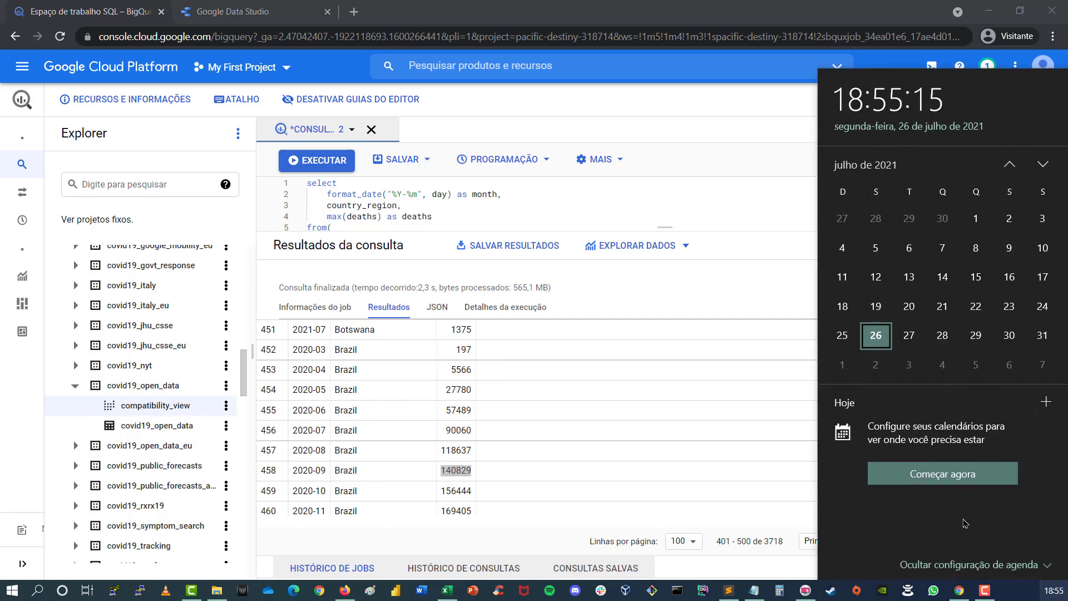
left_click(331, 439)
scroll(441, 455, "down", 2)
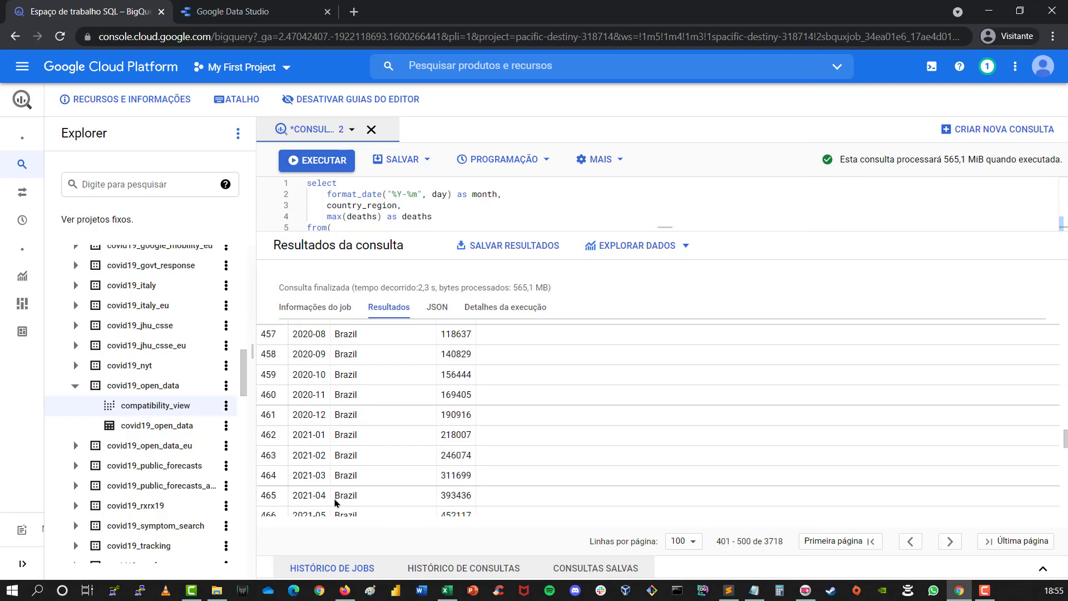
scroll(336, 498, "down", 2)
double_click(457, 439)
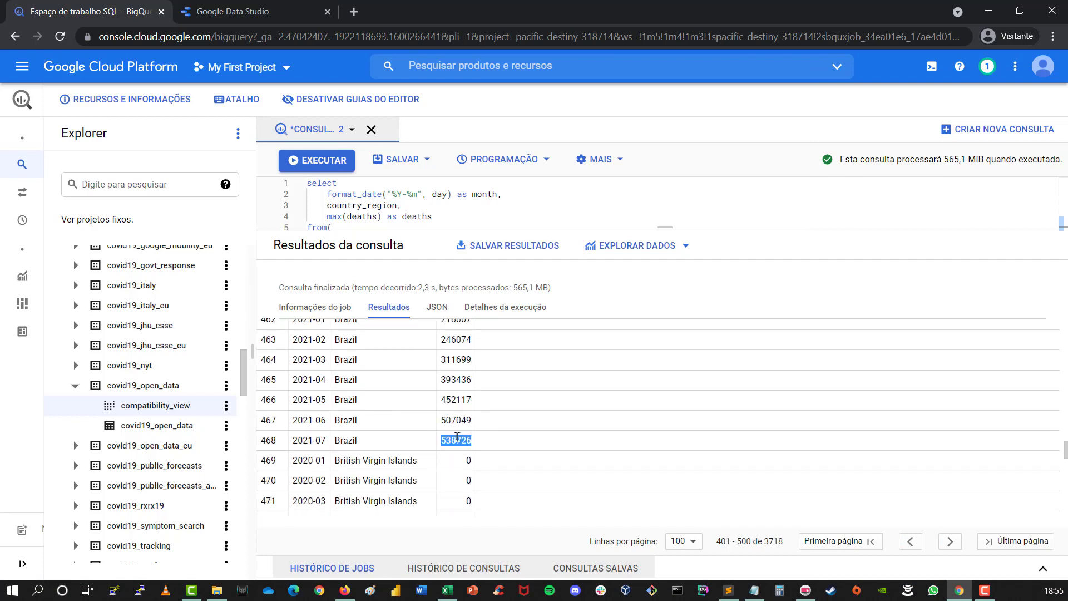
left_click(487, 439)
scroll(472, 446, "up", 2)
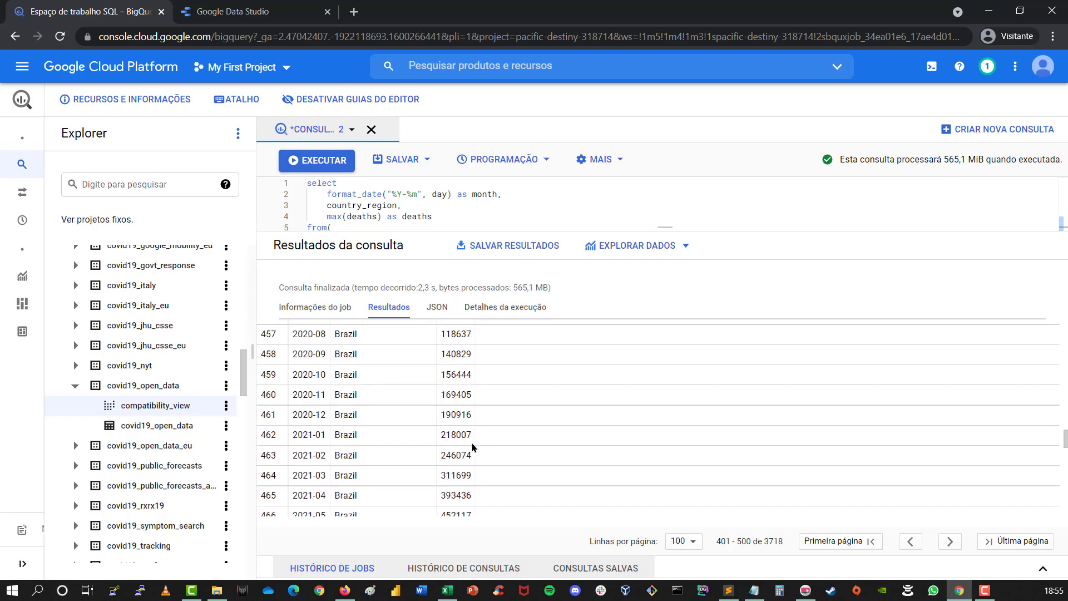
- Enlarge the query editor over the results area and copy the entire SQL query
left_click_drag(699, 227, 652, 408)
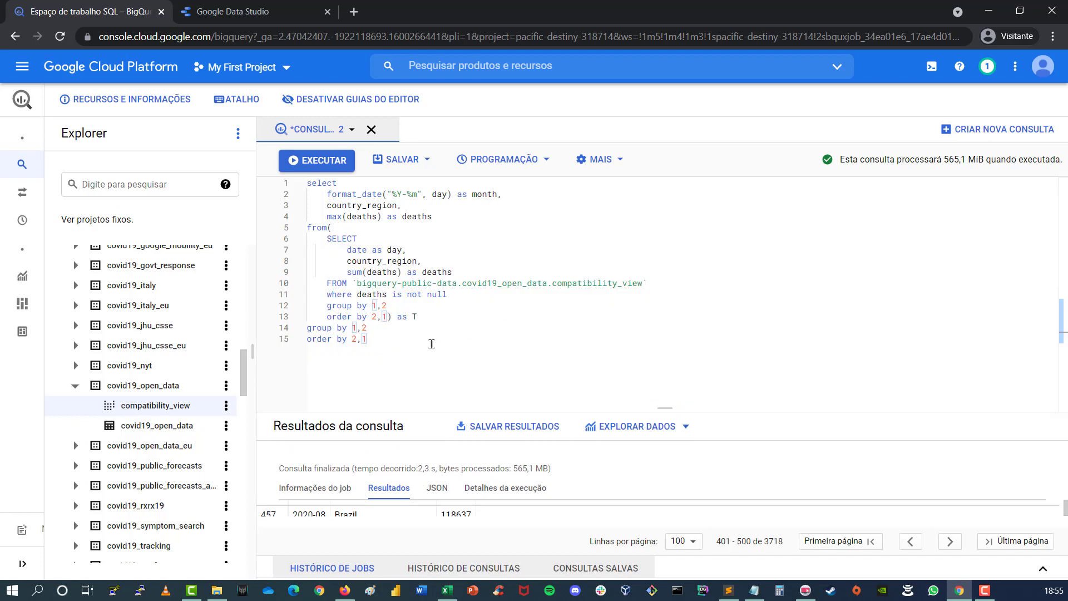
left_click_drag(432, 343, 307, 183)
right_click(351, 269)
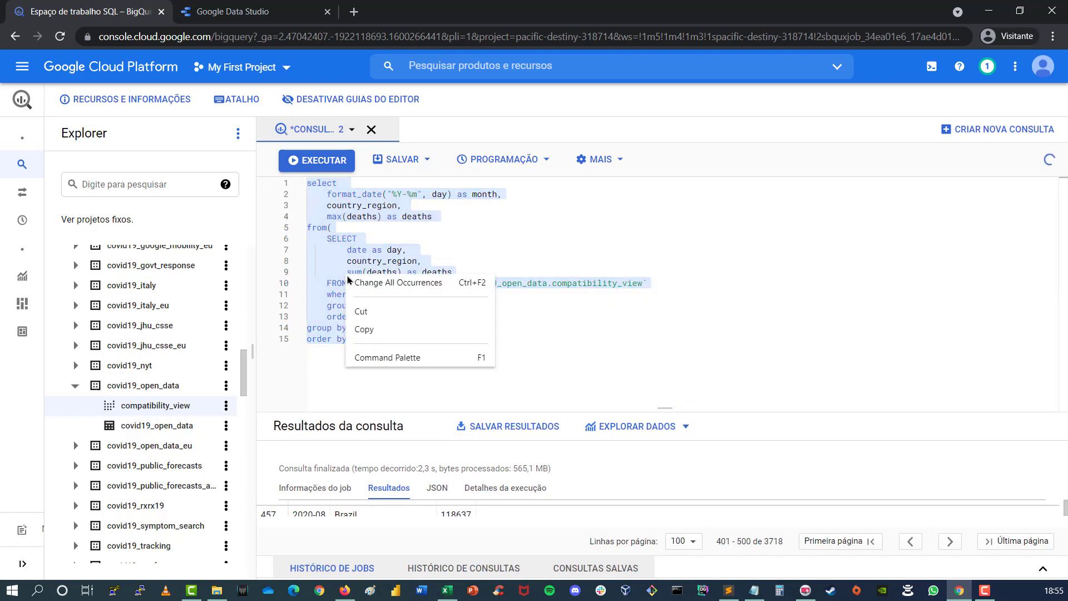
left_click(395, 328)
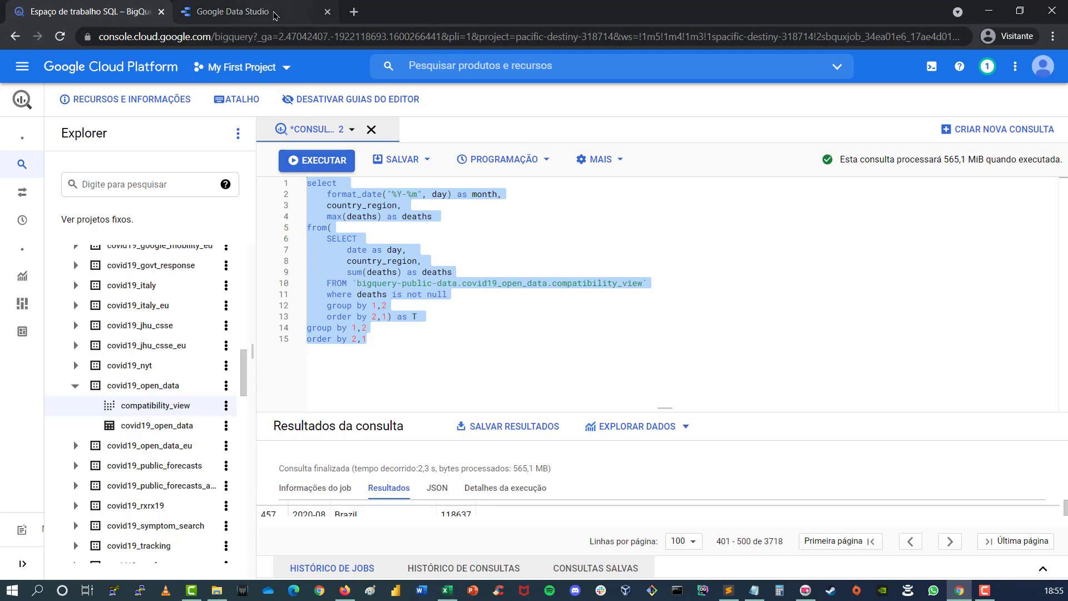
- Switch to Google Data Studio and create a blank report
left_click(274, 16)
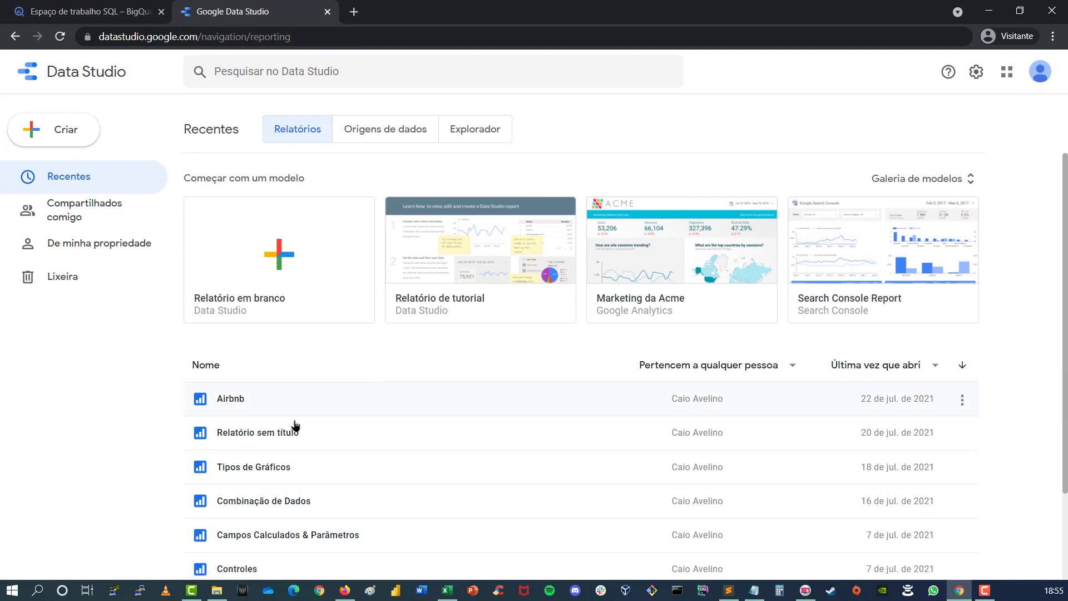
scroll(315, 455, "down", 2)
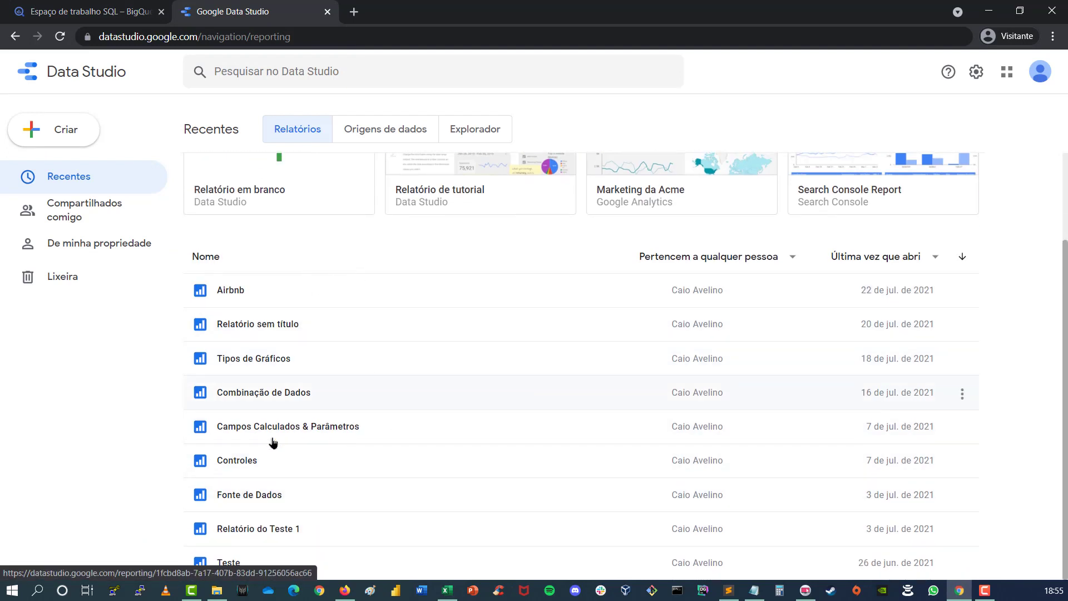
scroll(330, 516, "up", 2)
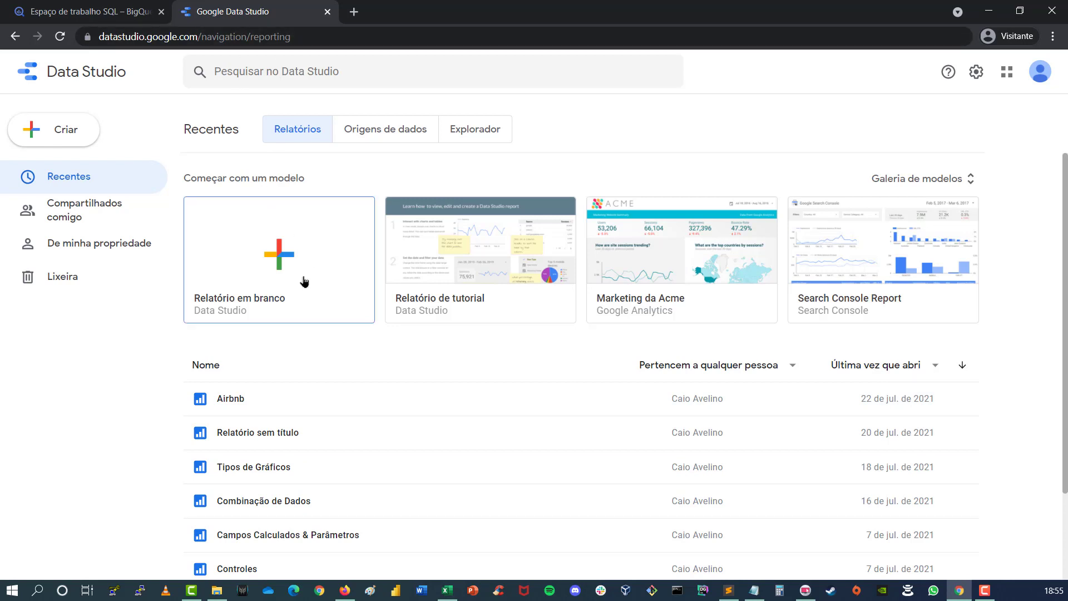
left_click(288, 247)
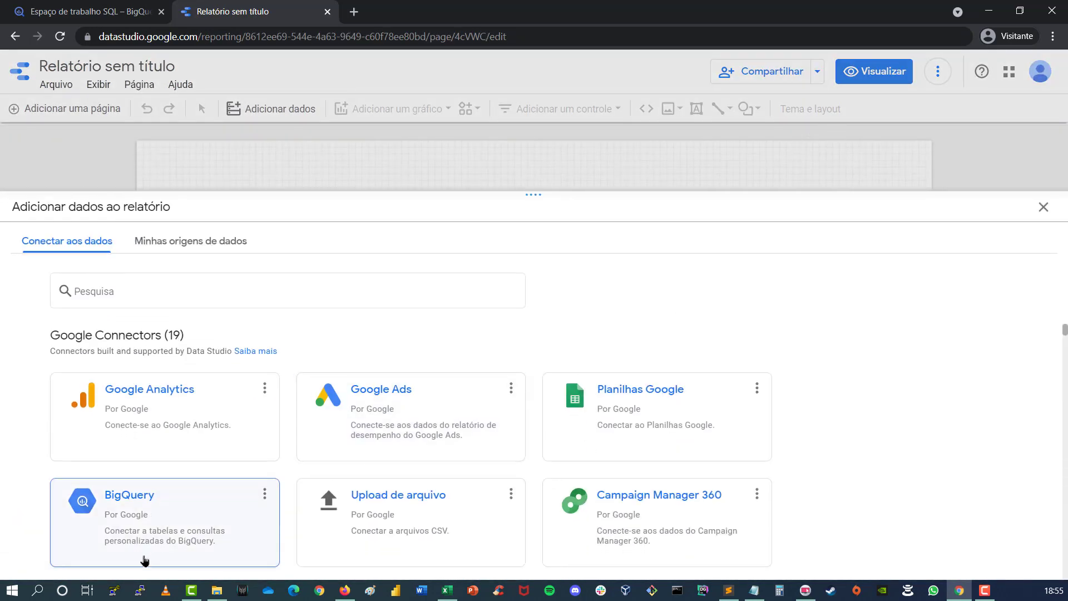
- Choose BigQuery as the report's data source, using a custom query with My First Project as the billing project
left_click(146, 518)
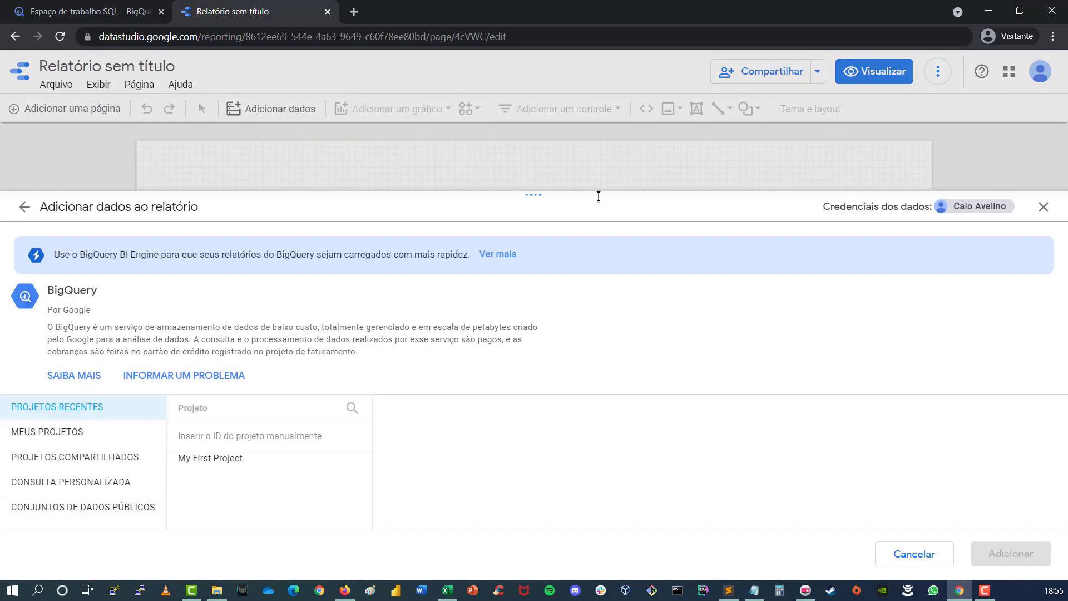
left_click_drag(598, 197, 617, 69)
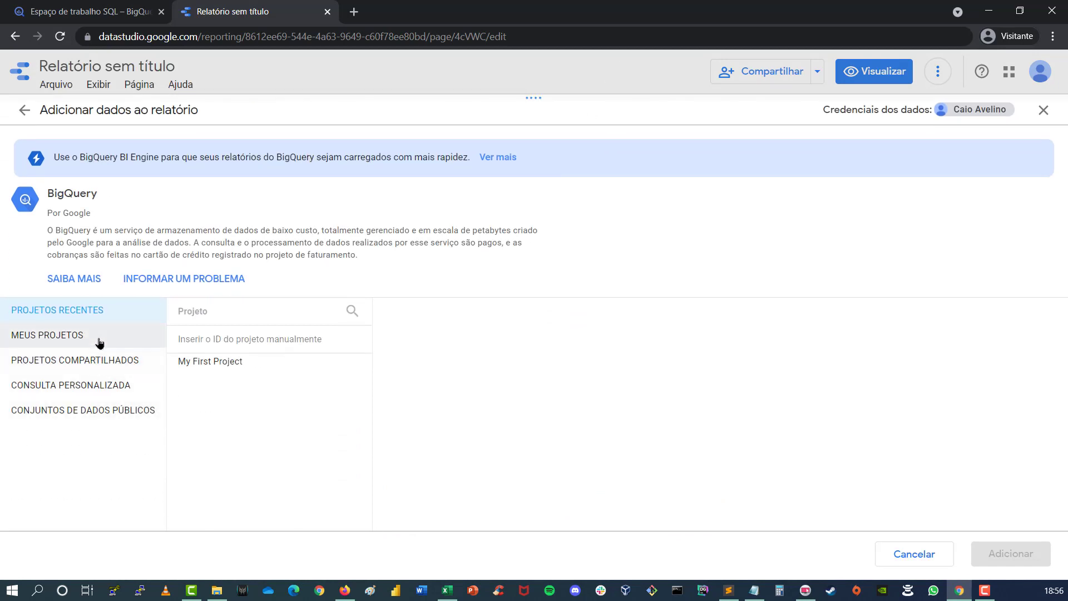
left_click(84, 384)
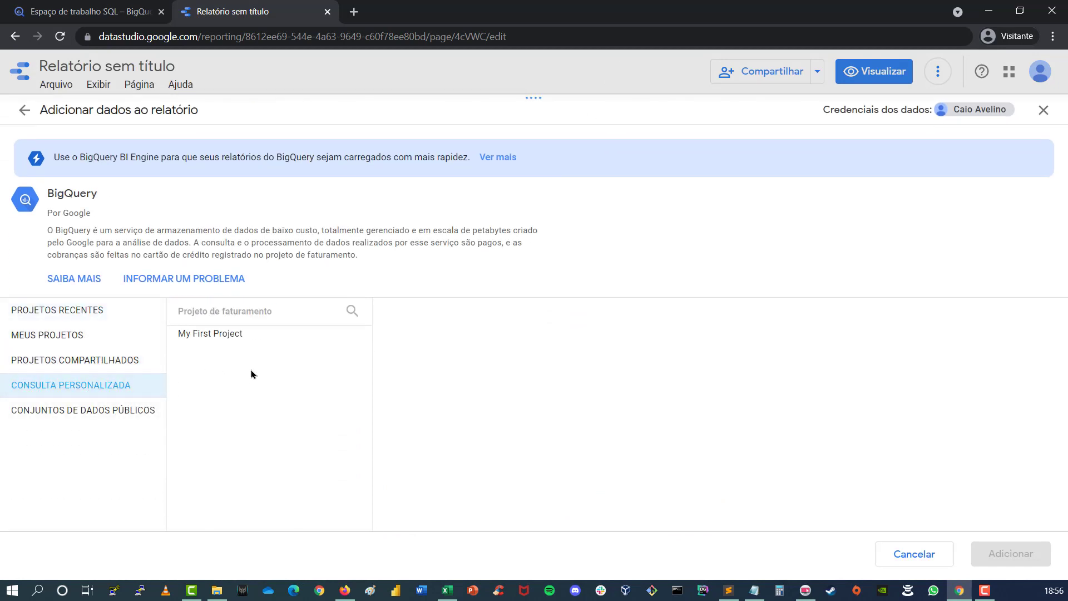
left_click(278, 335)
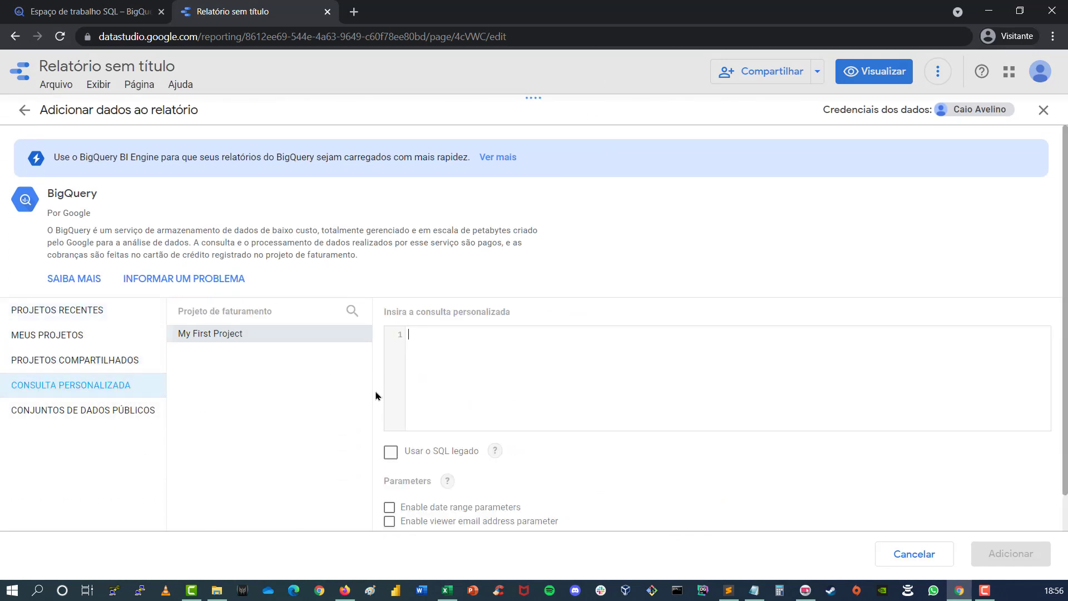
- Paste the copied COVID-19 deaths query as the custom query and add it to the report
right_click(491, 341)
left_click(687, 459)
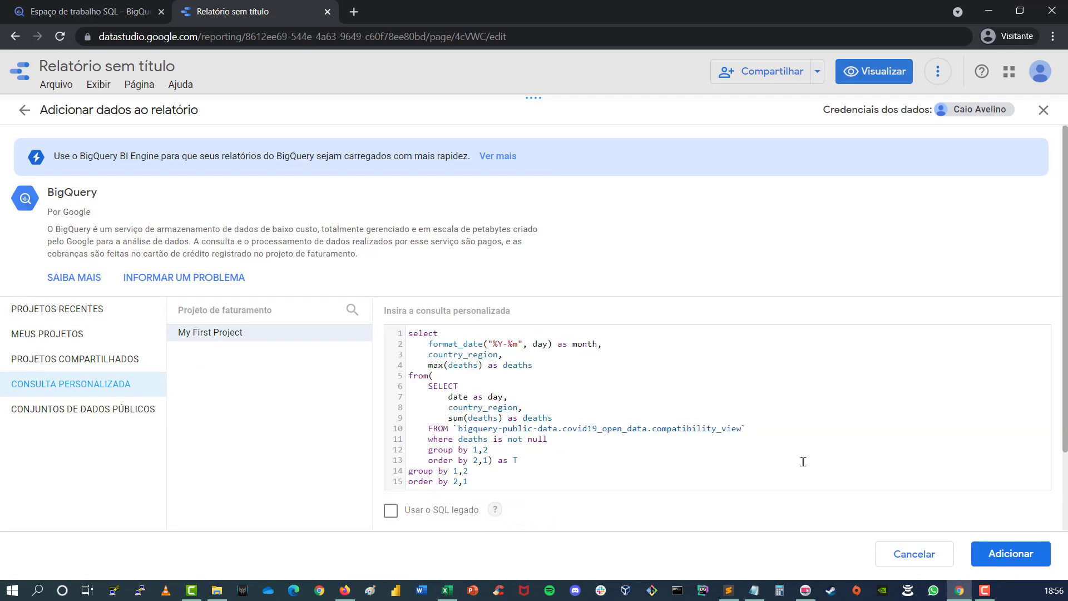
scroll(802, 461, "down", 2)
left_click(1010, 553)
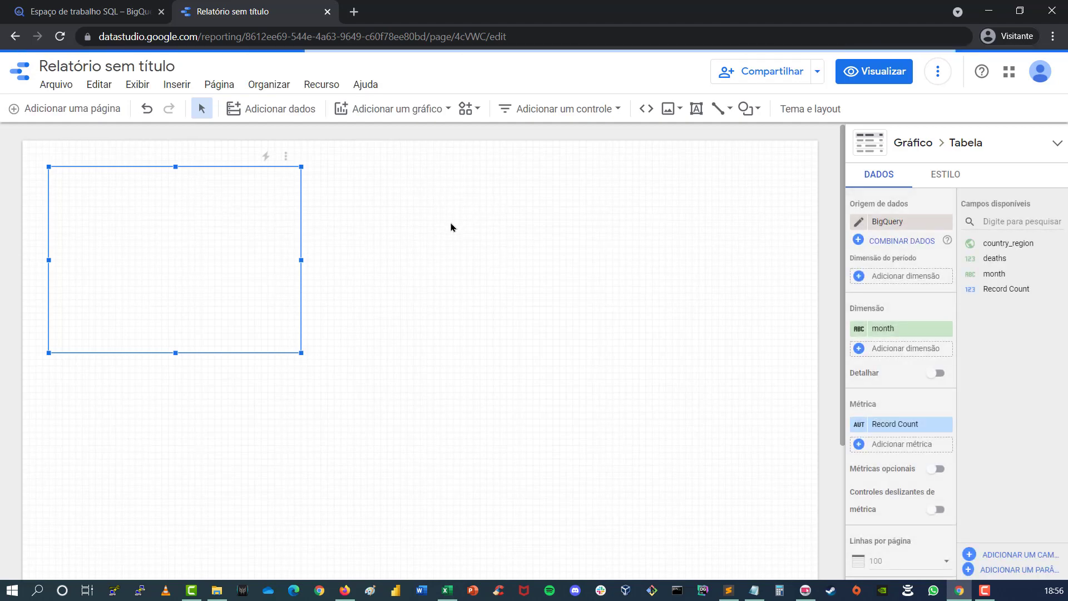
- Remove the default table from the report page and look through the built-in chart types
left_click(406, 111)
scroll(476, 256, "down", 3)
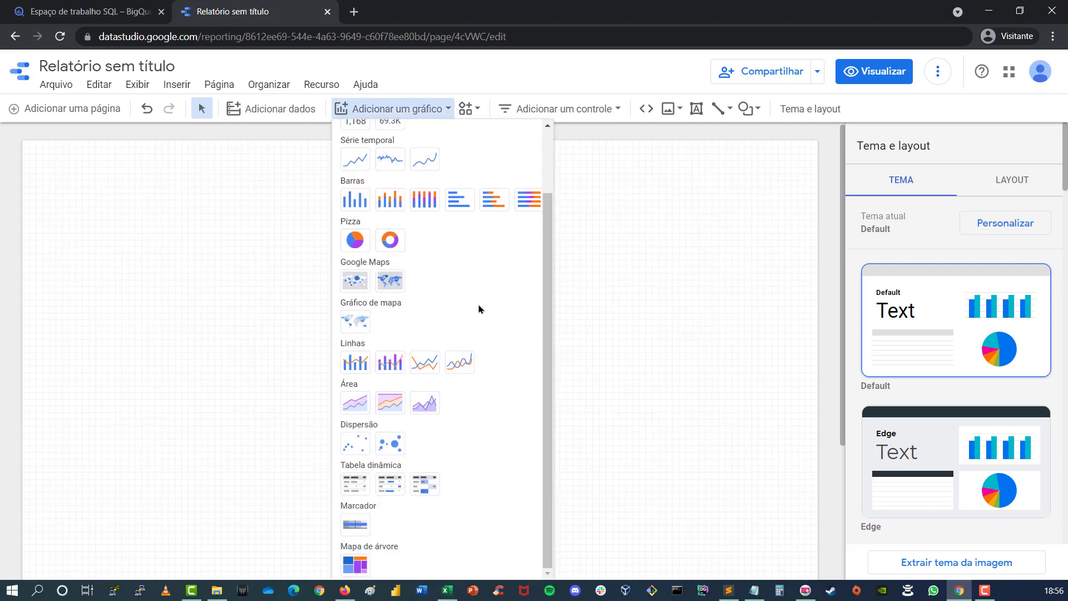
left_click(610, 301)
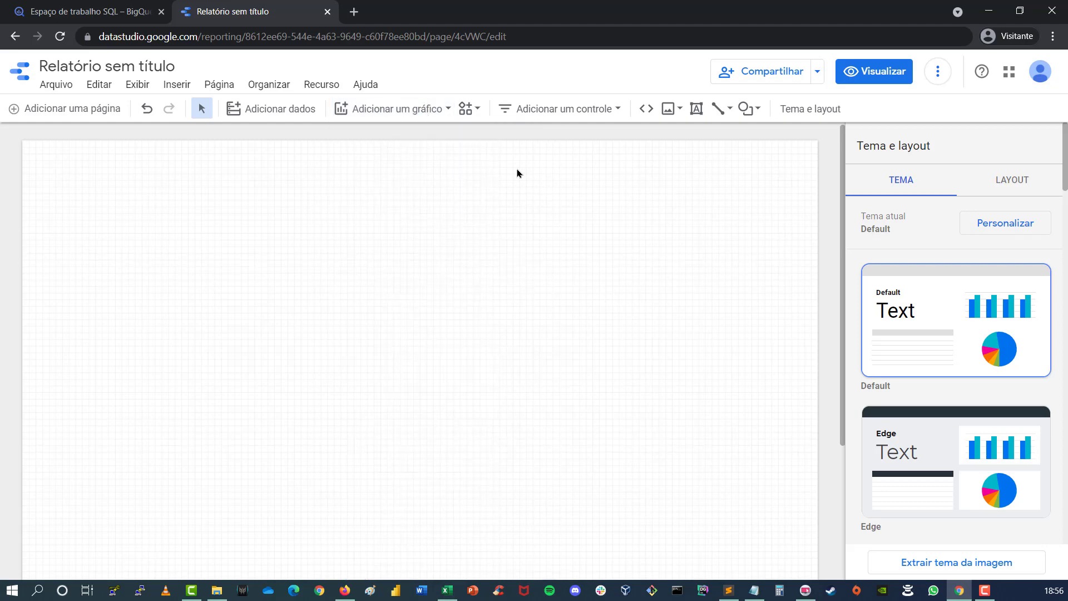
- Add the Animated bar chart by Analytics Buddy from the community visualization gallery to the report page
left_click(469, 111)
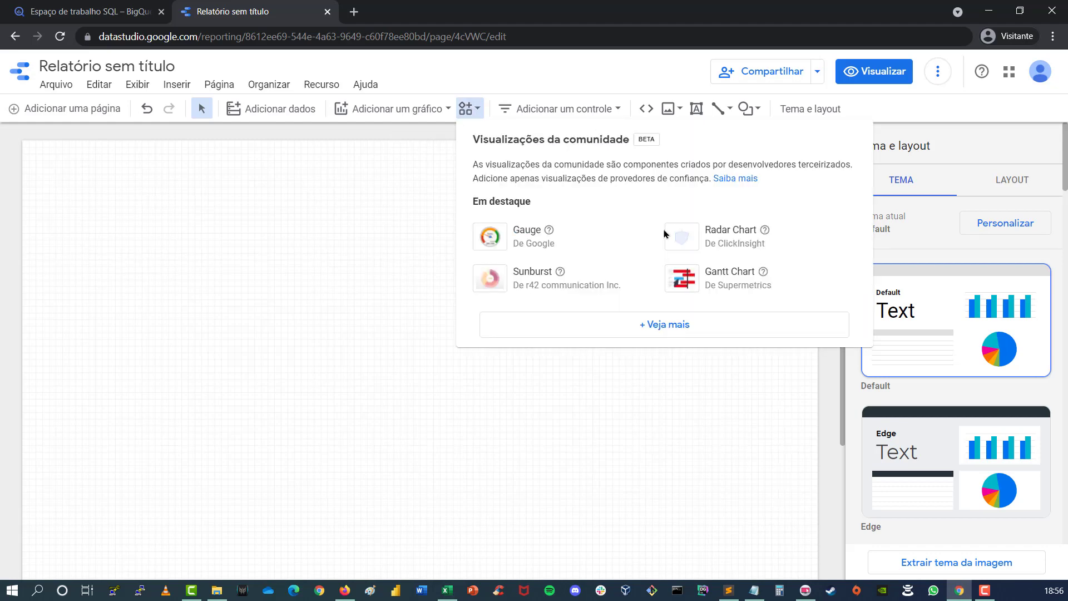
left_click(633, 325)
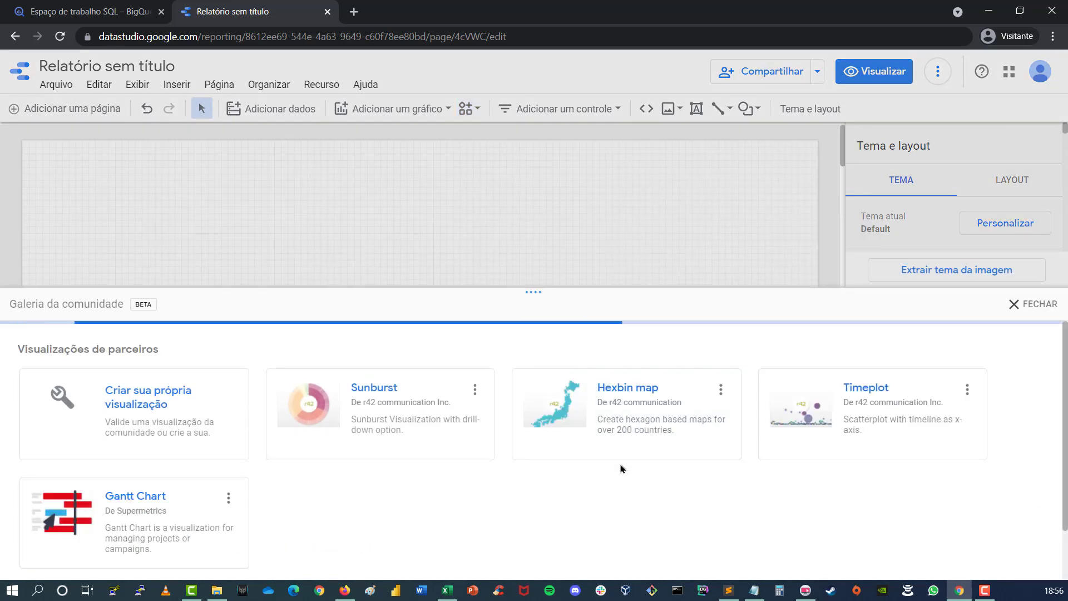
left_click_drag(556, 292, 579, 75)
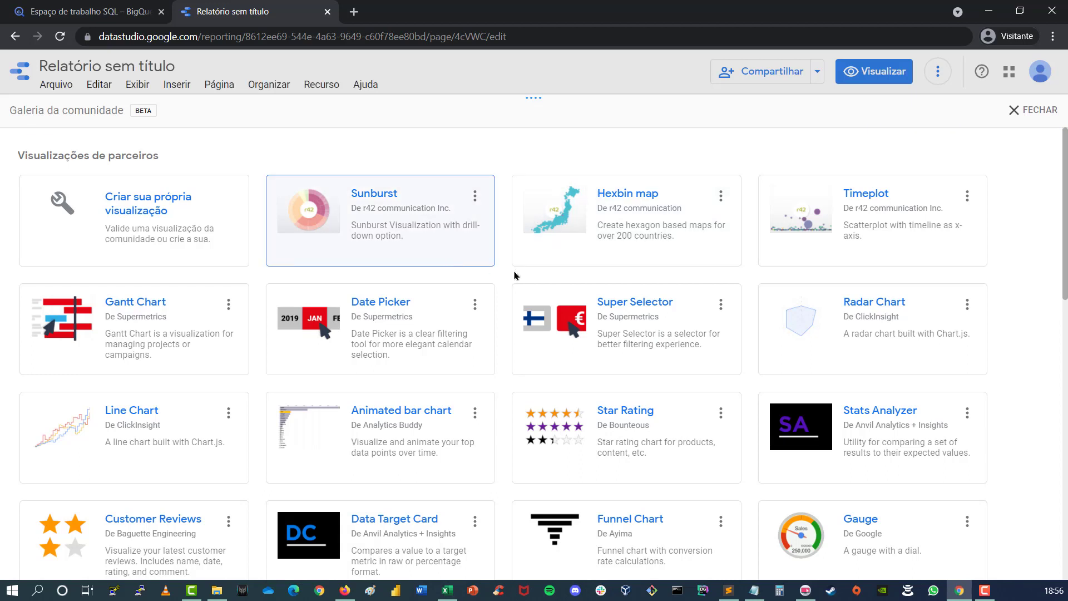
left_click(421, 427)
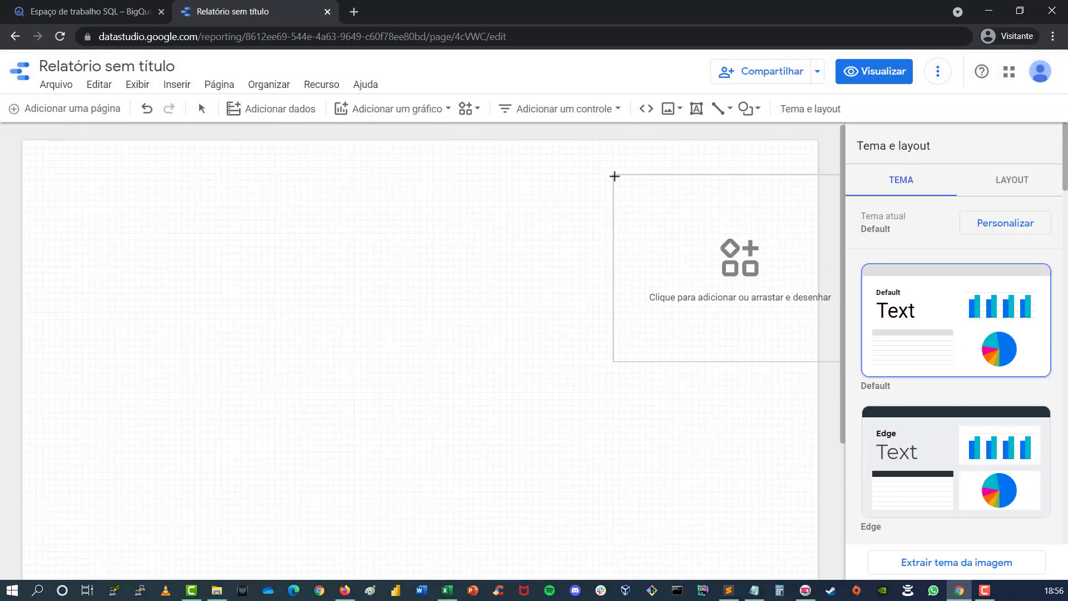
left_click(145, 239)
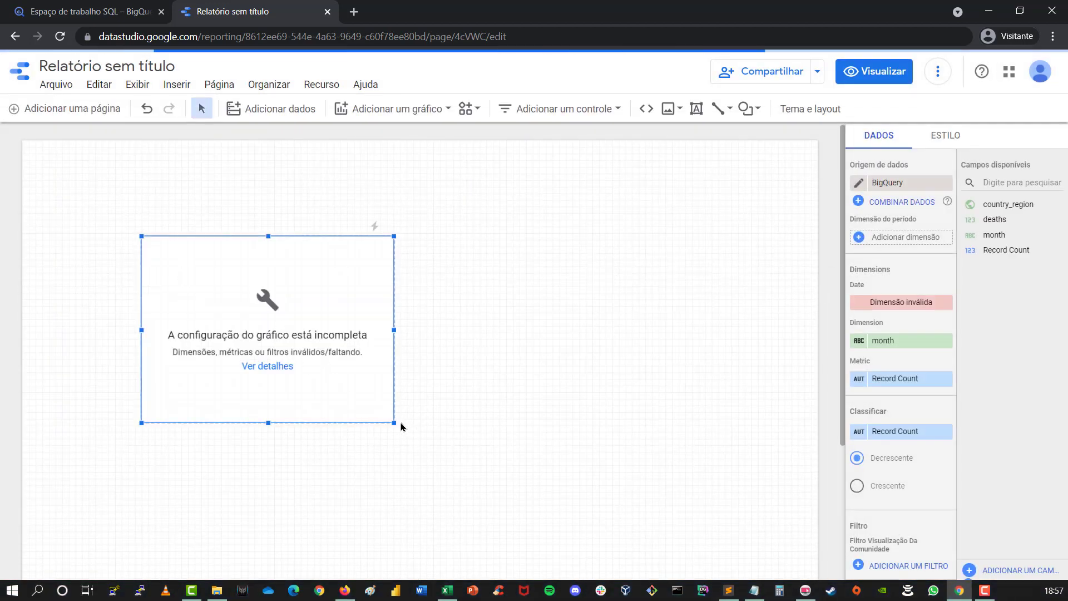
- Enlarge the animated bar chart on all sides except the top edge of the page, so it spans most of the page width
left_click_drag(394, 421, 750, 555)
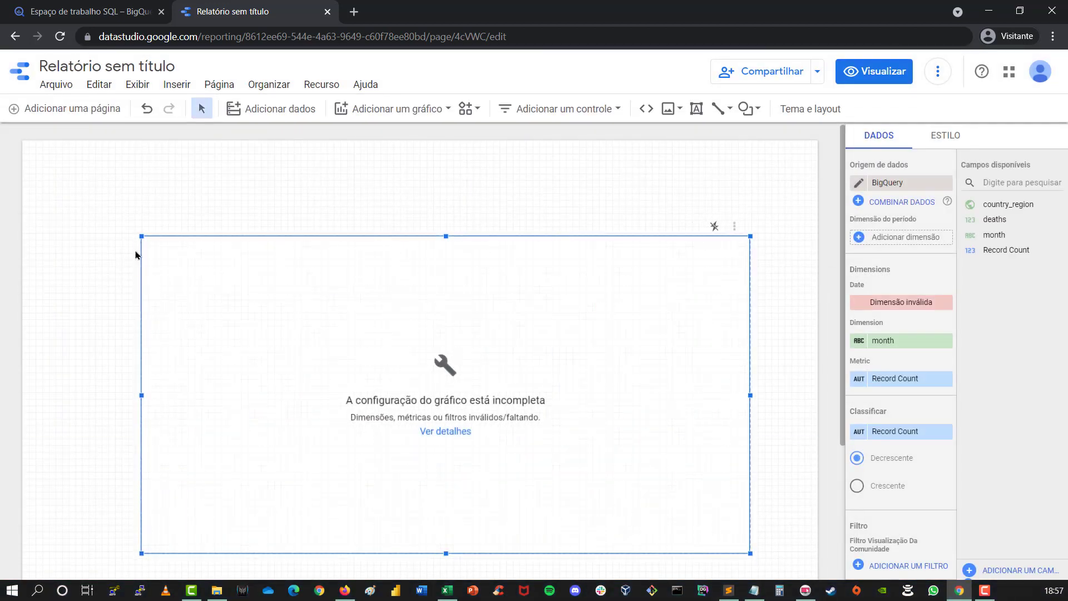
left_click_drag(141, 235, 75, 195)
left_click_drag(750, 374, 785, 374)
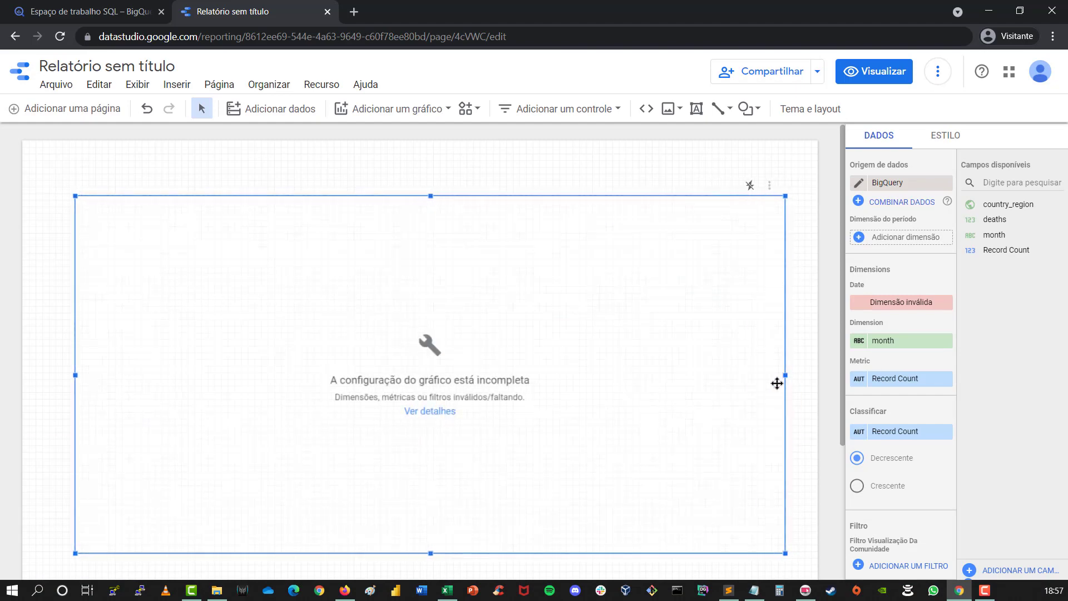
- Set the animated bar chart's date to month, its dimension to country_region and its metric to deaths
left_click(893, 183)
left_click(862, 234)
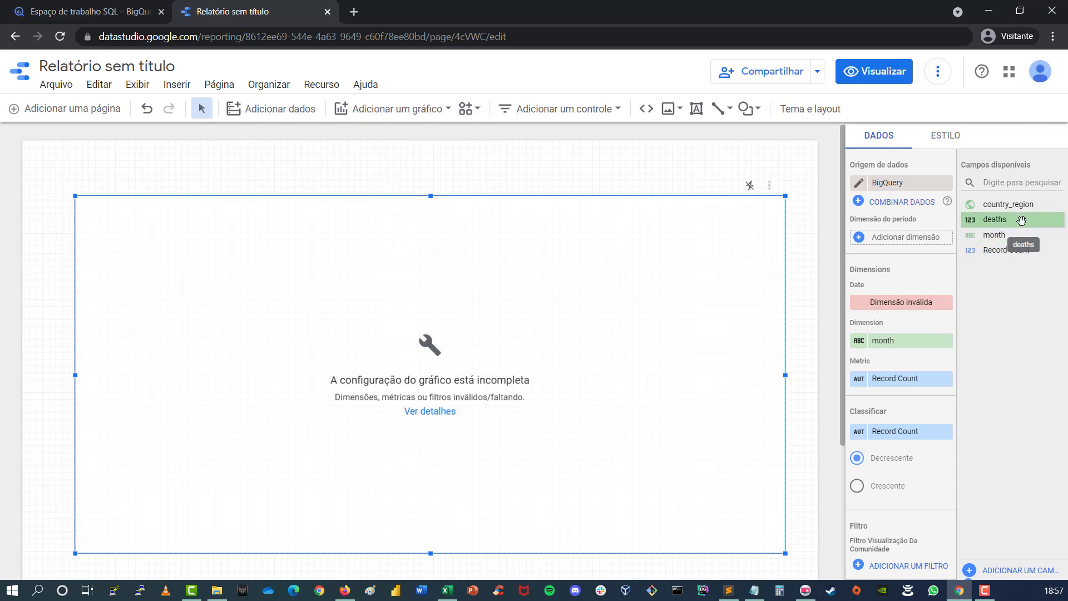
left_click_drag(1009, 234, 896, 304)
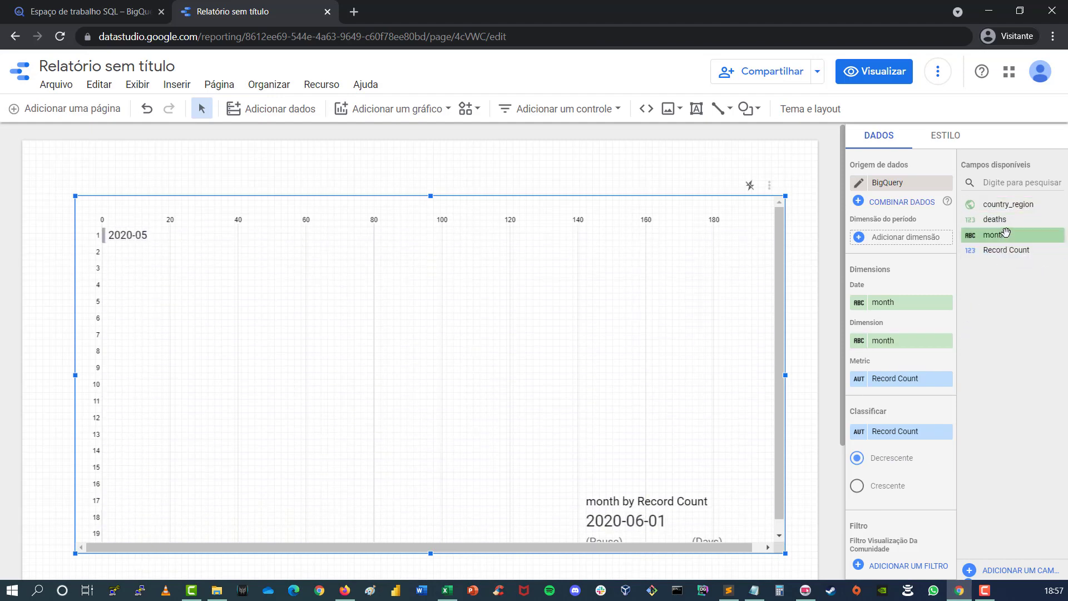
left_click_drag(996, 204, 896, 346)
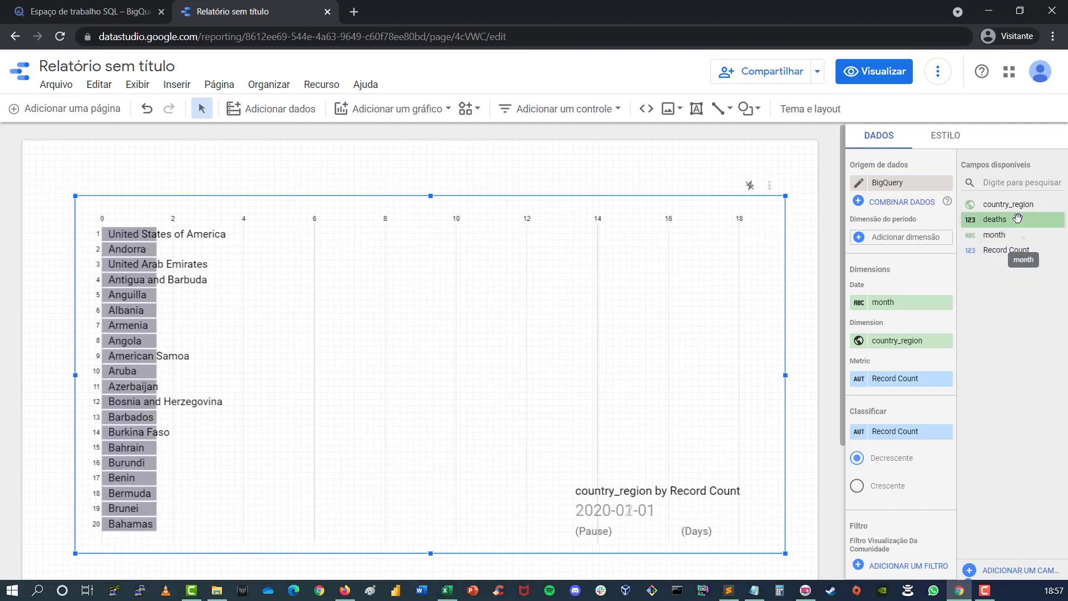
left_click_drag(1017, 218, 906, 378)
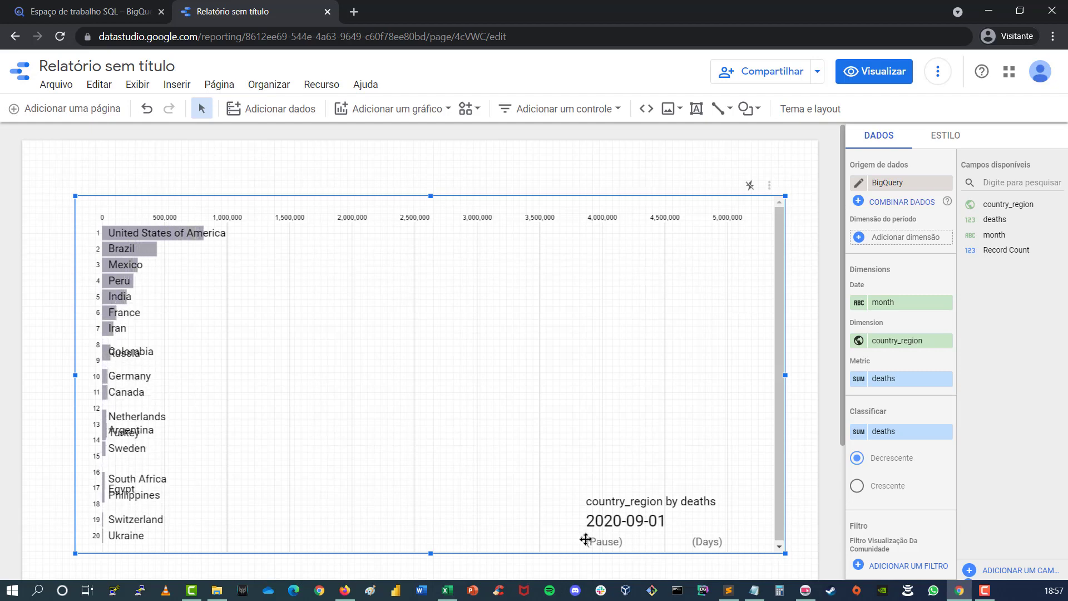
- Limit the animated bar chart to 15 categories, with Months as default time aggregation and cumulative values turned off
scroll(882, 476, "down", 5)
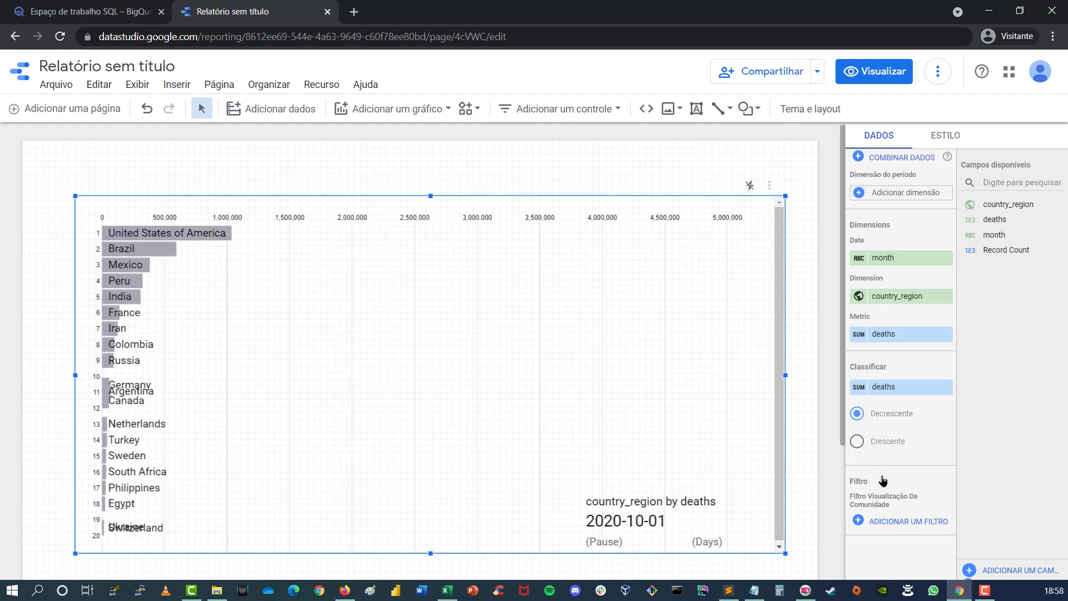
scroll(883, 417, "up", 5)
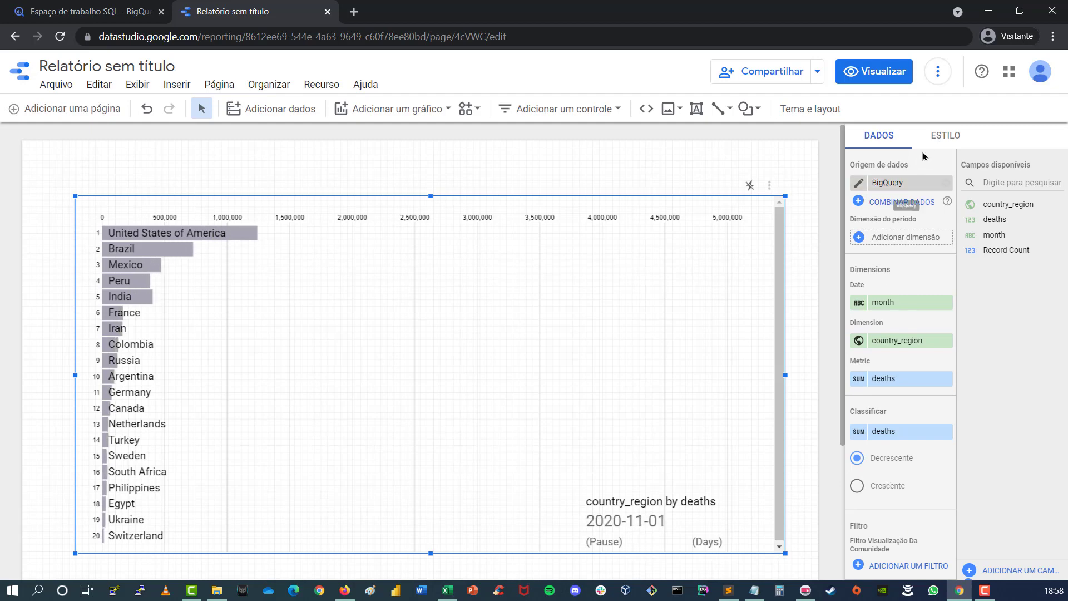
left_click(947, 137)
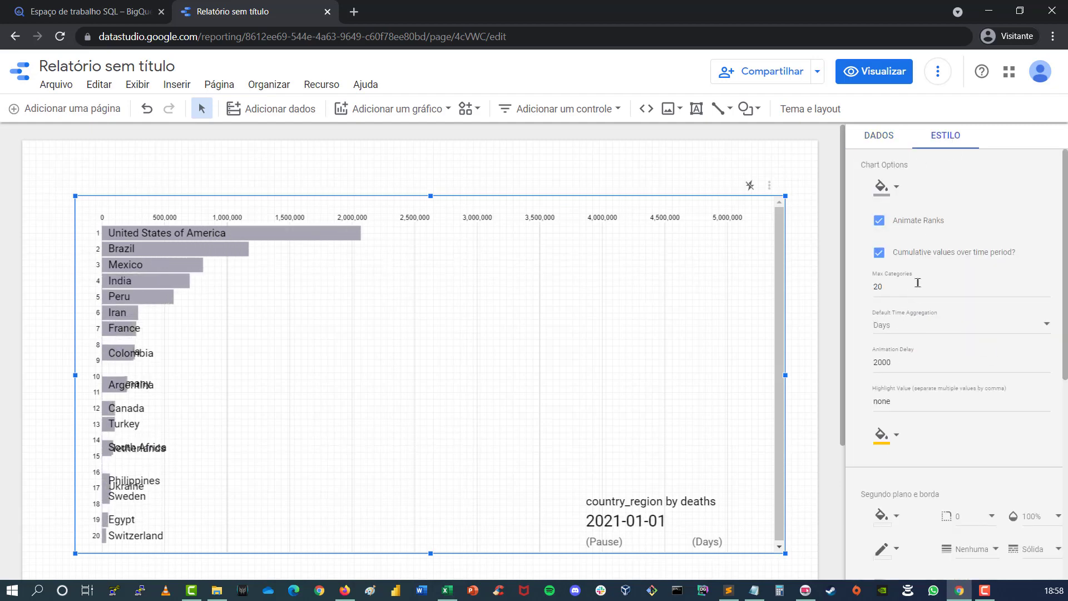
left_click(917, 282)
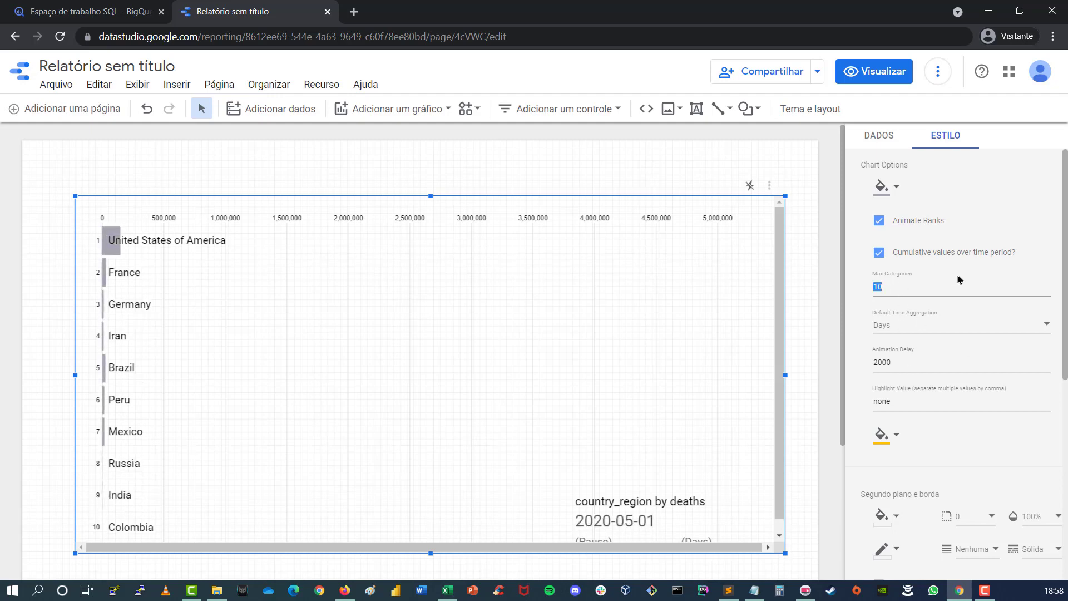
type("15")
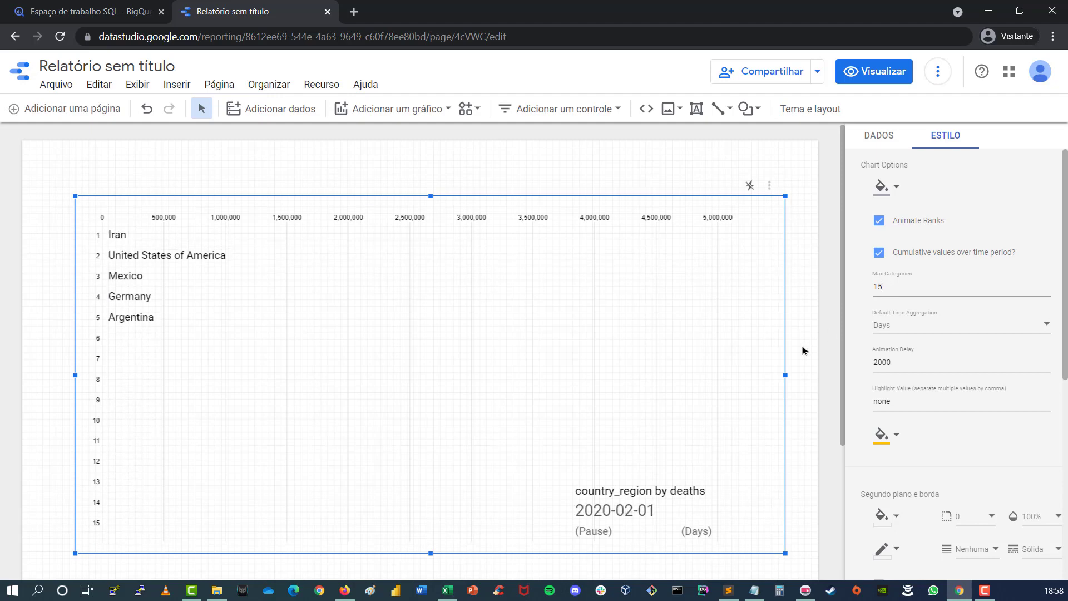
left_click(940, 325)
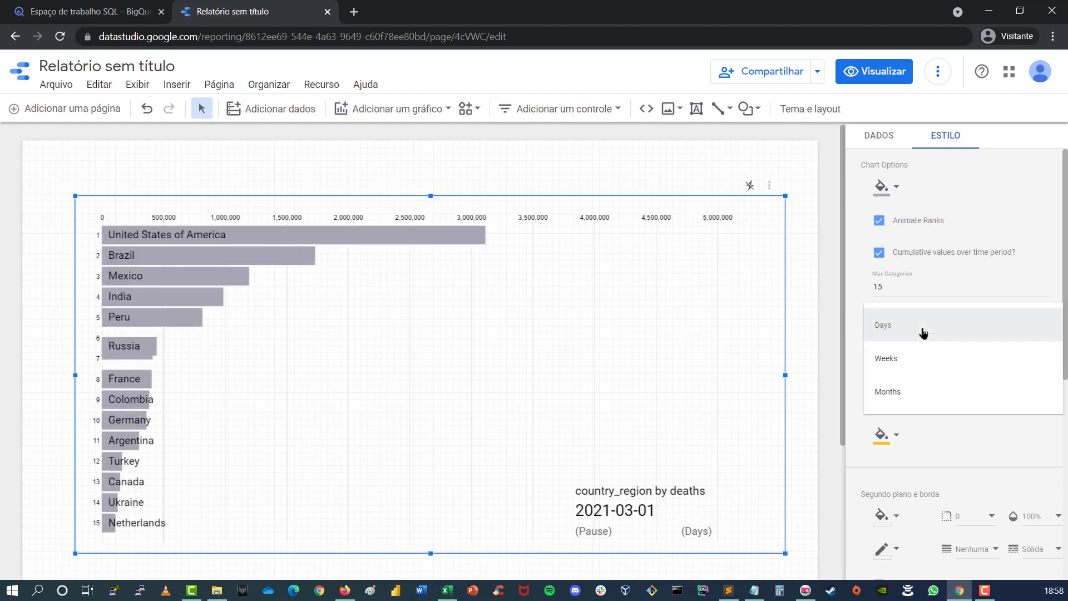
left_click(905, 396)
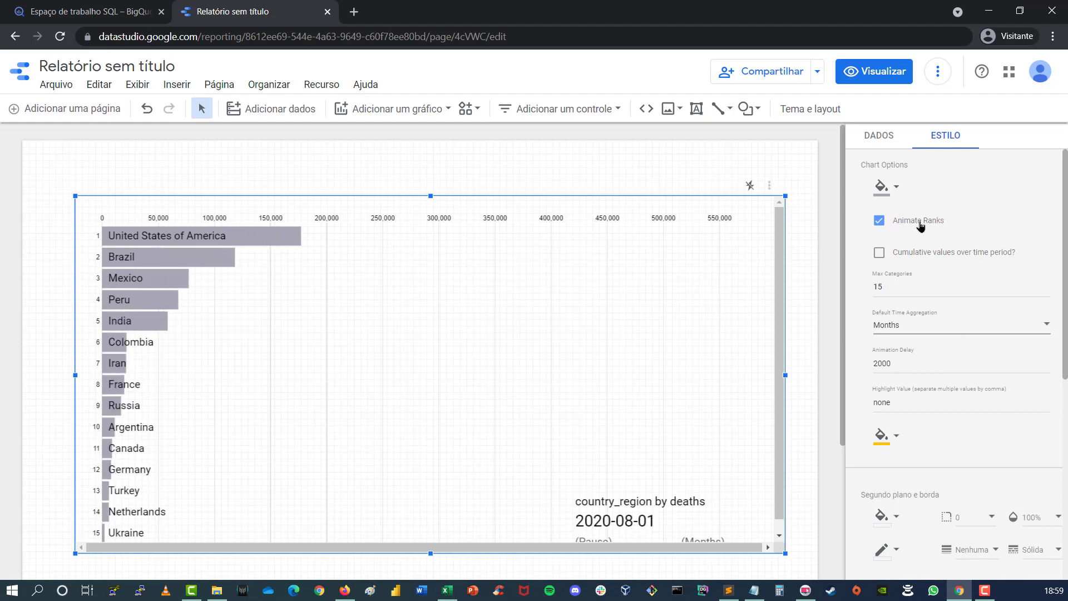
- Try dark magenta as the fill colour of the animated chart's bars
scroll(945, 433, "down", 6)
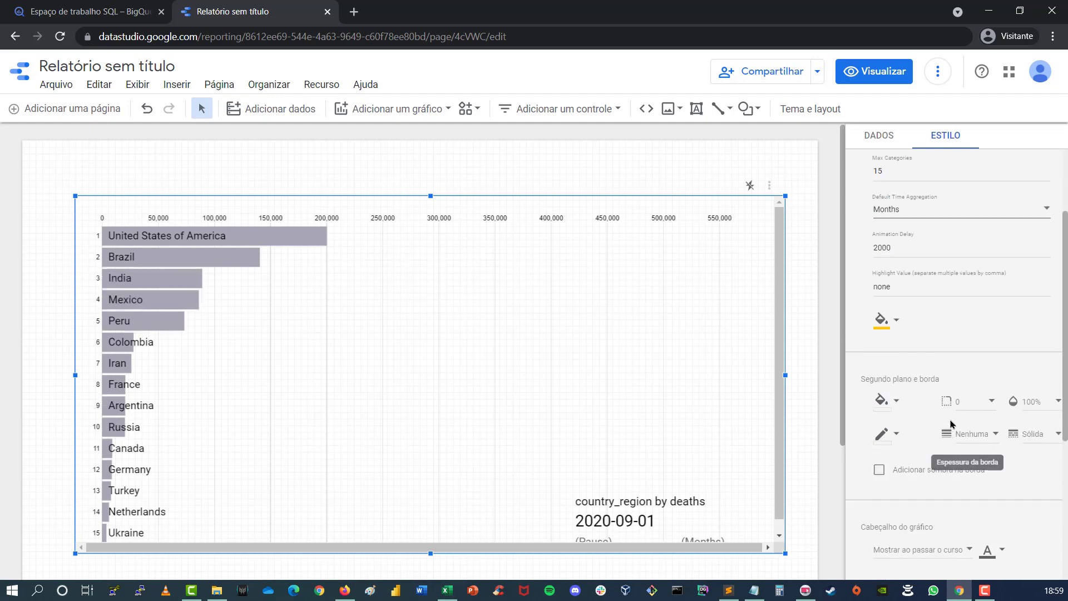
scroll(934, 362, "up", 6)
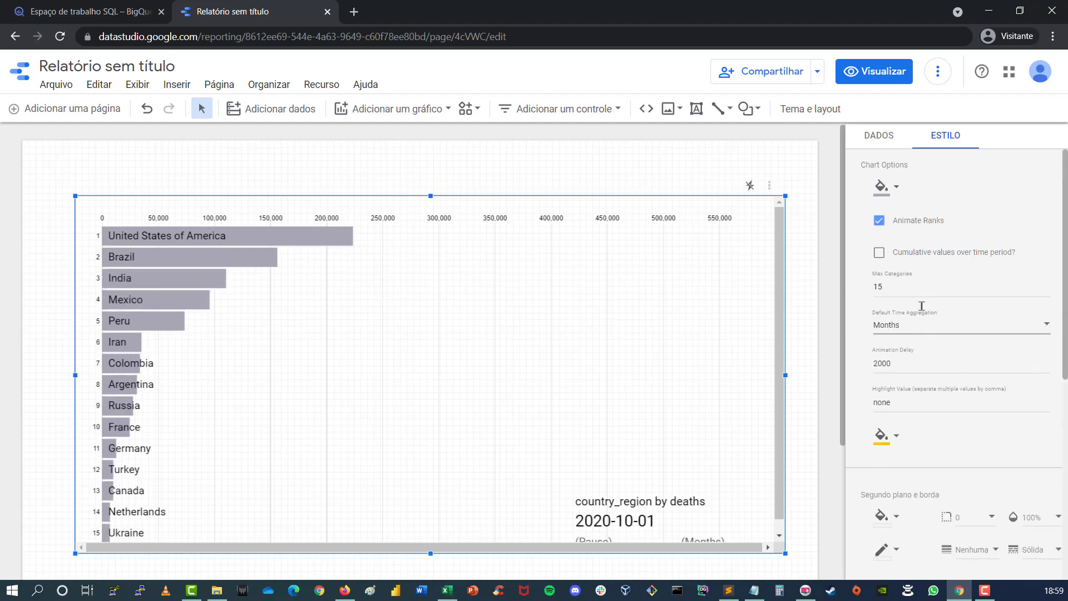
left_click(882, 187)
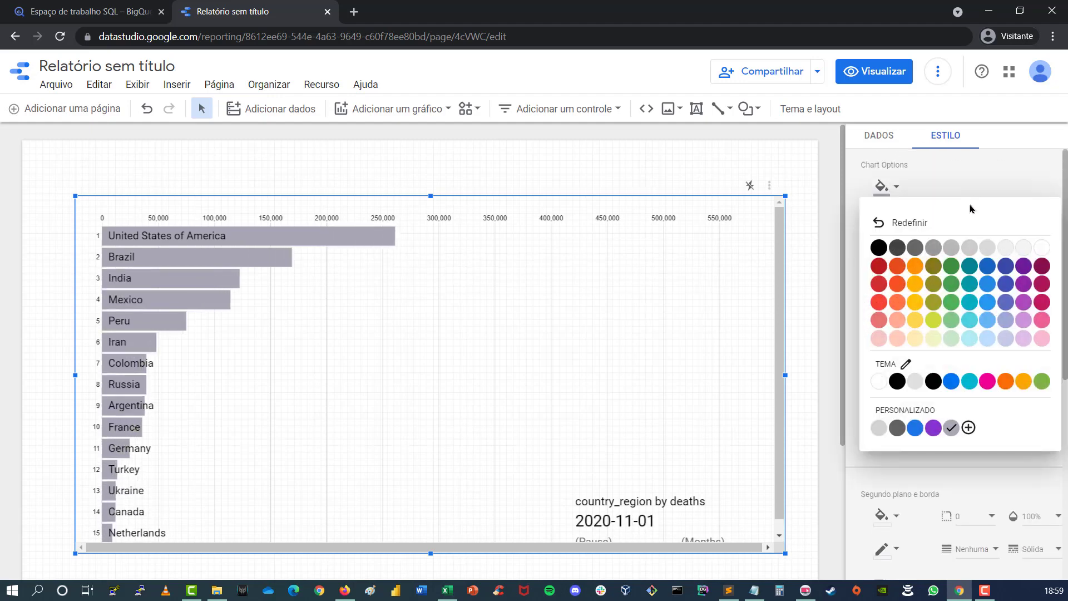
left_click(1041, 266)
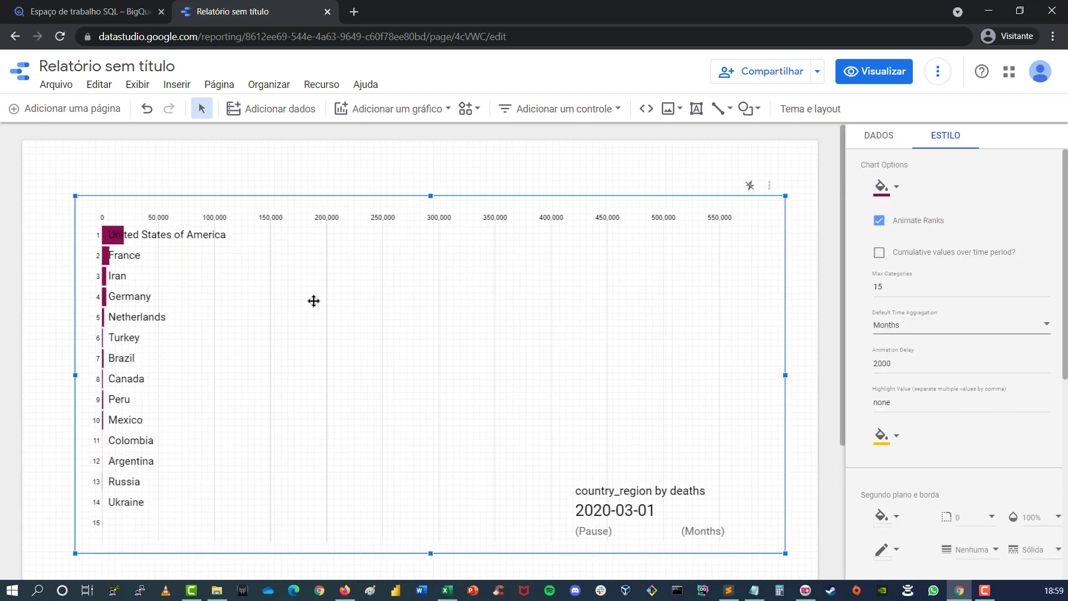
left_click(891, 191)
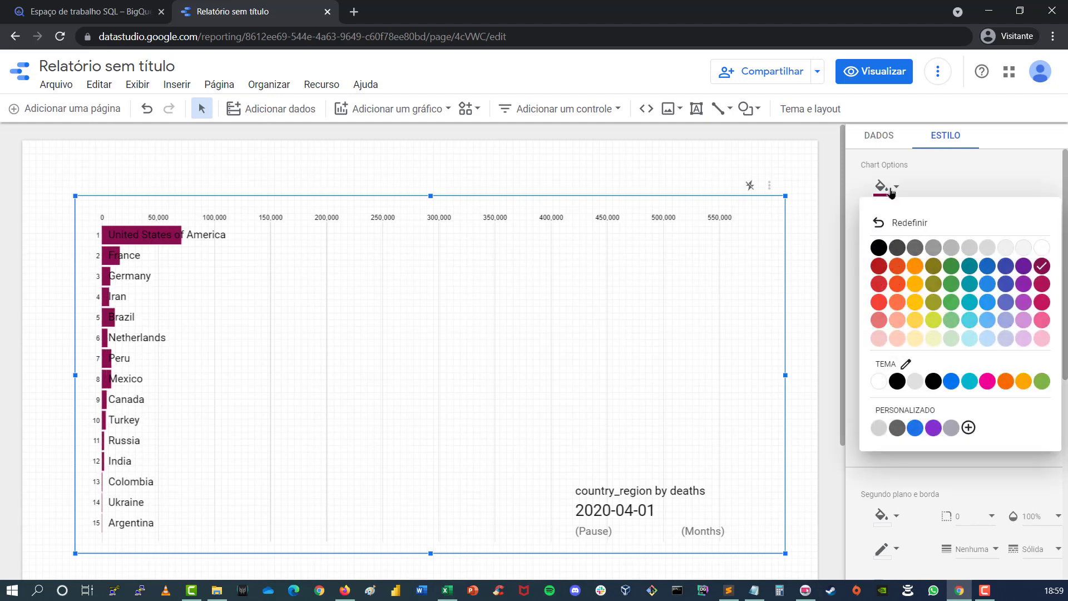
left_click(947, 192)
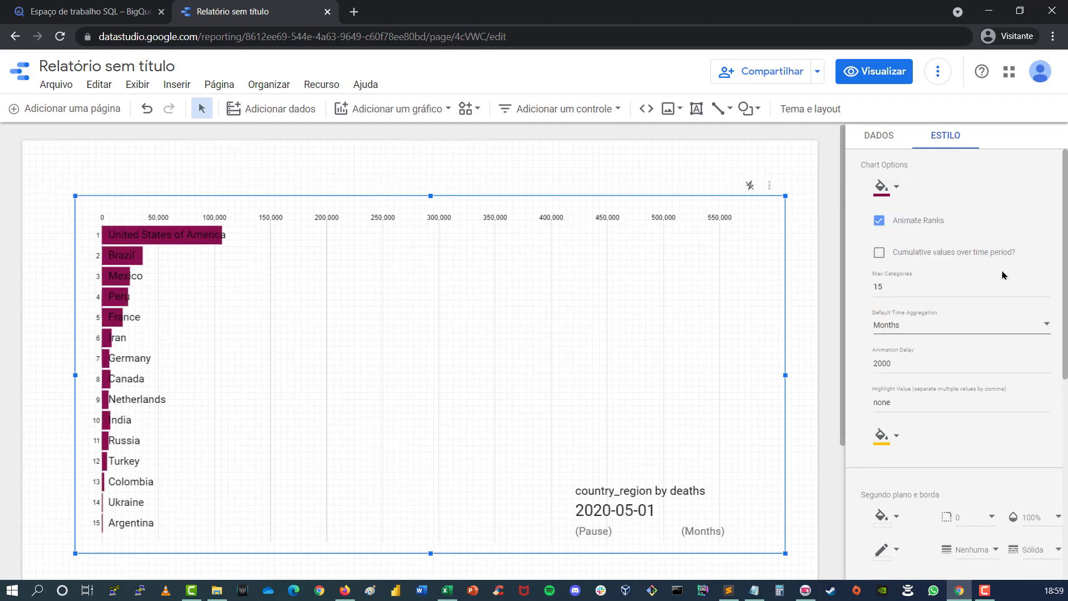
- Set the fill colour of the animated chart's bars to light pink
left_click(890, 190)
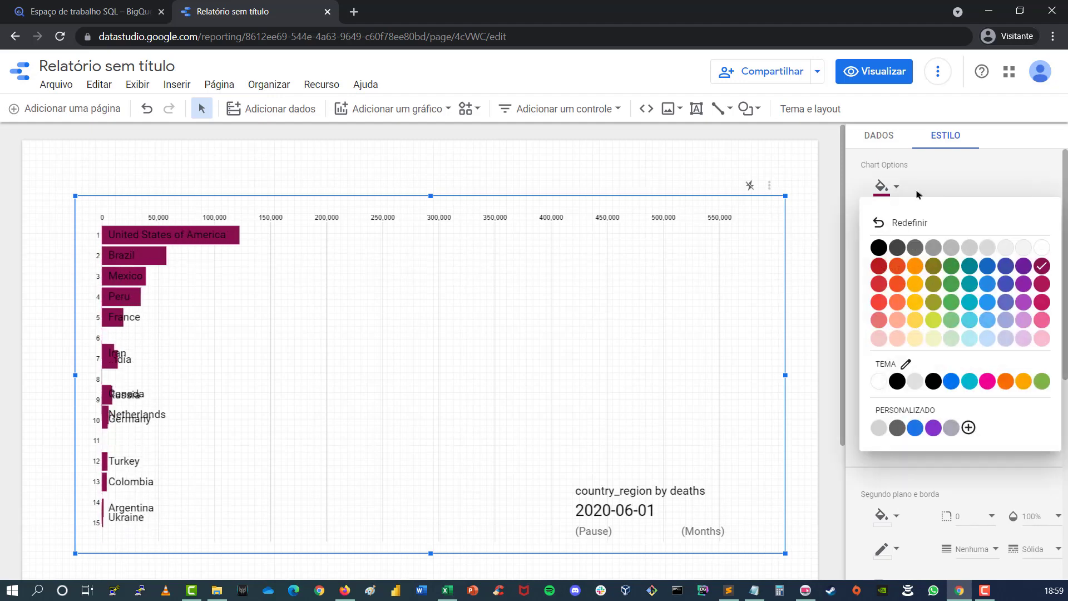
left_click(1040, 339)
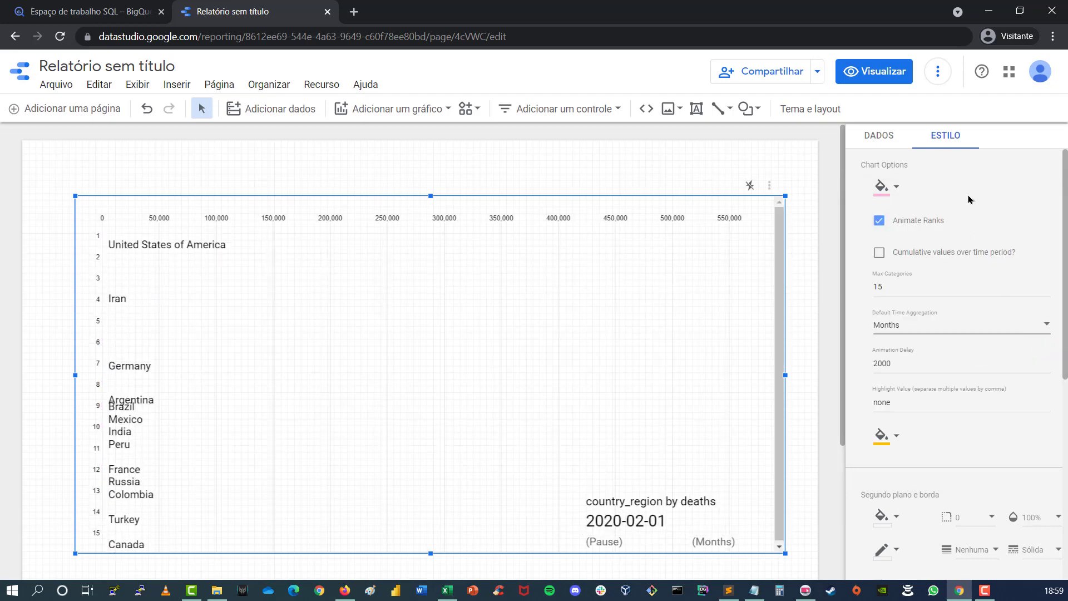
scroll(979, 389, "down", 4)
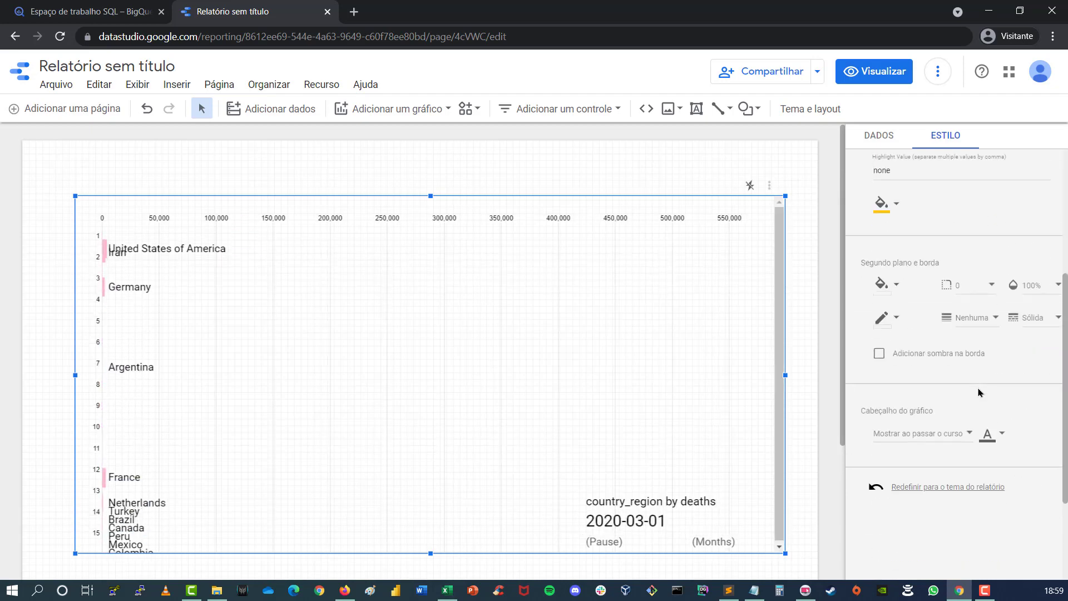
scroll(948, 410, "up", 4)
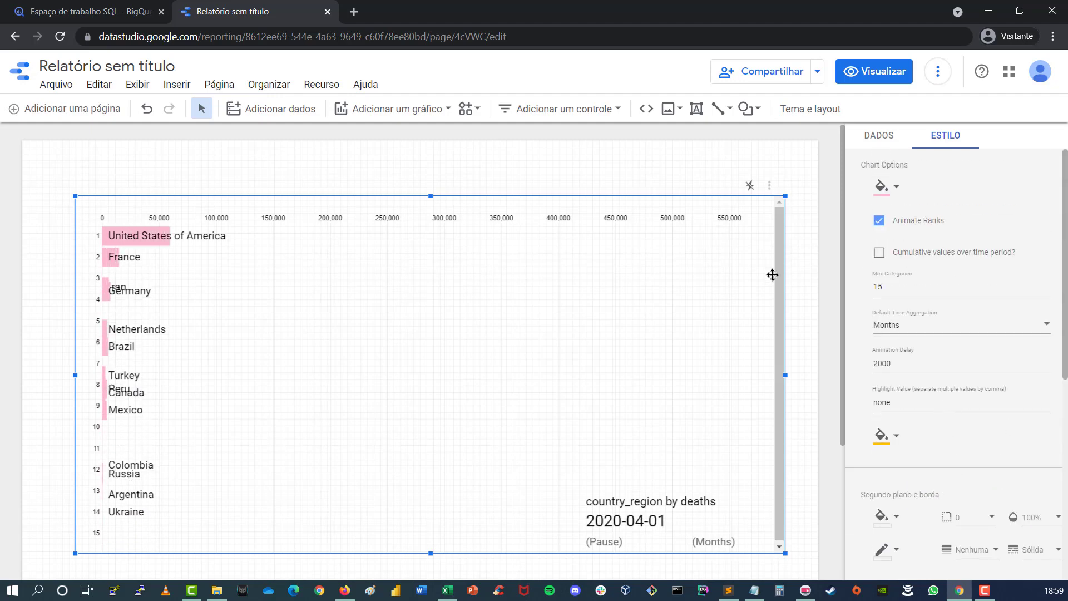
- Rename the chart's date field to Mês, its dimension to País and its metric to Mortes
left_click(882, 136)
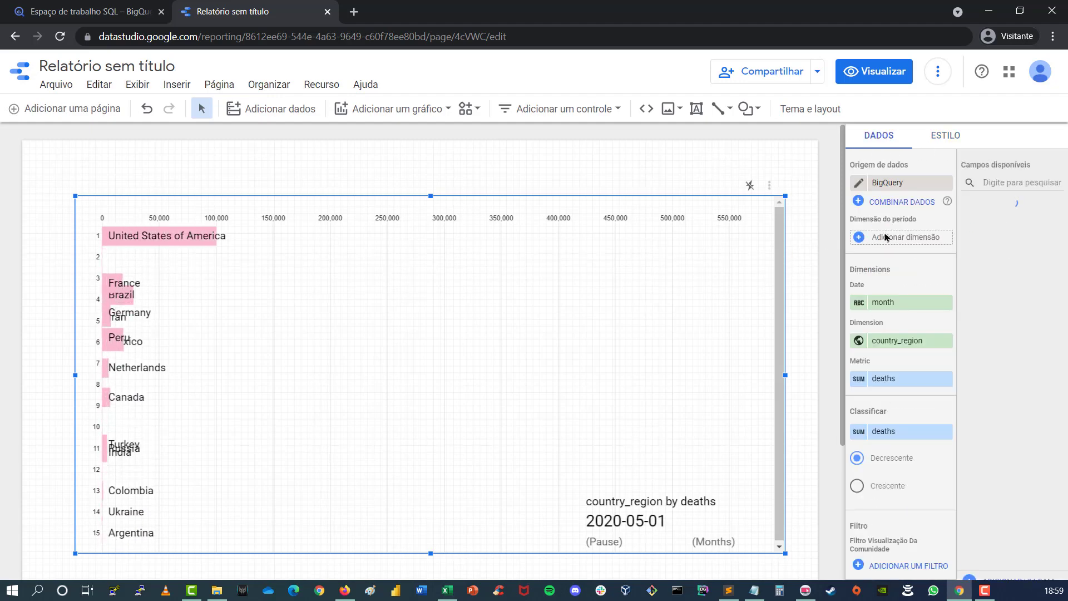
left_click(859, 309)
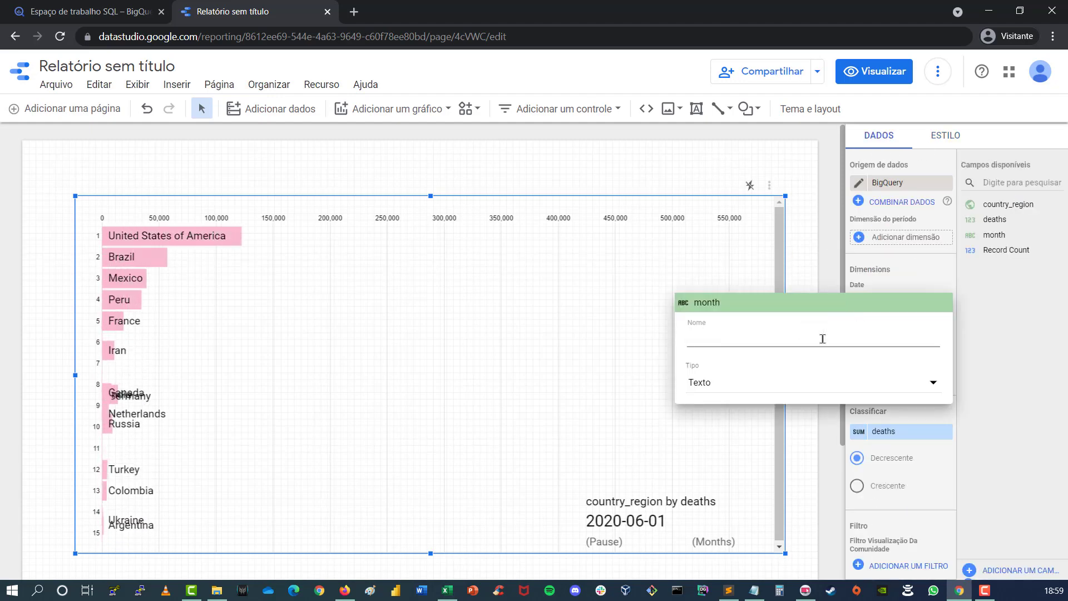
type("Mês")
key("Return")
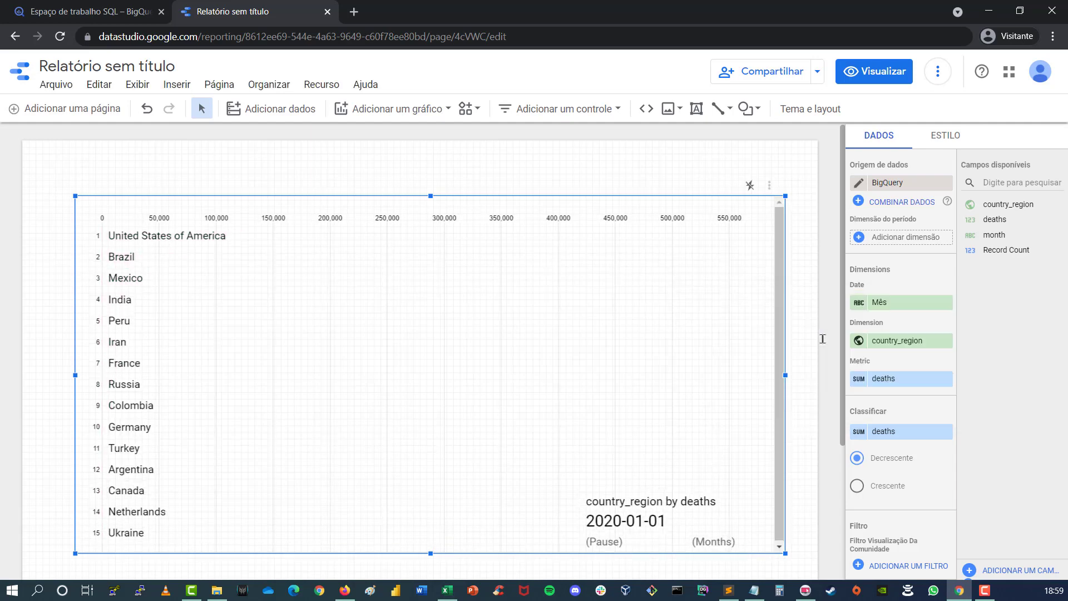
left_click(861, 346)
type("País")
key("Return")
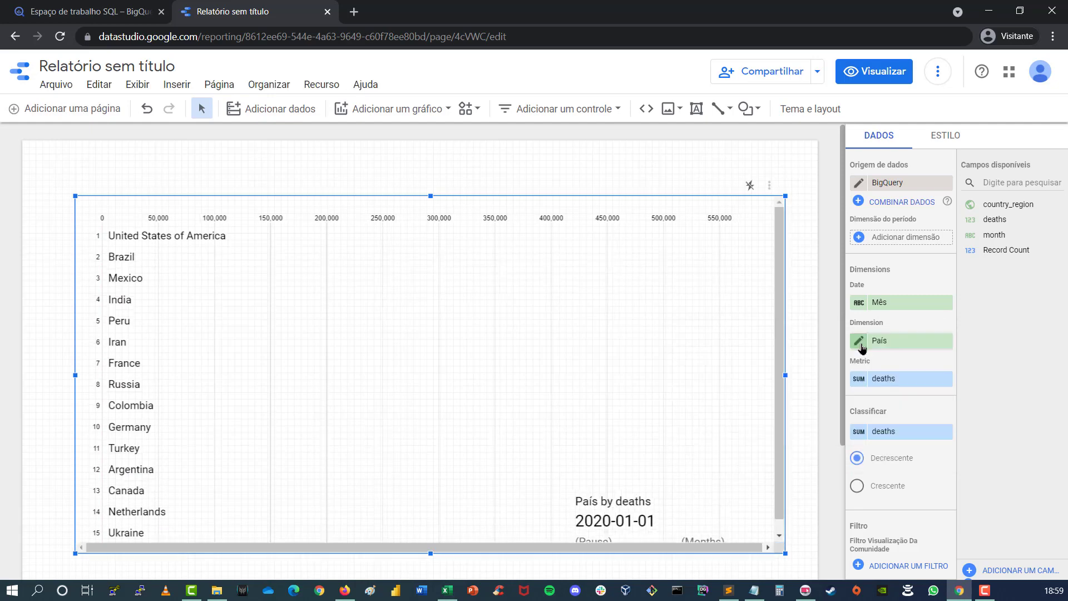
left_click(858, 379)
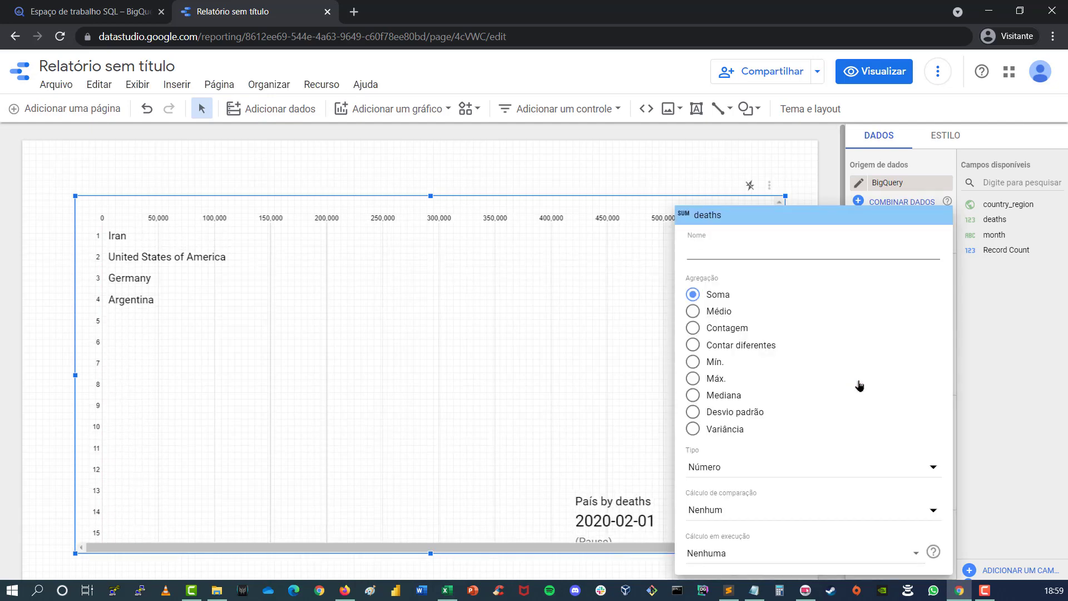
type("Mortes")
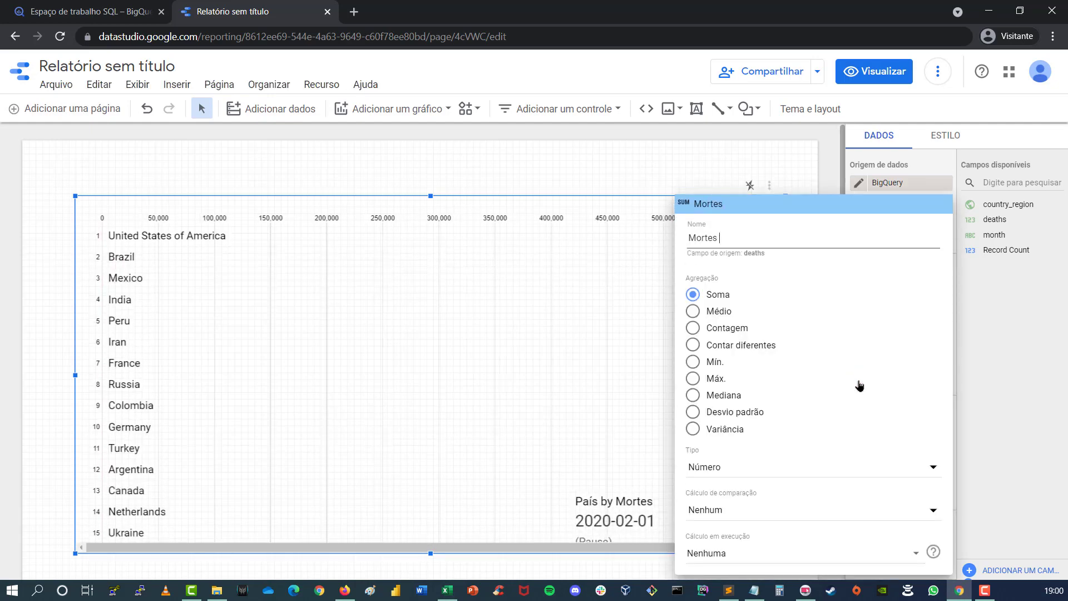
key("Return")
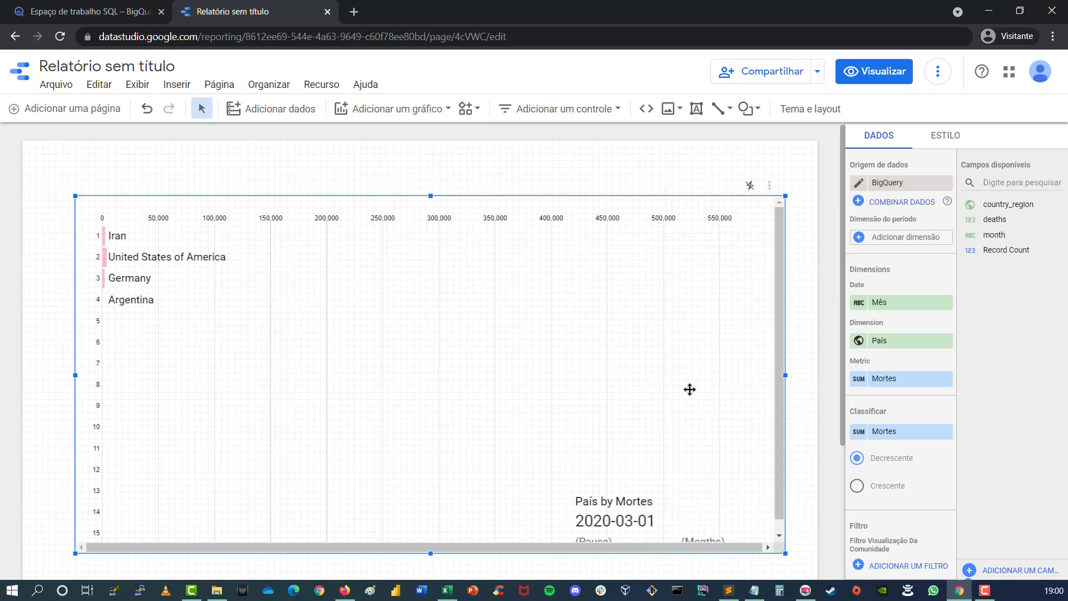
- Extend the animated bar chart's lower edge slightly further down the page to make the chart taller
scroll(602, 451, "down", 3)
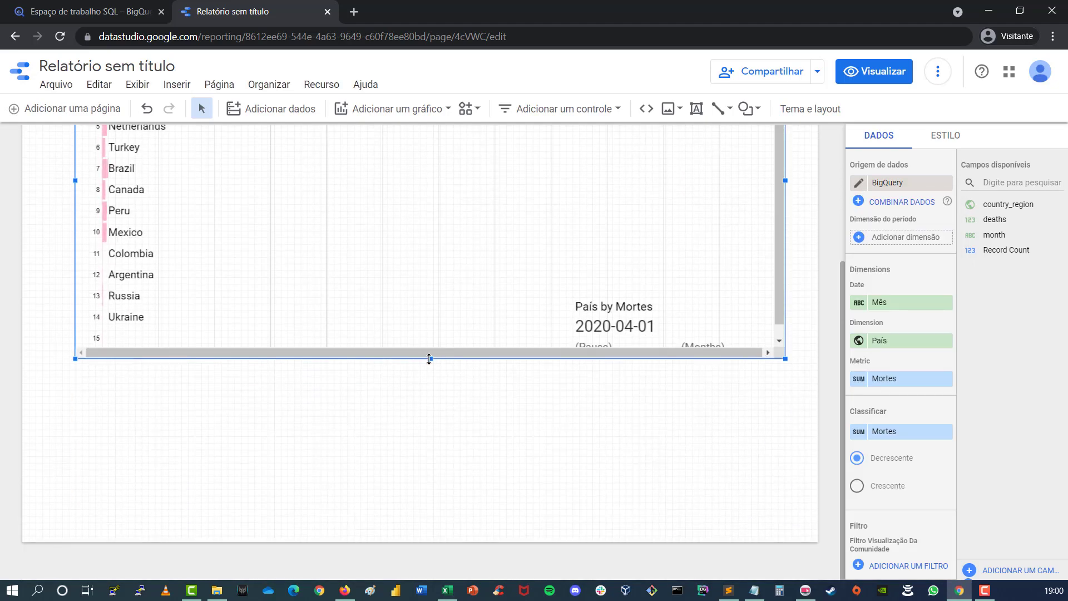
left_click_drag(428, 359, 429, 400)
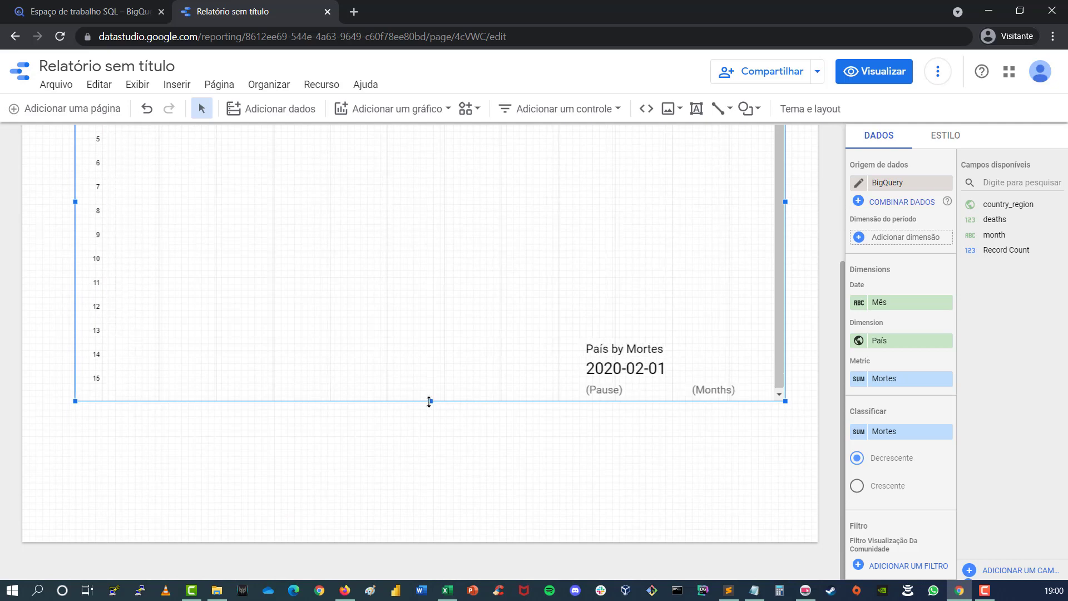
scroll(501, 344, "up", 3)
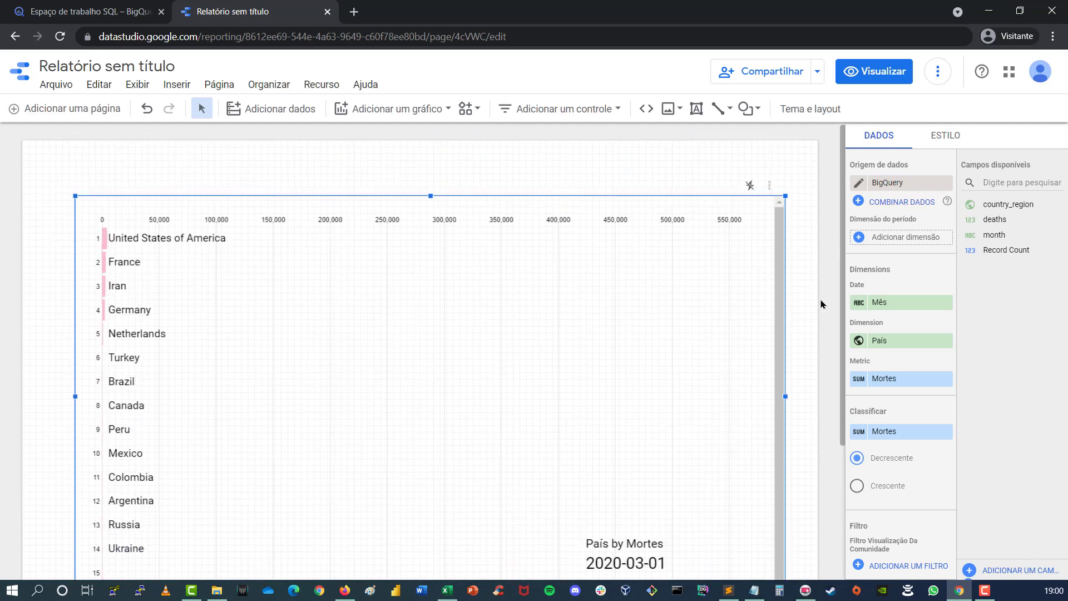
- Preview the report in view mode, pausing and resuming the bar chart race animation
left_click(877, 73)
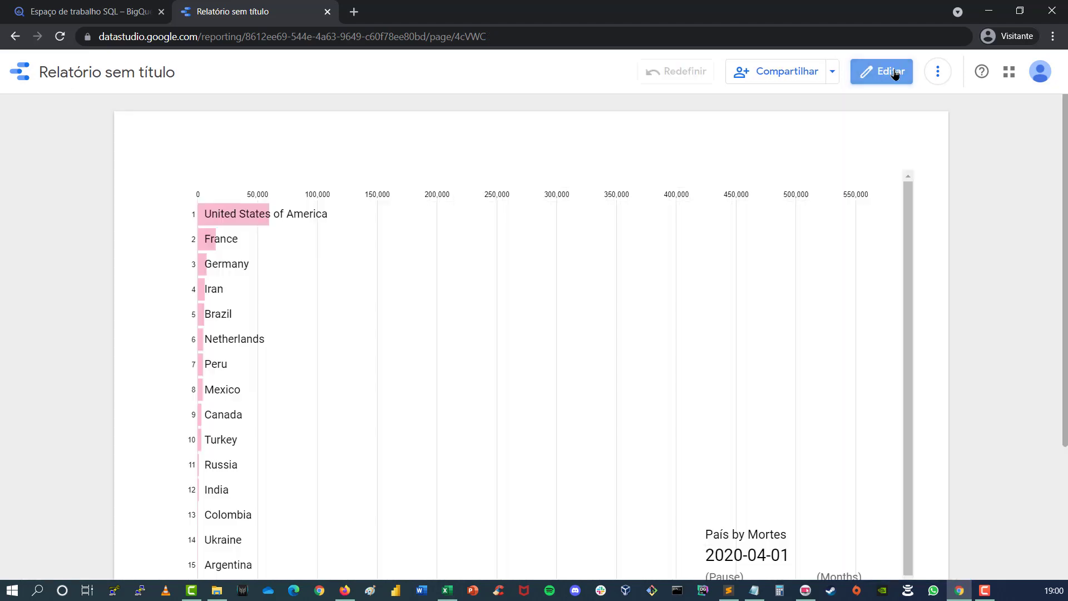
scroll(1059, 267, "down", 1)
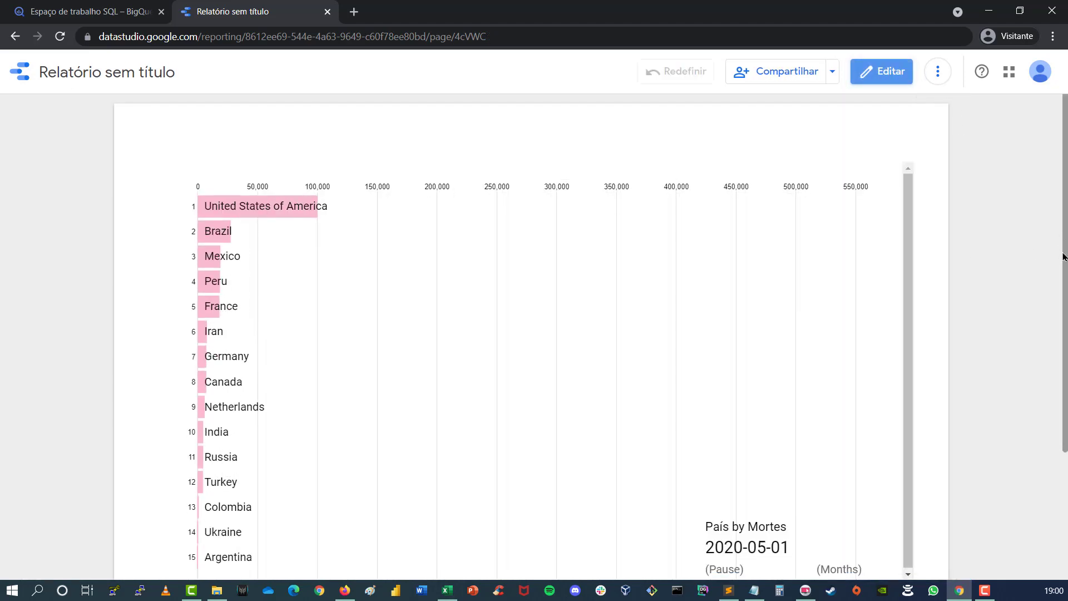
scroll(1058, 279, "down", 1)
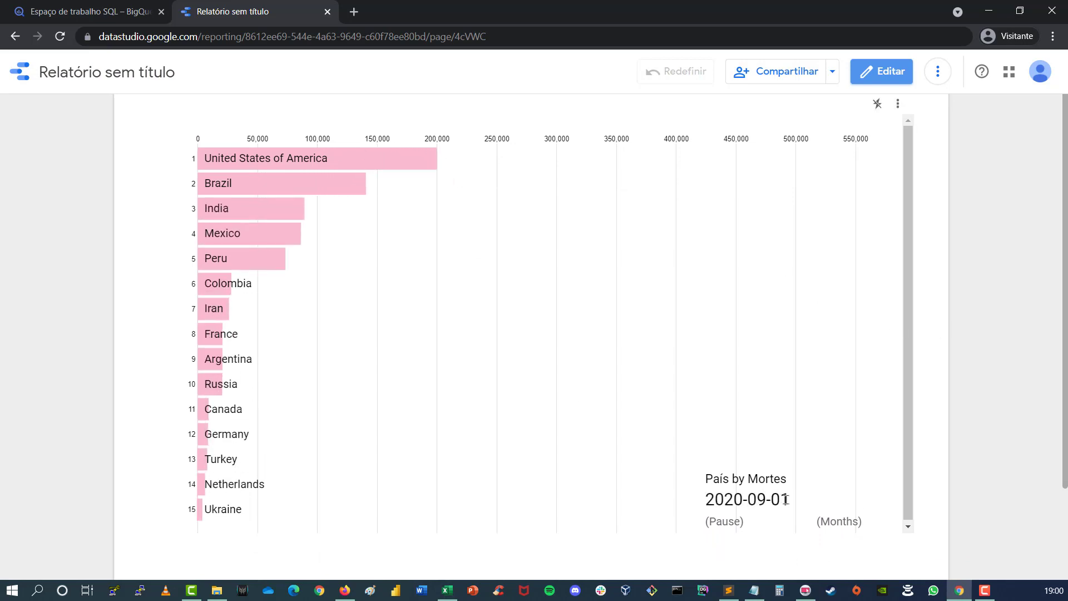
double_click(766, 501)
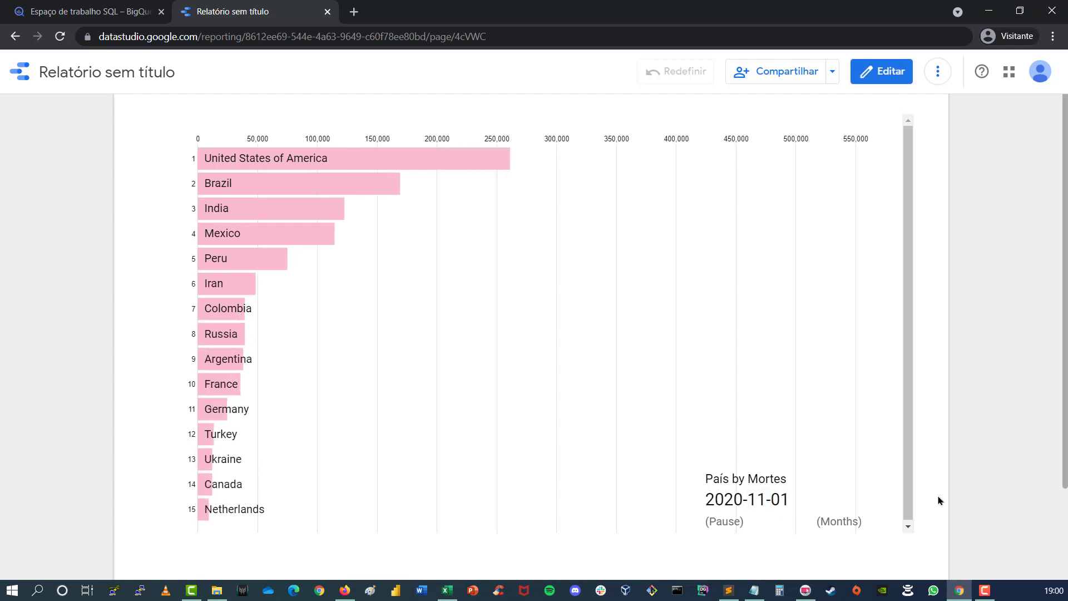
left_click(724, 522)
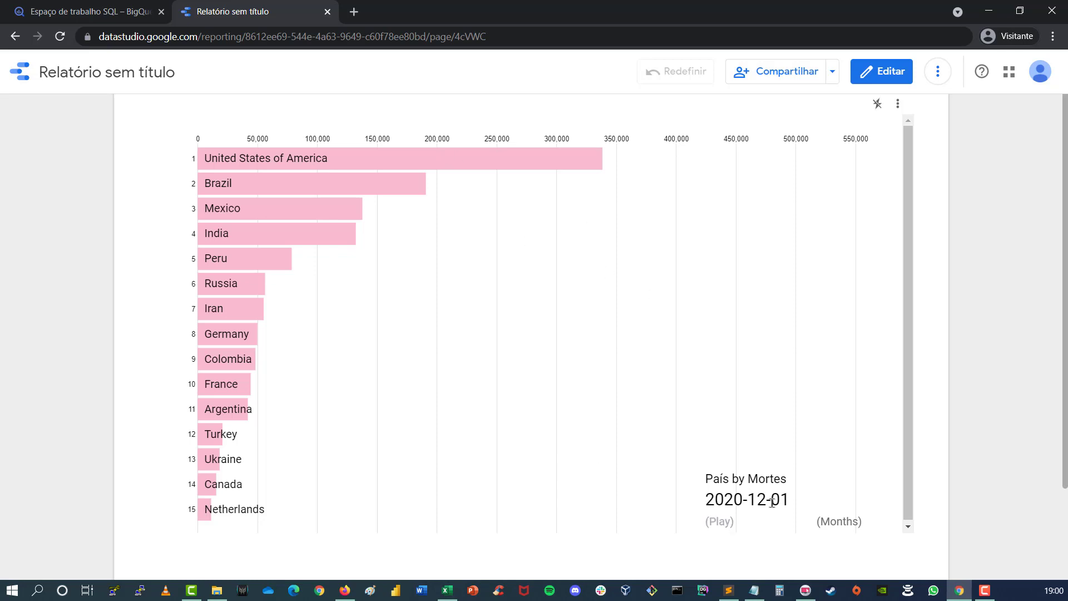
left_click(722, 527)
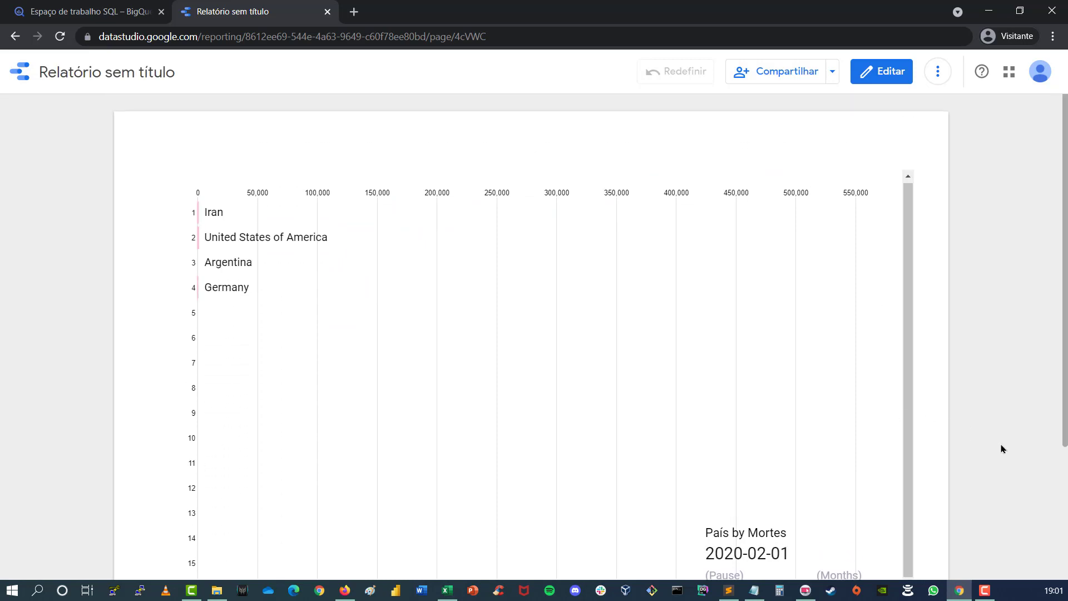
- Examine the whole bar chart race as it plays through the months in the previewed report
scroll(950, 254, "down", 4)
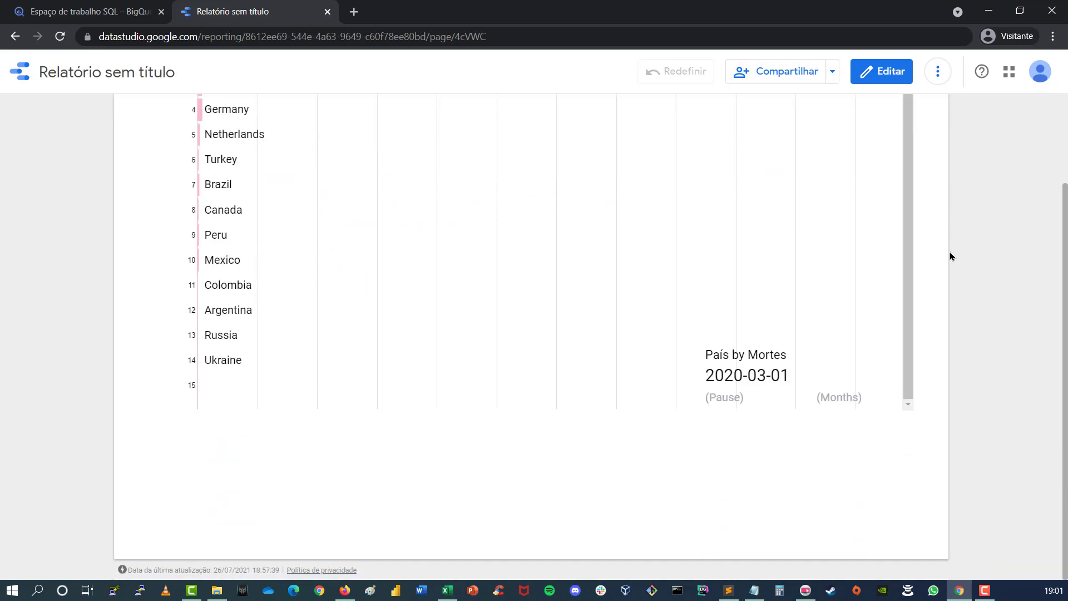
scroll(951, 256, "up", 4)
scroll(950, 255, "down", 2)
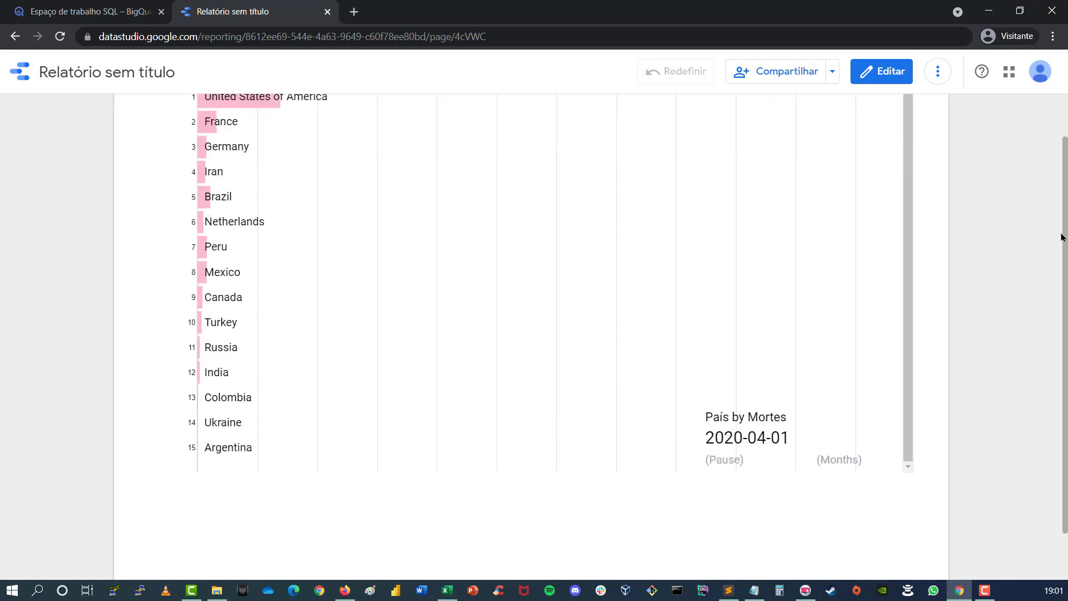
scroll(1062, 238, "up", 1)
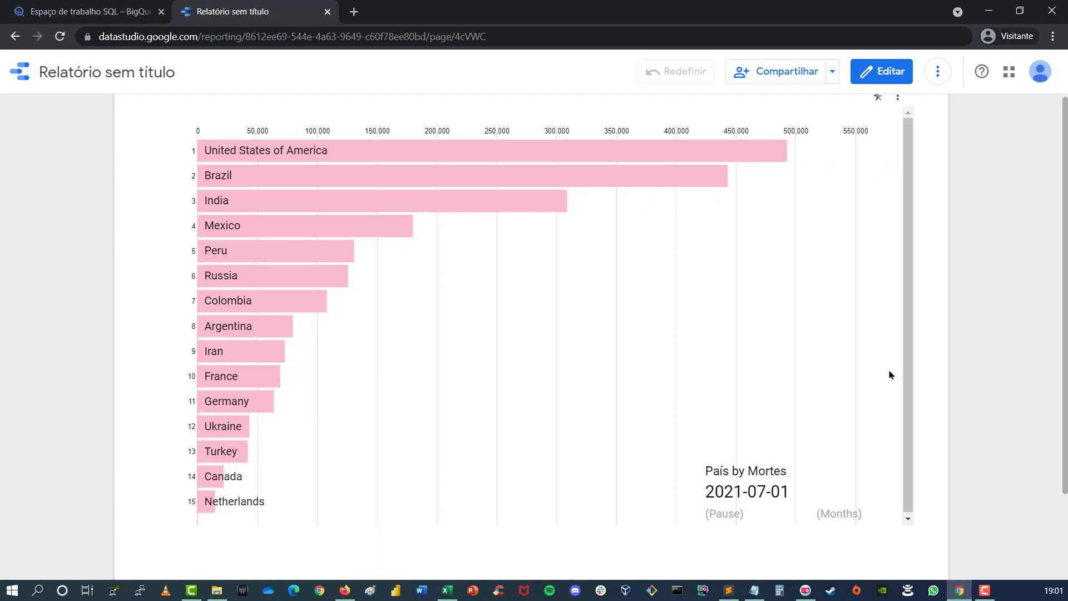
scroll(917, 329, "up", 1)
scroll(918, 328, "down", 3)
scroll(921, 328, "up", 1)
scroll(920, 326, "up", 1)
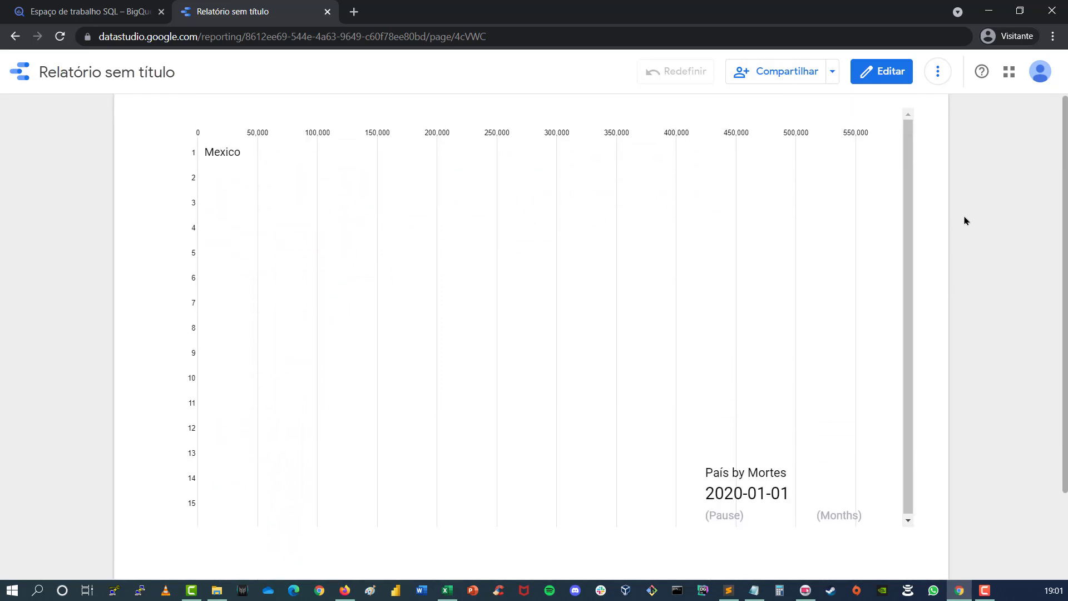